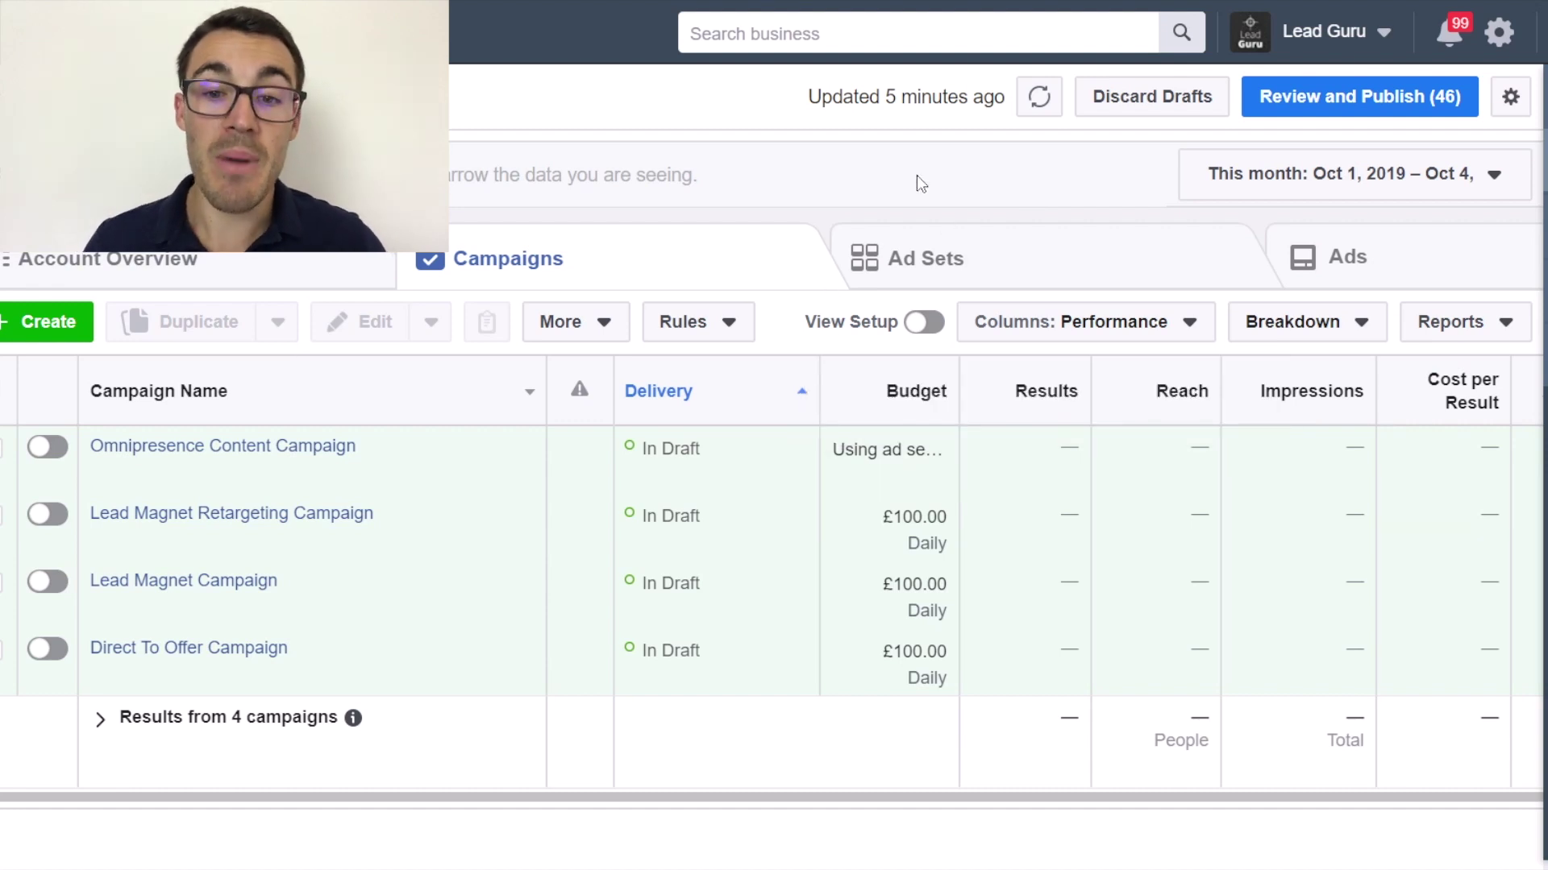
- Go to Pixels in Events Manager via All Tools and open the pixel's details
{"action": "left_click", "coordinate": [24, 33]}
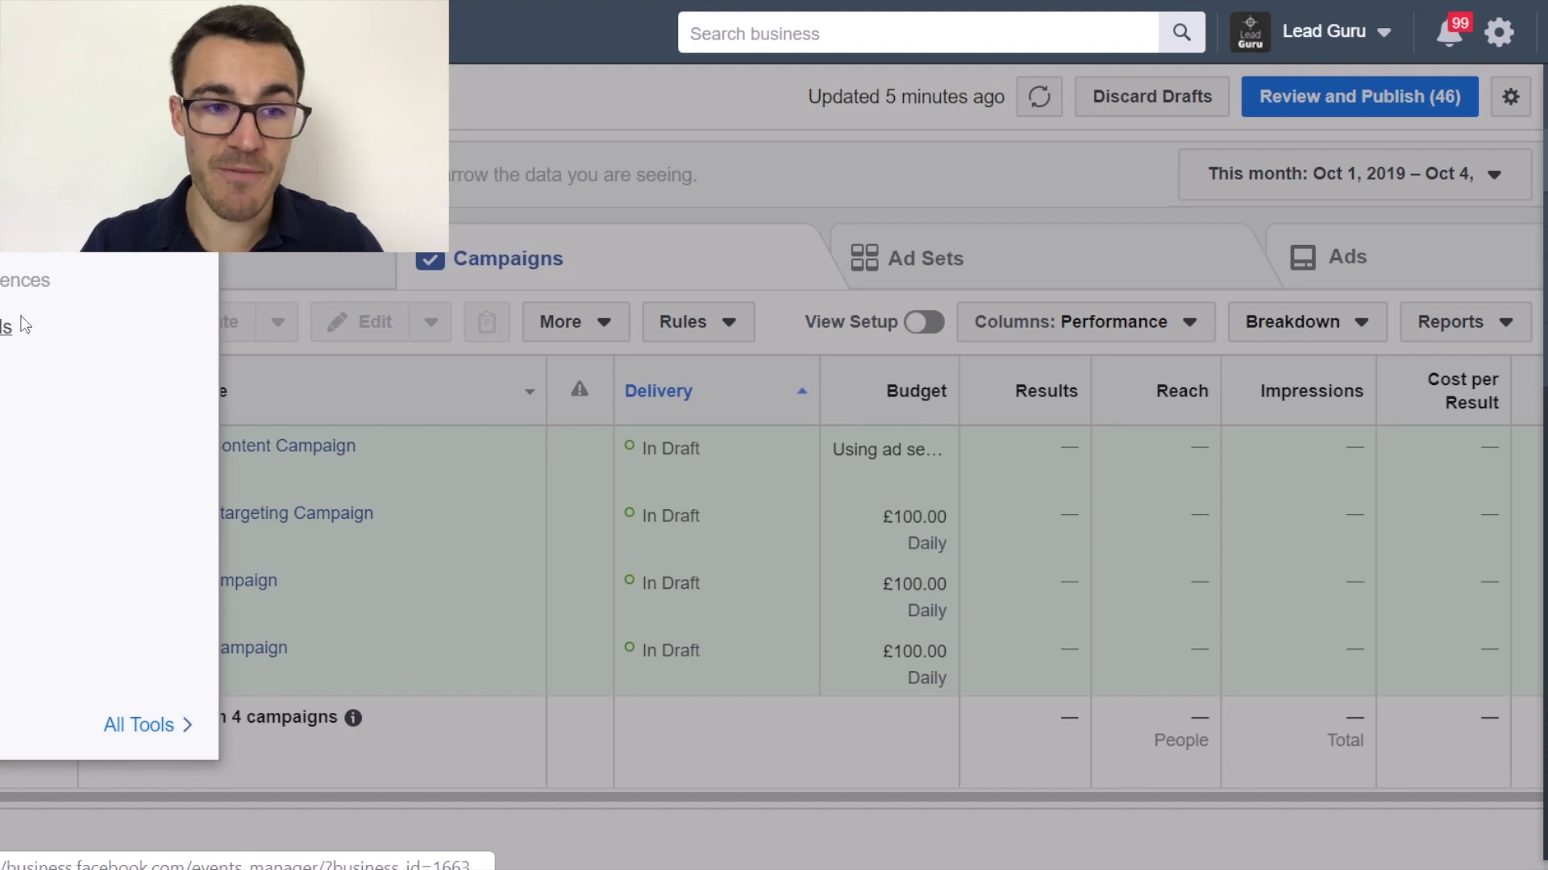
{"action": "left_click", "coordinate": [138, 725]}
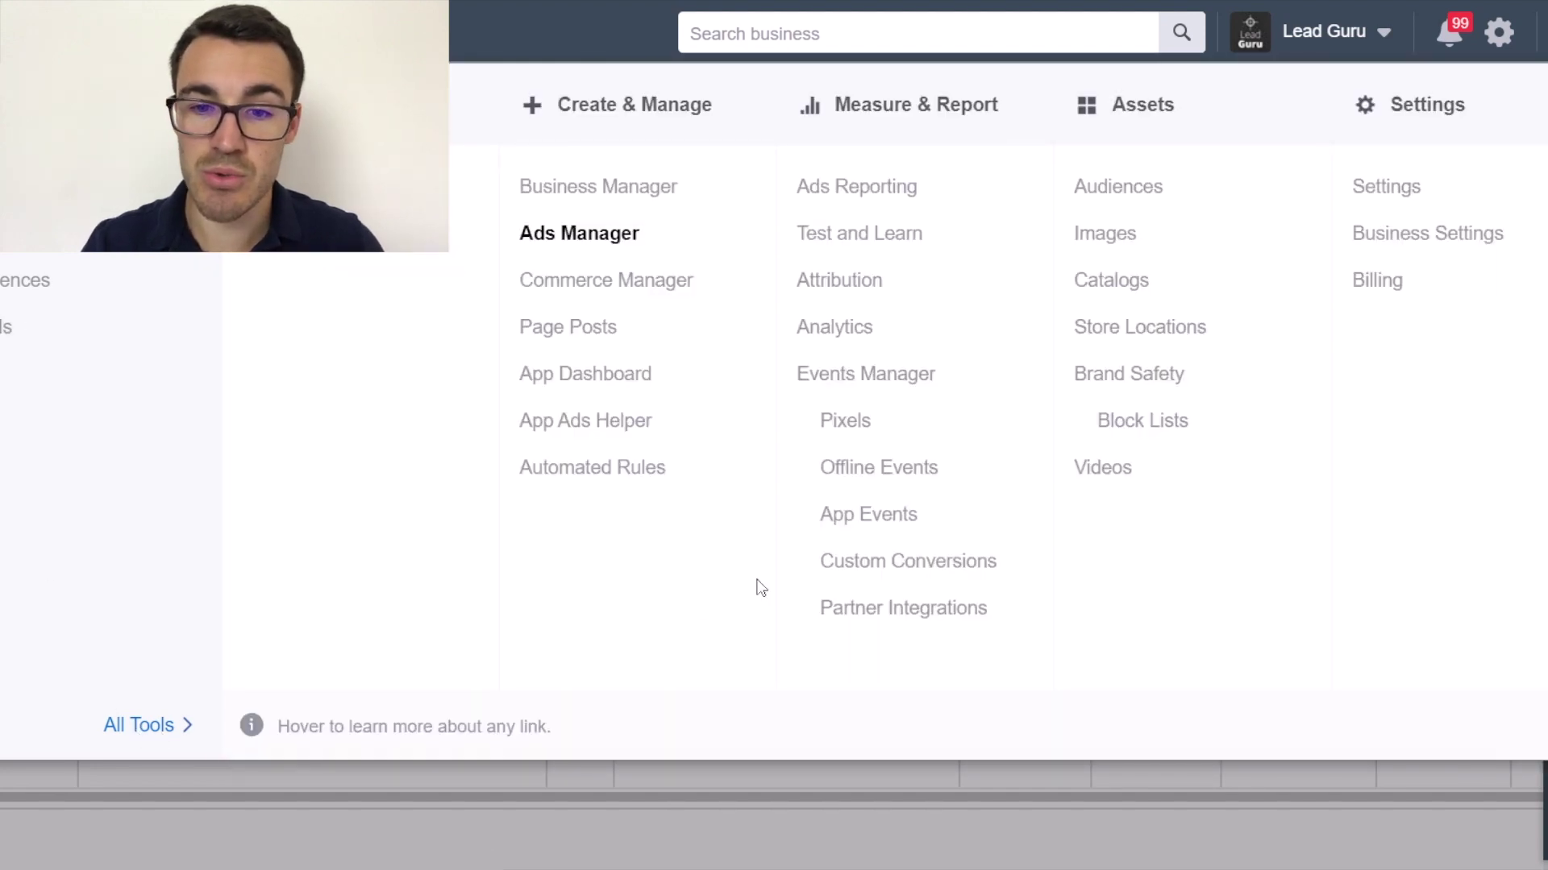
{"action": "left_click", "coordinate": [850, 427]}
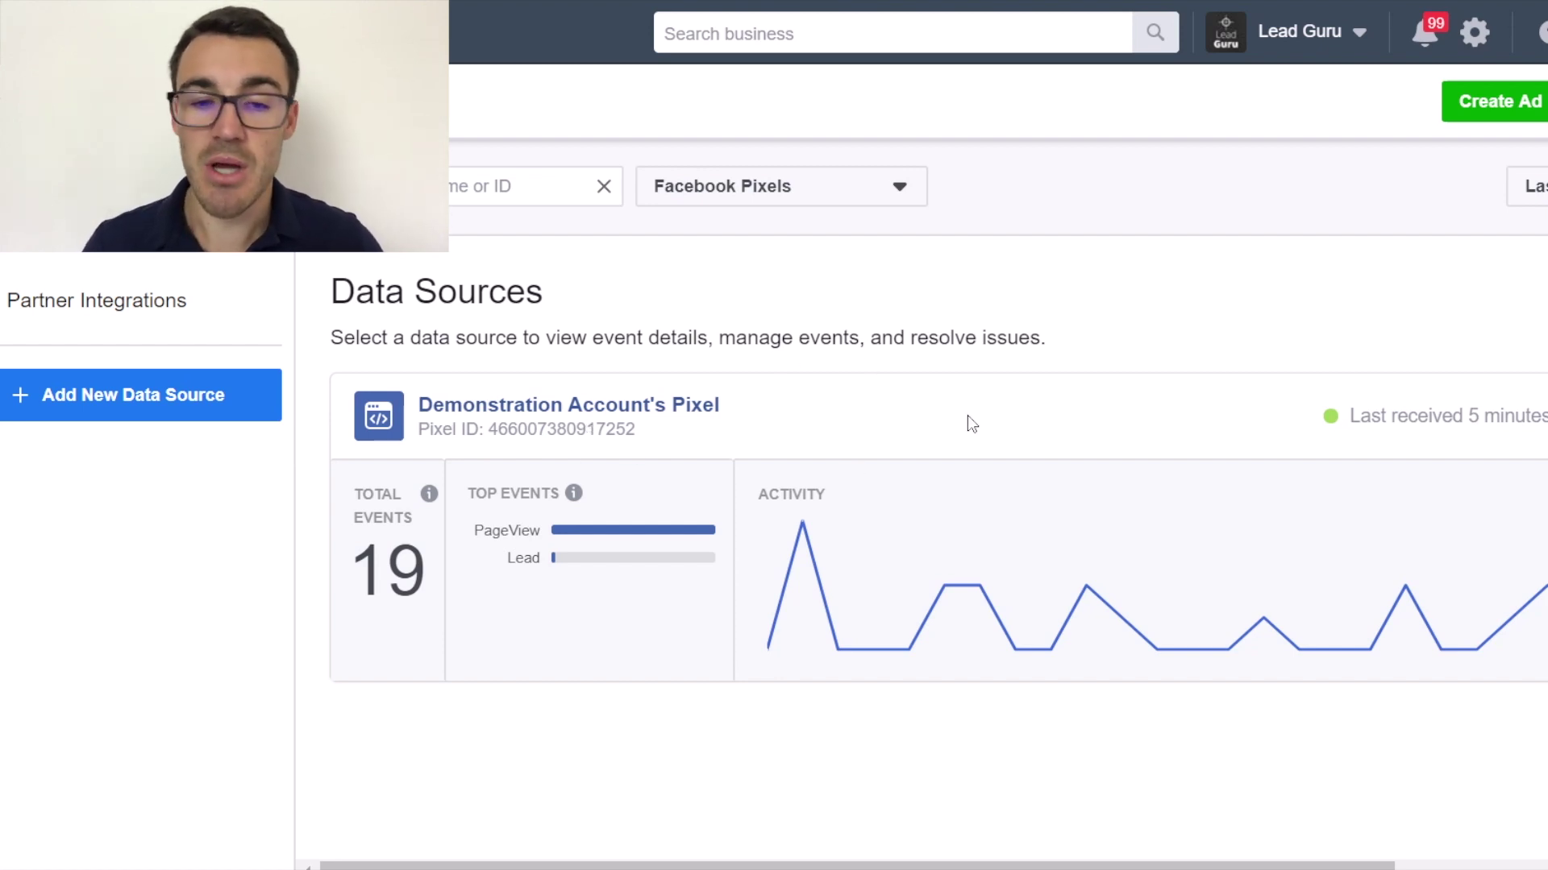
{"action": "scroll", "coordinate": [971, 423], "scroll_direction": "right", "scroll_amount": 3}
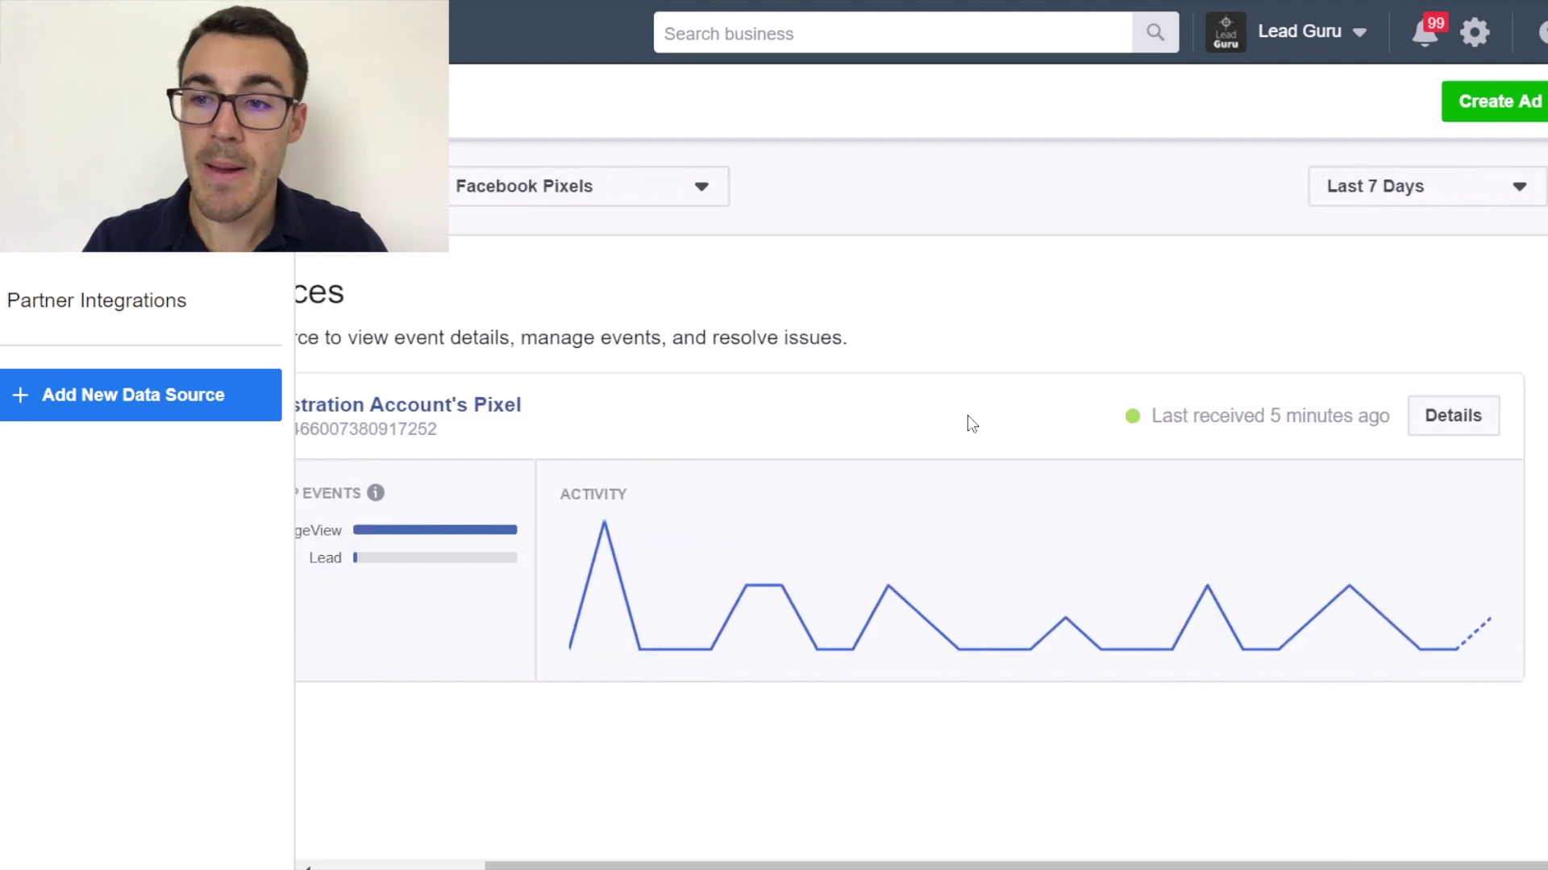
{"action": "left_click", "coordinate": [1437, 423]}
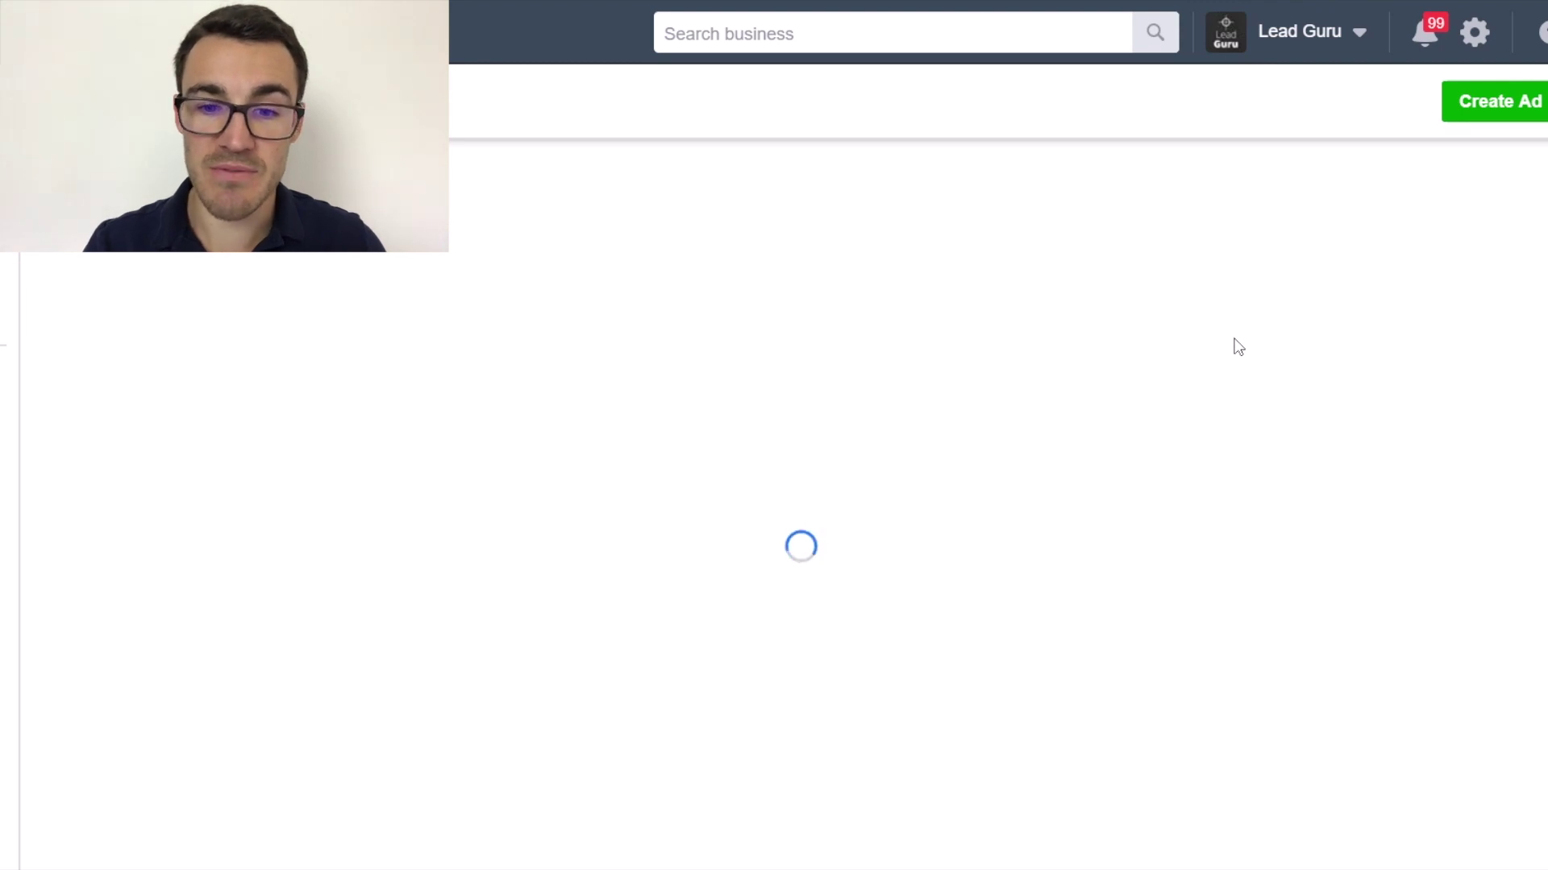
- Review the pixel's PageView and Lead chart, then choose Set Up > Install Pixel
{"action": "scroll", "coordinate": [1234, 342], "scroll_direction": "right", "scroll_amount": 3}
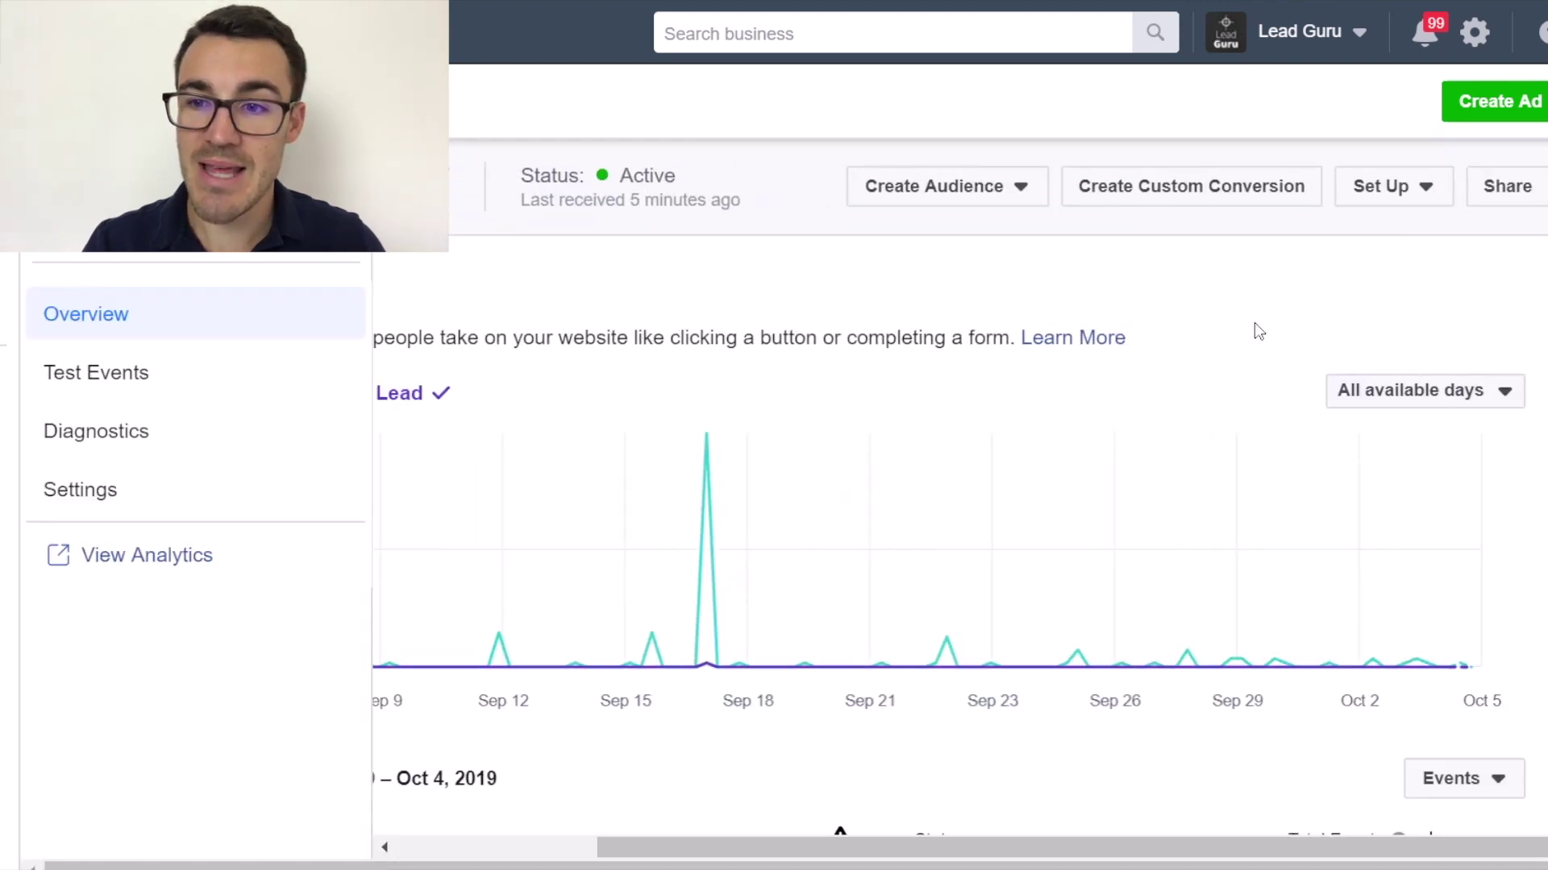
{"action": "scroll", "coordinate": [1060, 463], "scroll_direction": "left", "scroll_amount": 3}
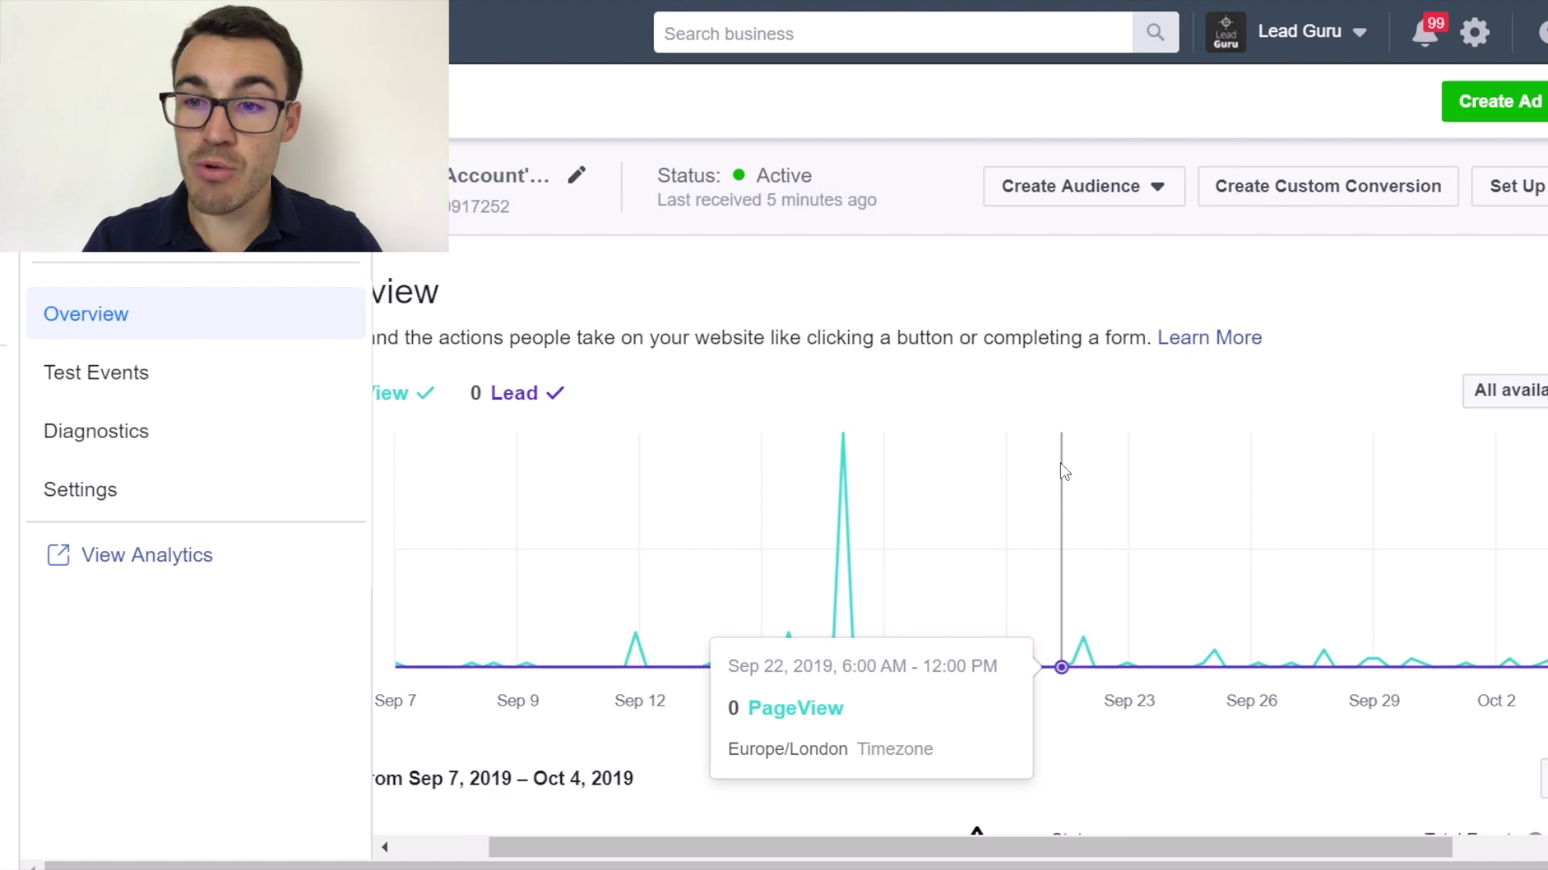
{"action": "scroll", "coordinate": [1394, 336], "scroll_direction": "right", "scroll_amount": 3}
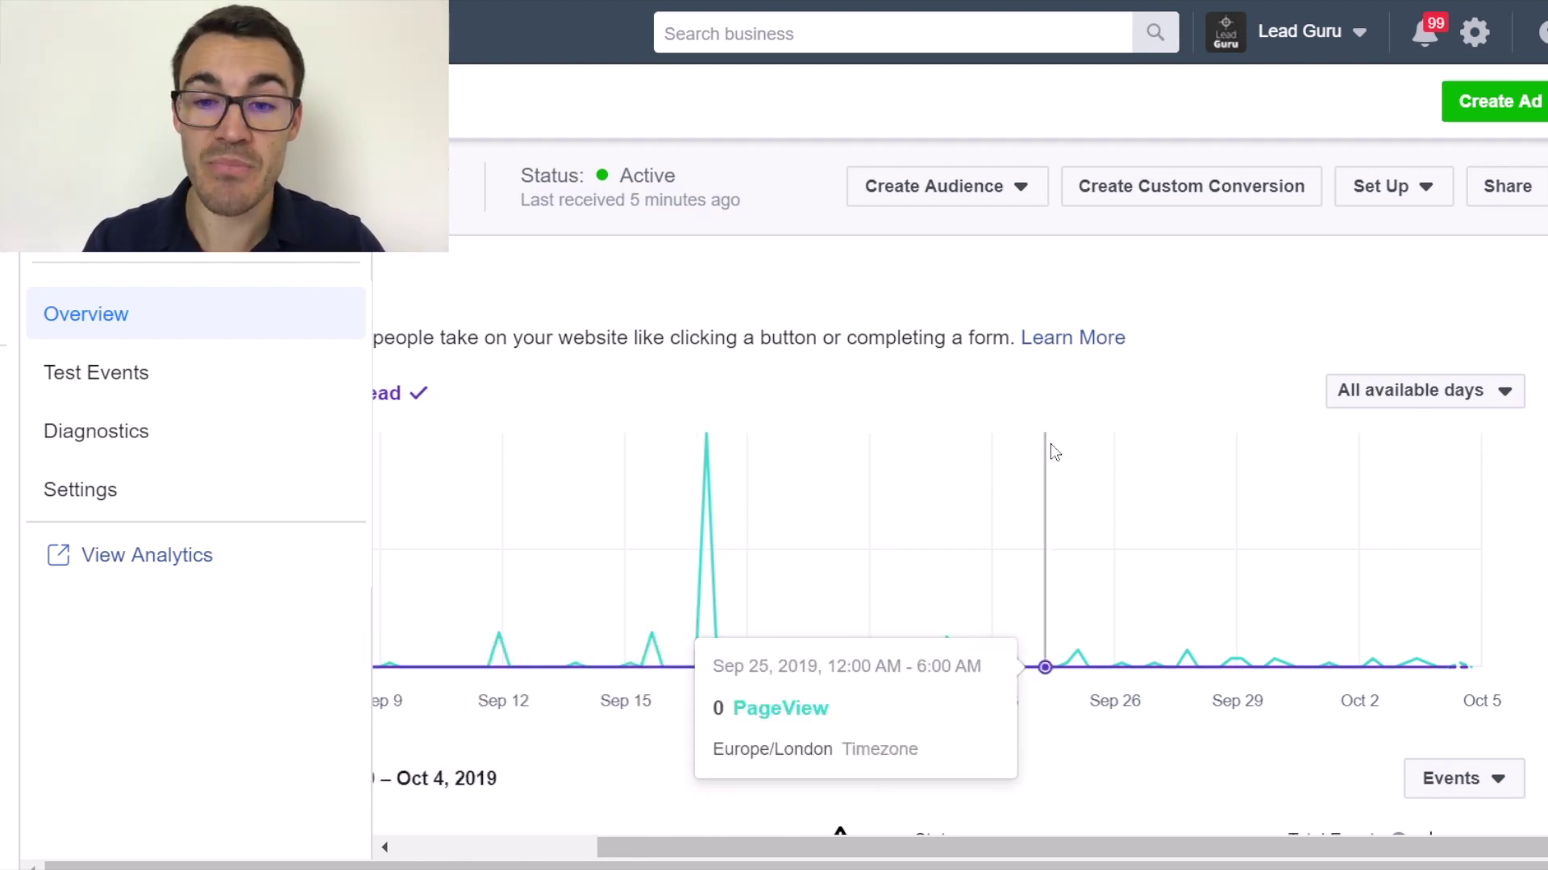
{"action": "scroll", "coordinate": [861, 420], "scroll_direction": "left", "scroll_amount": 3}
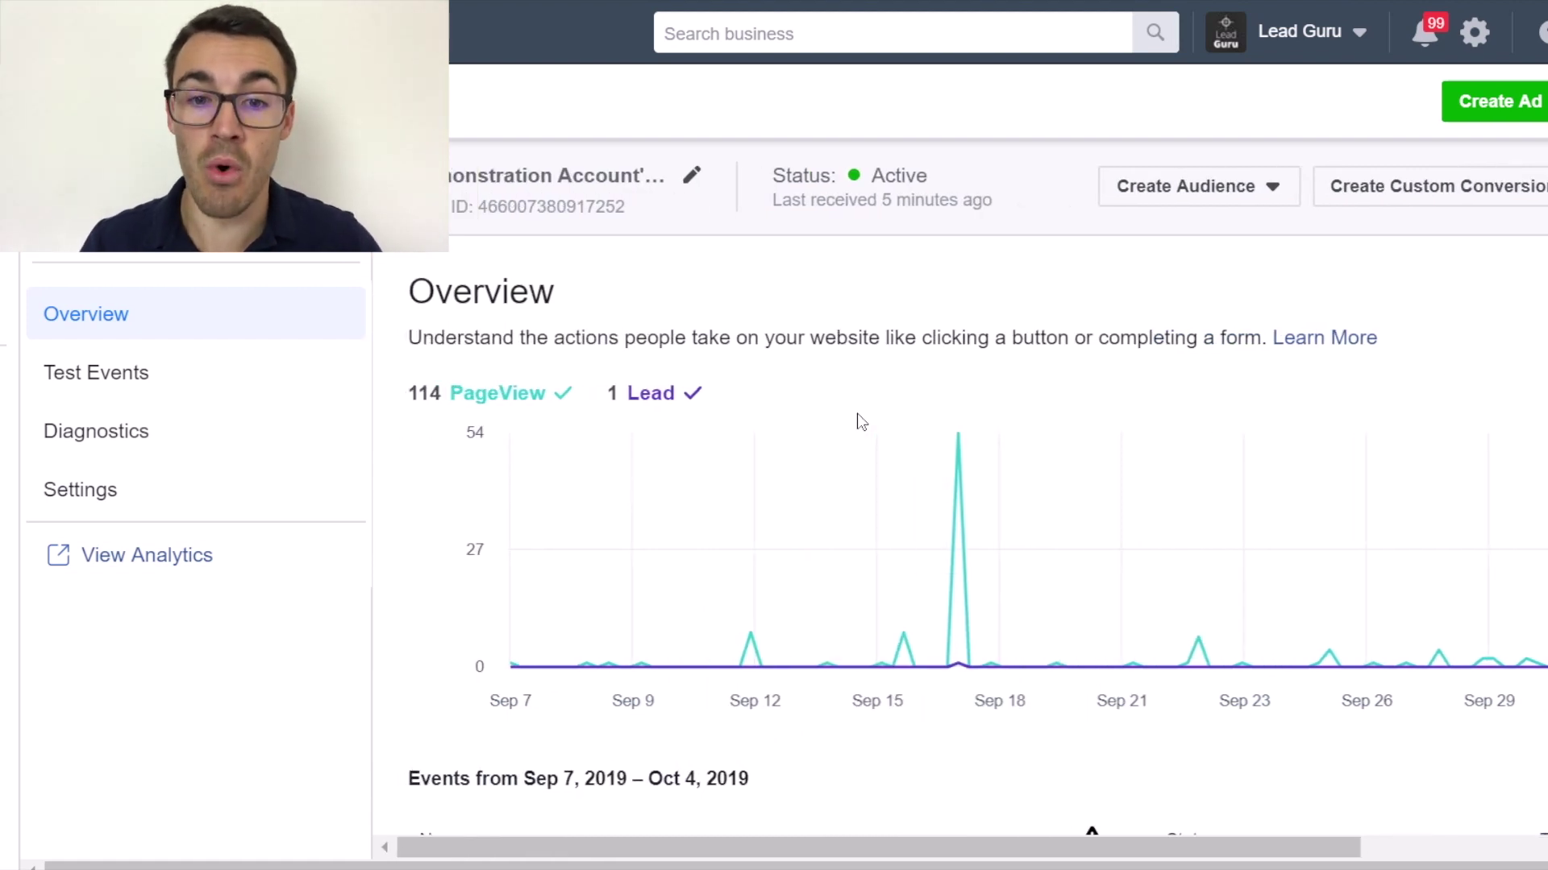
{"action": "scroll", "coordinate": [1059, 389], "scroll_direction": "right", "scroll_amount": 3}
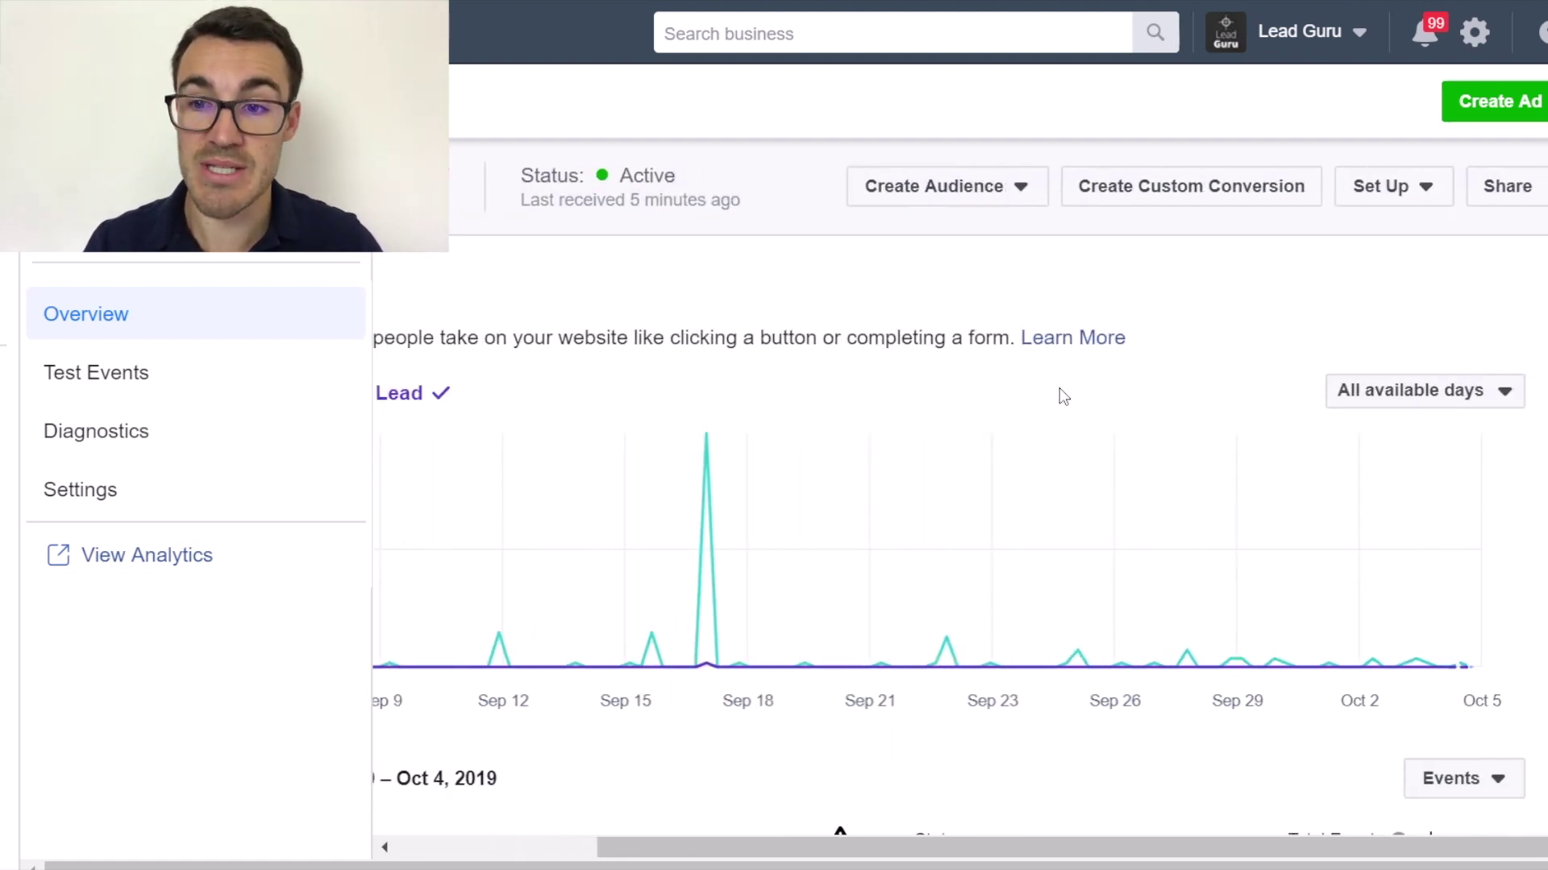
{"action": "left_click", "coordinate": [1415, 190]}
{"action": "left_click", "coordinate": [1408, 229]}
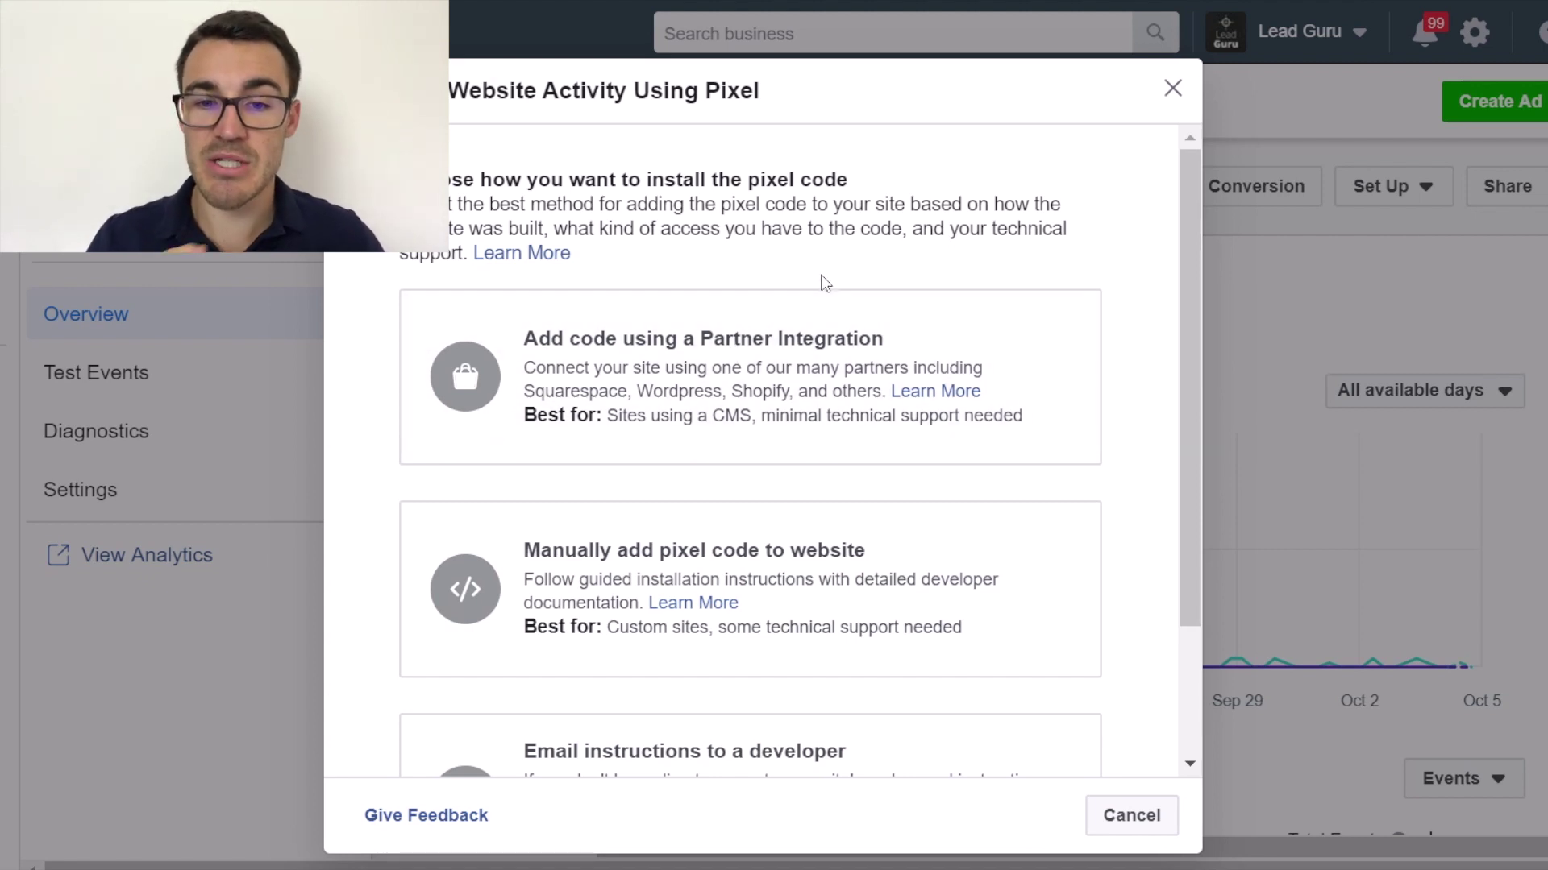
- Browse the partner integrations list, such as Shopify and Squarespace, then go back to the install methods
{"action": "left_click", "coordinate": [762, 347]}
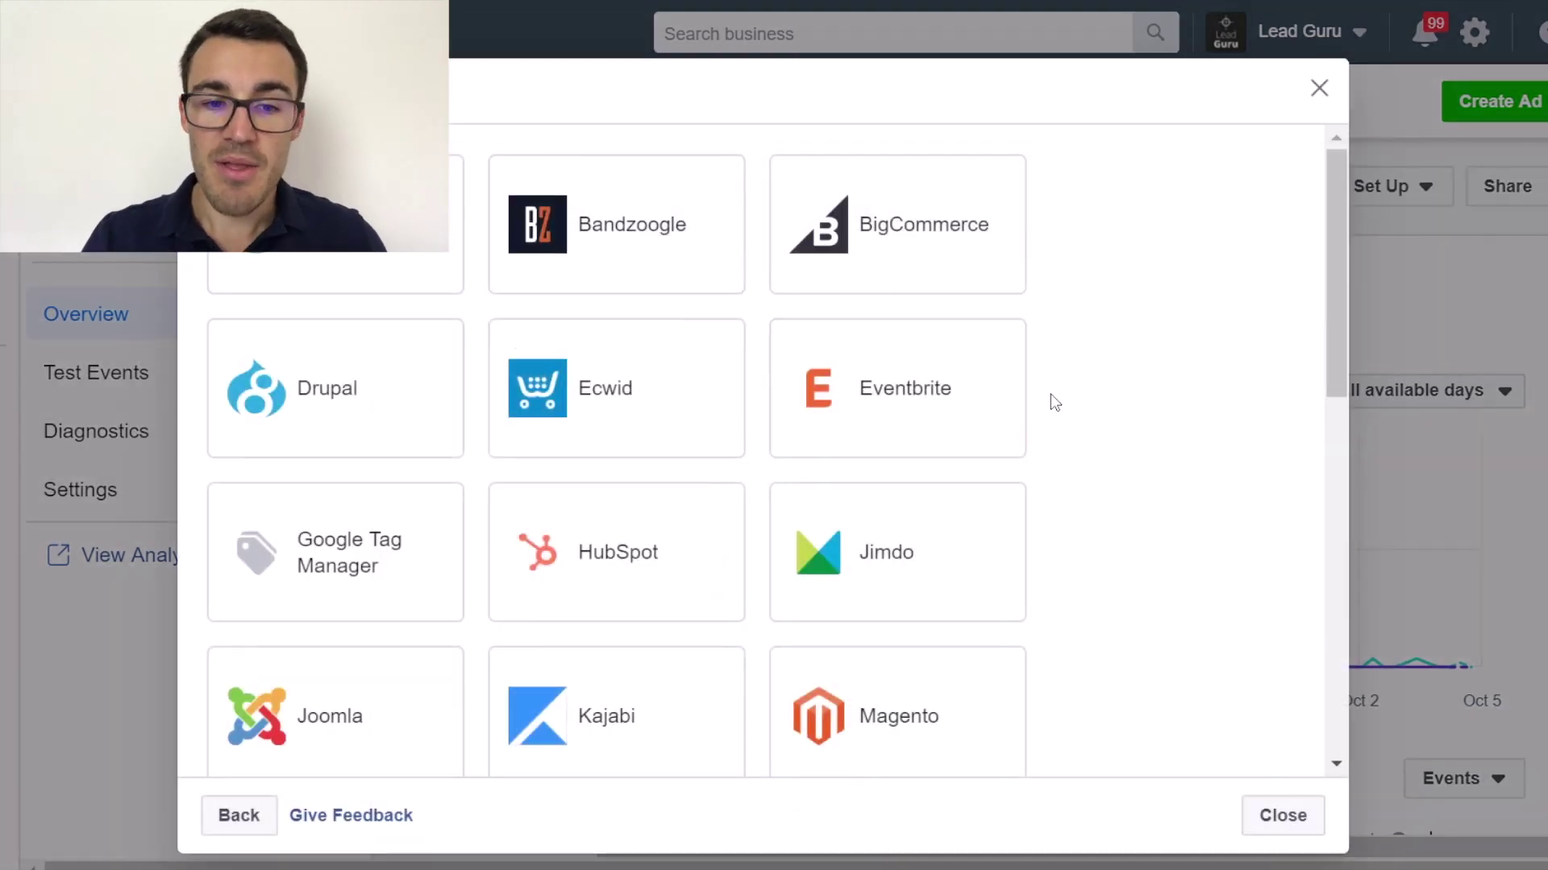
{"action": "scroll", "coordinate": [1051, 400], "scroll_direction": "down", "scroll_amount": 2}
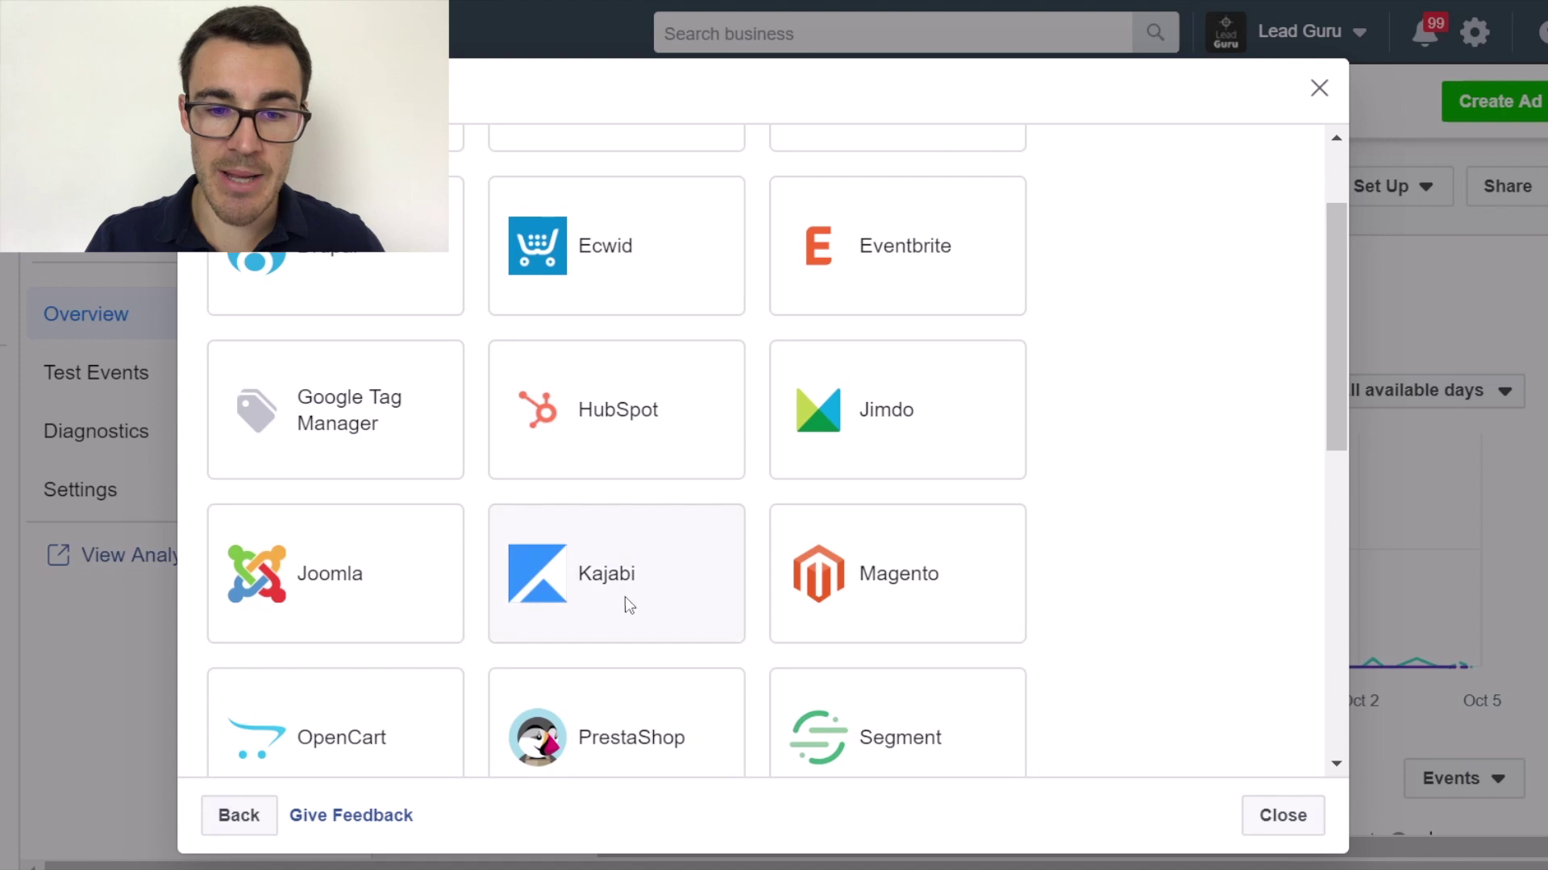
{"action": "scroll", "coordinate": [1099, 526], "scroll_direction": "up", "scroll_amount": 2}
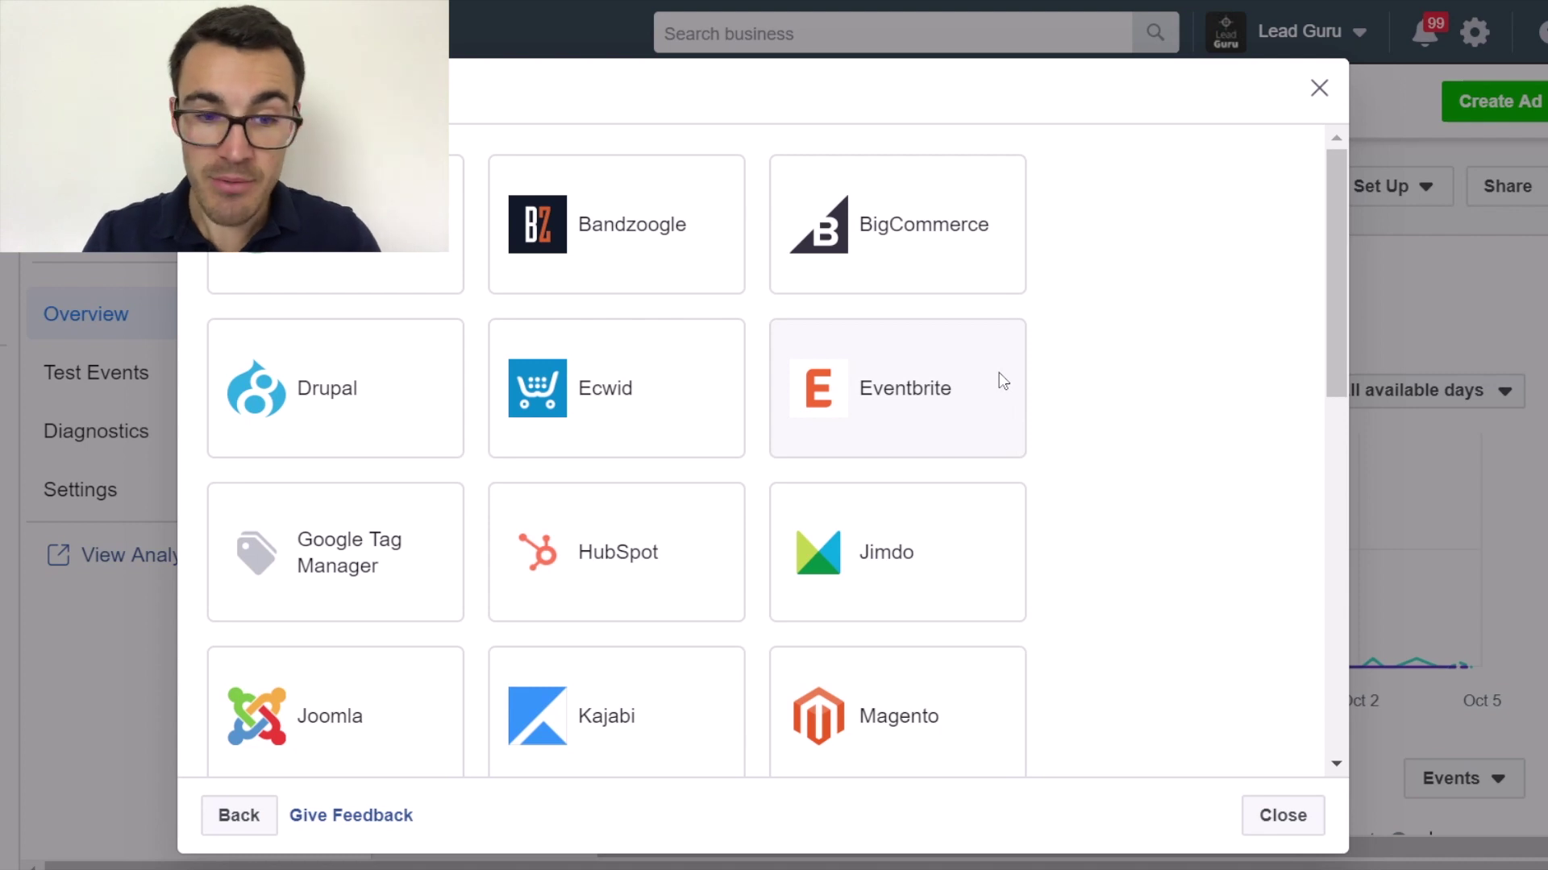
{"action": "scroll", "coordinate": [631, 692], "scroll_direction": "down", "scroll_amount": 5}
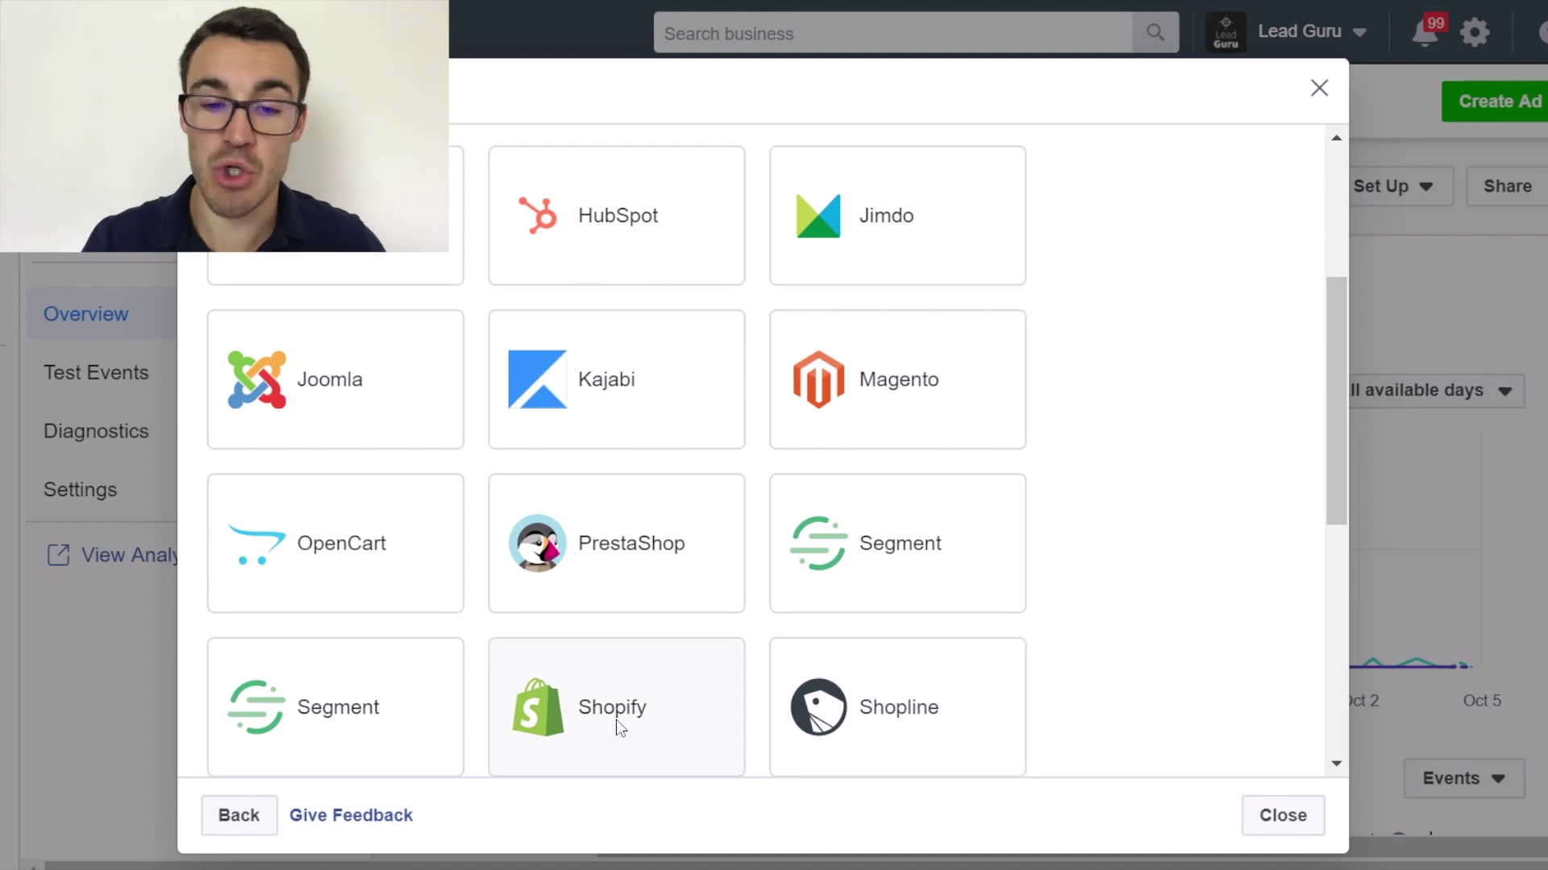
{"action": "scroll", "coordinate": [639, 642], "scroll_direction": "down", "scroll_amount": 1}
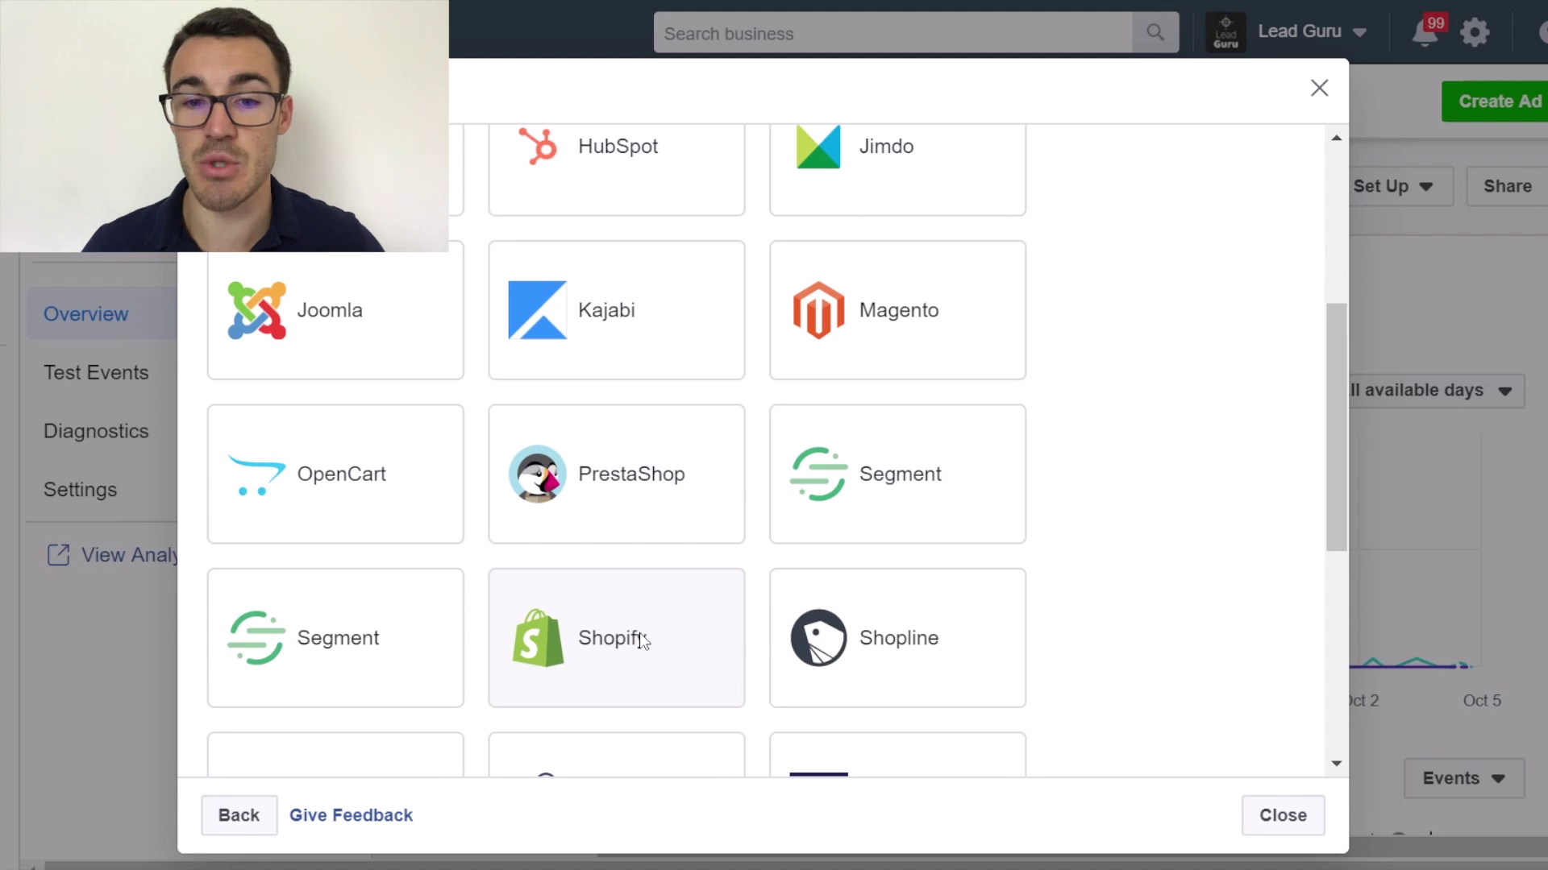
{"action": "scroll", "coordinate": [865, 588], "scroll_direction": "up", "scroll_amount": 2}
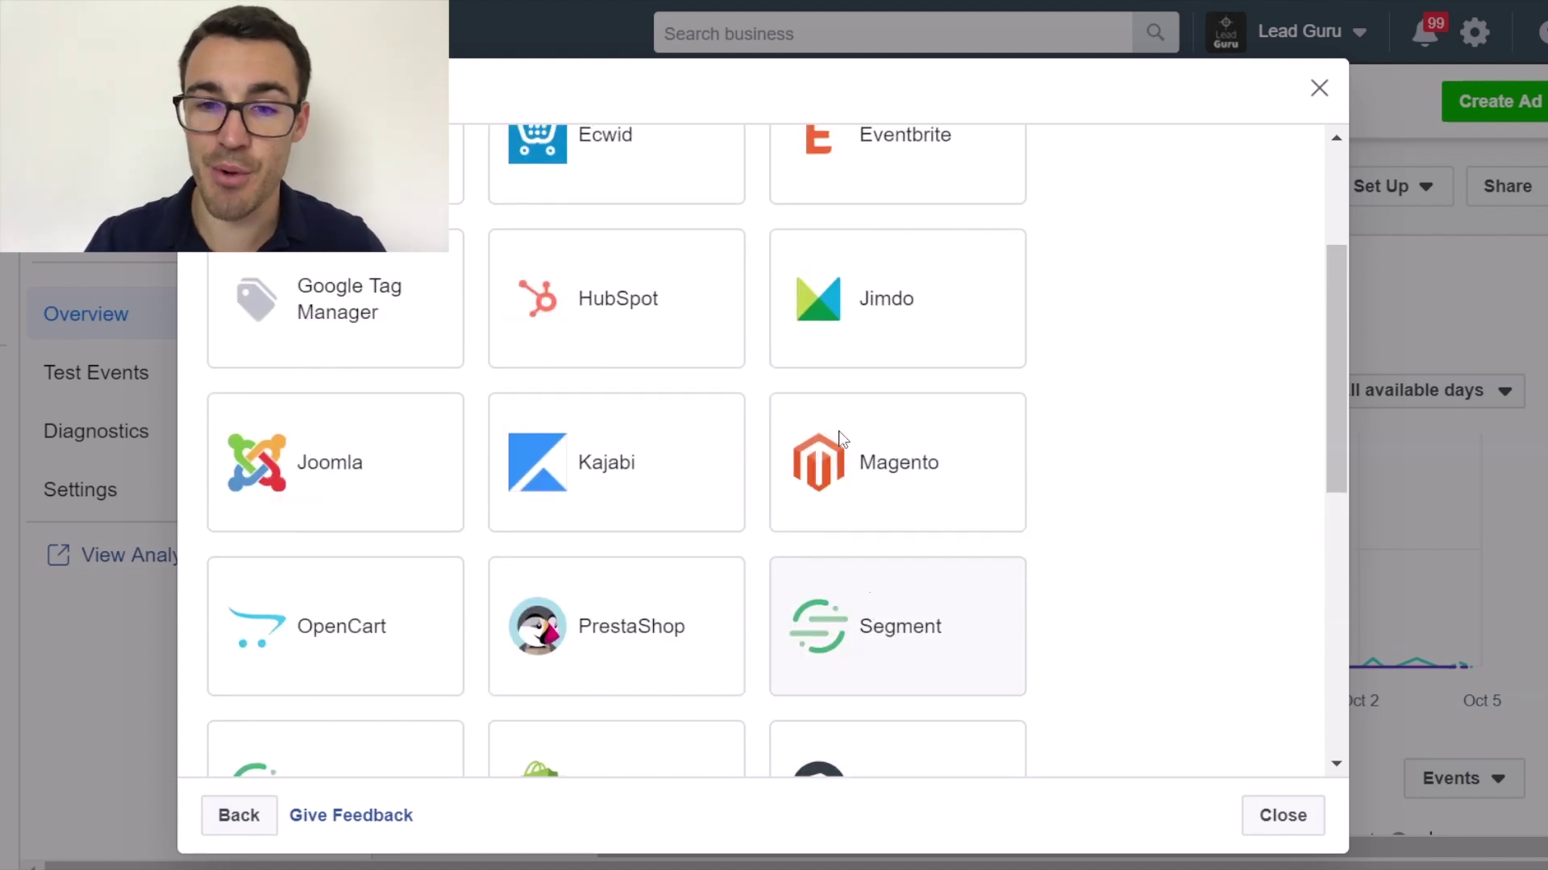
{"action": "scroll", "coordinate": [677, 423], "scroll_direction": "up", "scroll_amount": 2}
{"action": "scroll", "coordinate": [753, 328], "scroll_direction": "up", "scroll_amount": 1}
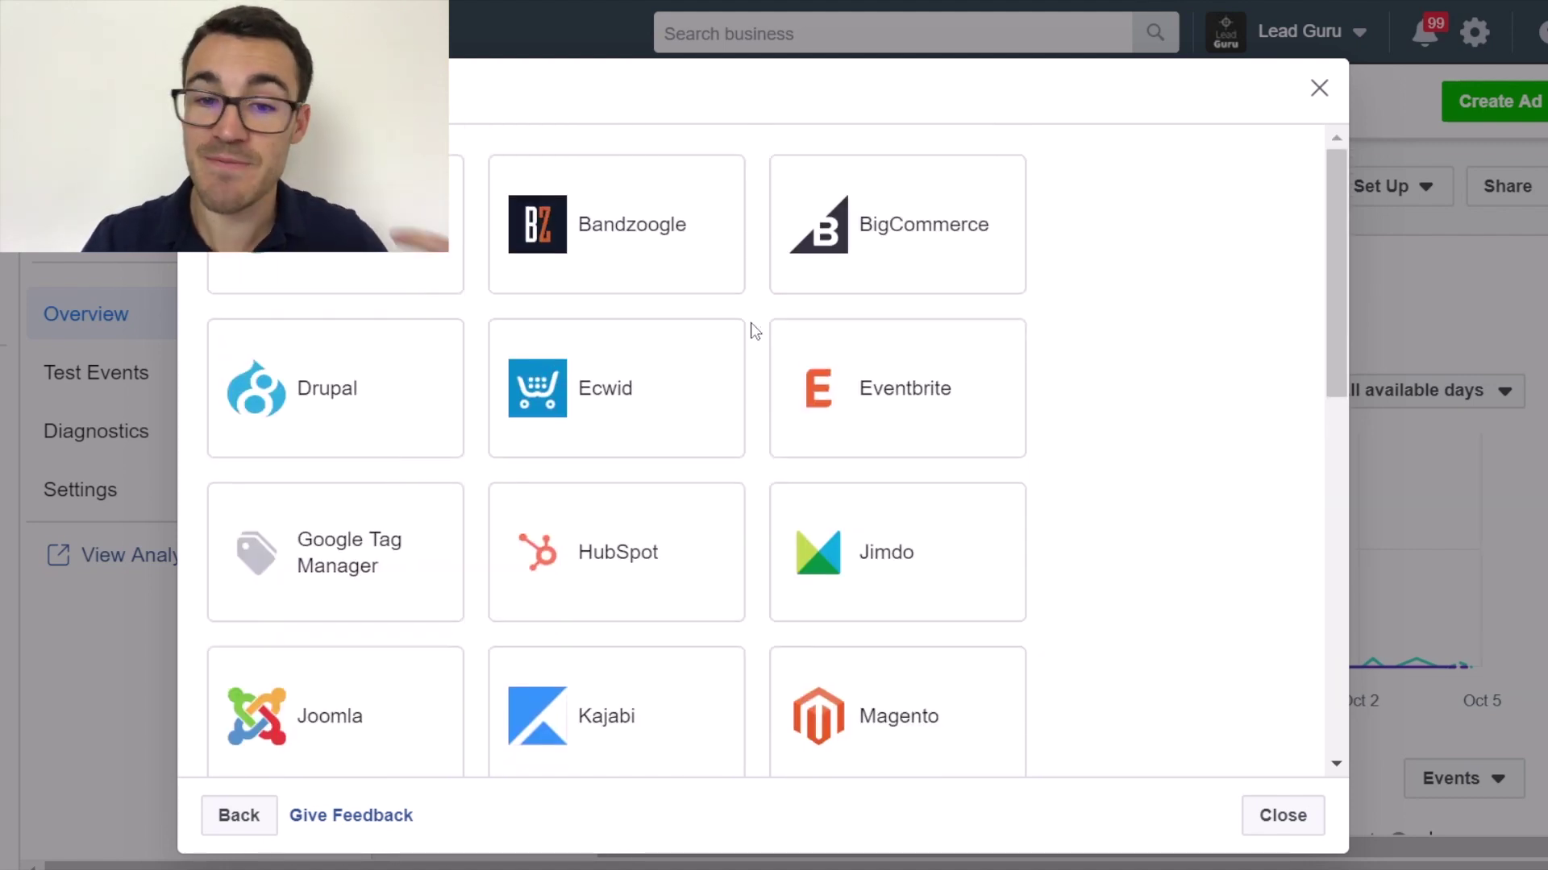
{"action": "scroll", "coordinate": [666, 525], "scroll_direction": "down", "scroll_amount": 8}
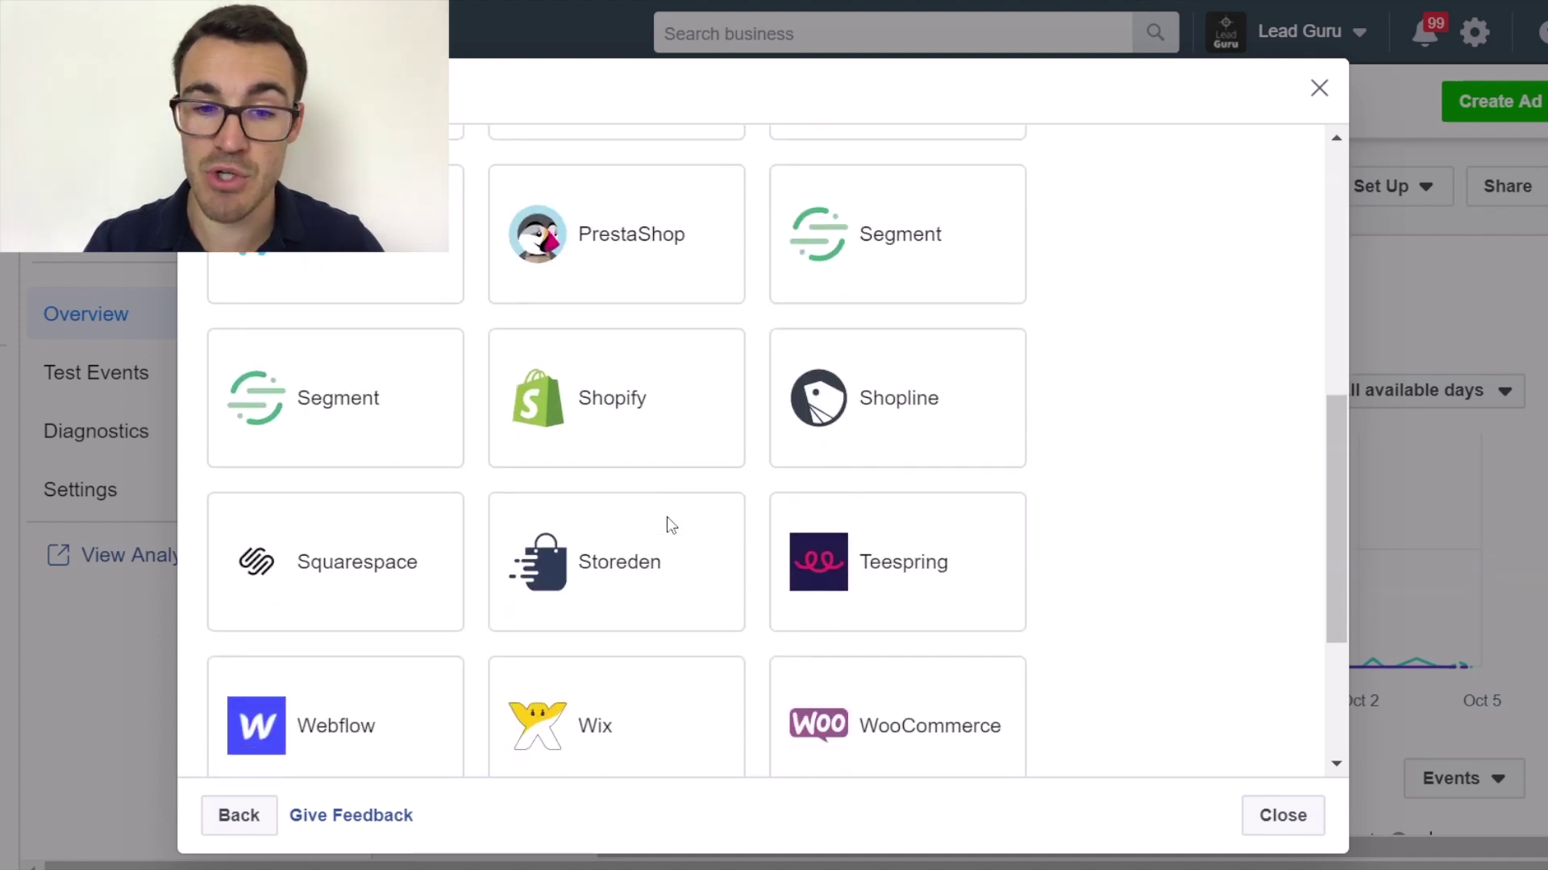
{"action": "scroll", "coordinate": [665, 516], "scroll_direction": "up", "scroll_amount": 1}
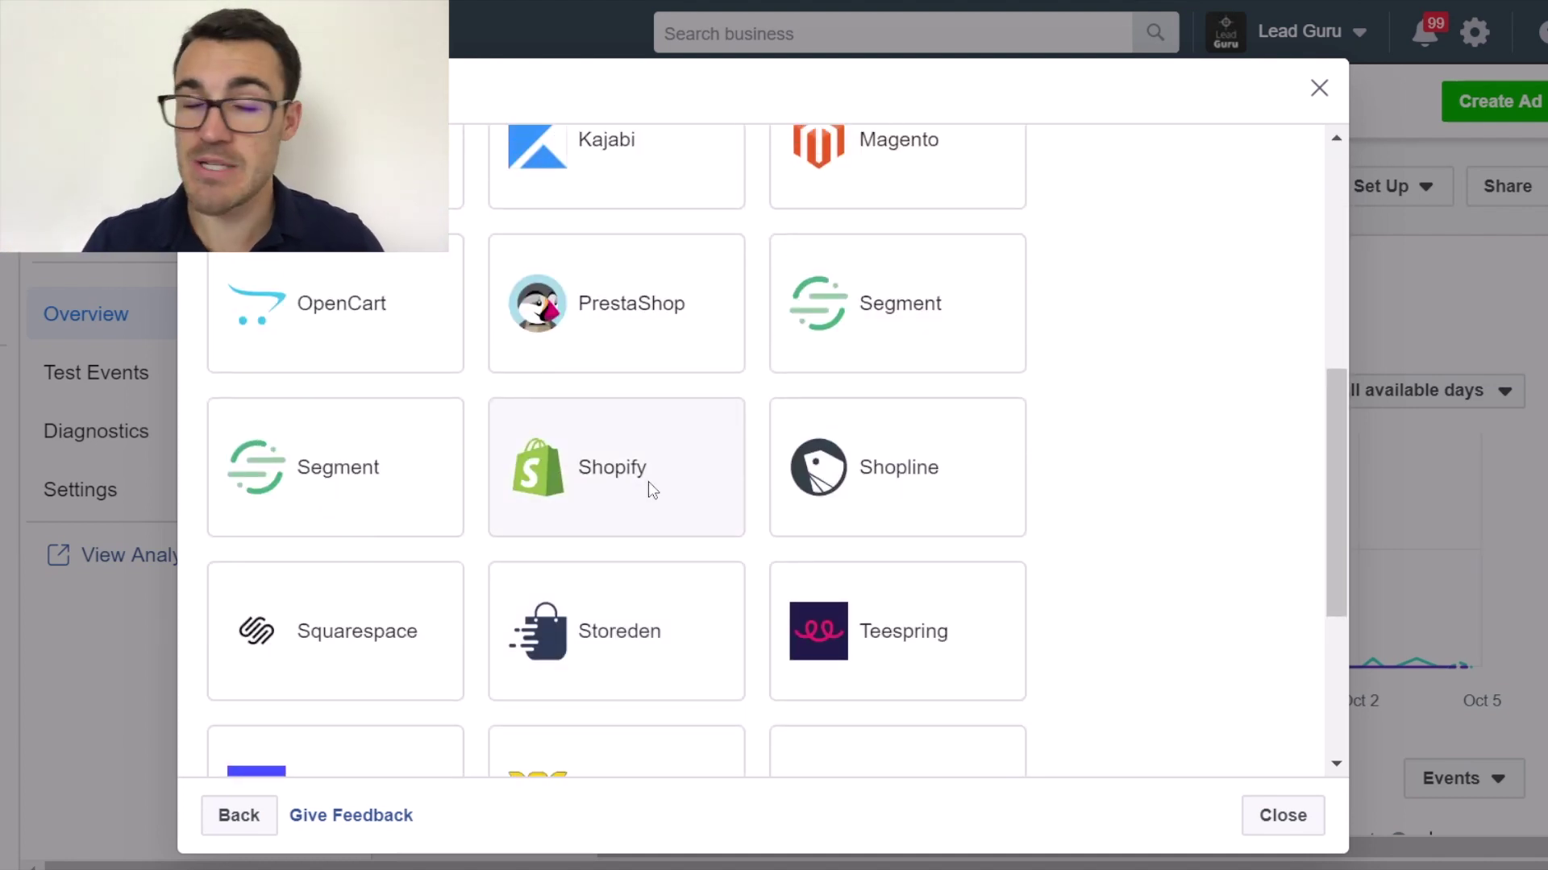
{"action": "scroll", "coordinate": [648, 481], "scroll_direction": "up", "scroll_amount": 5}
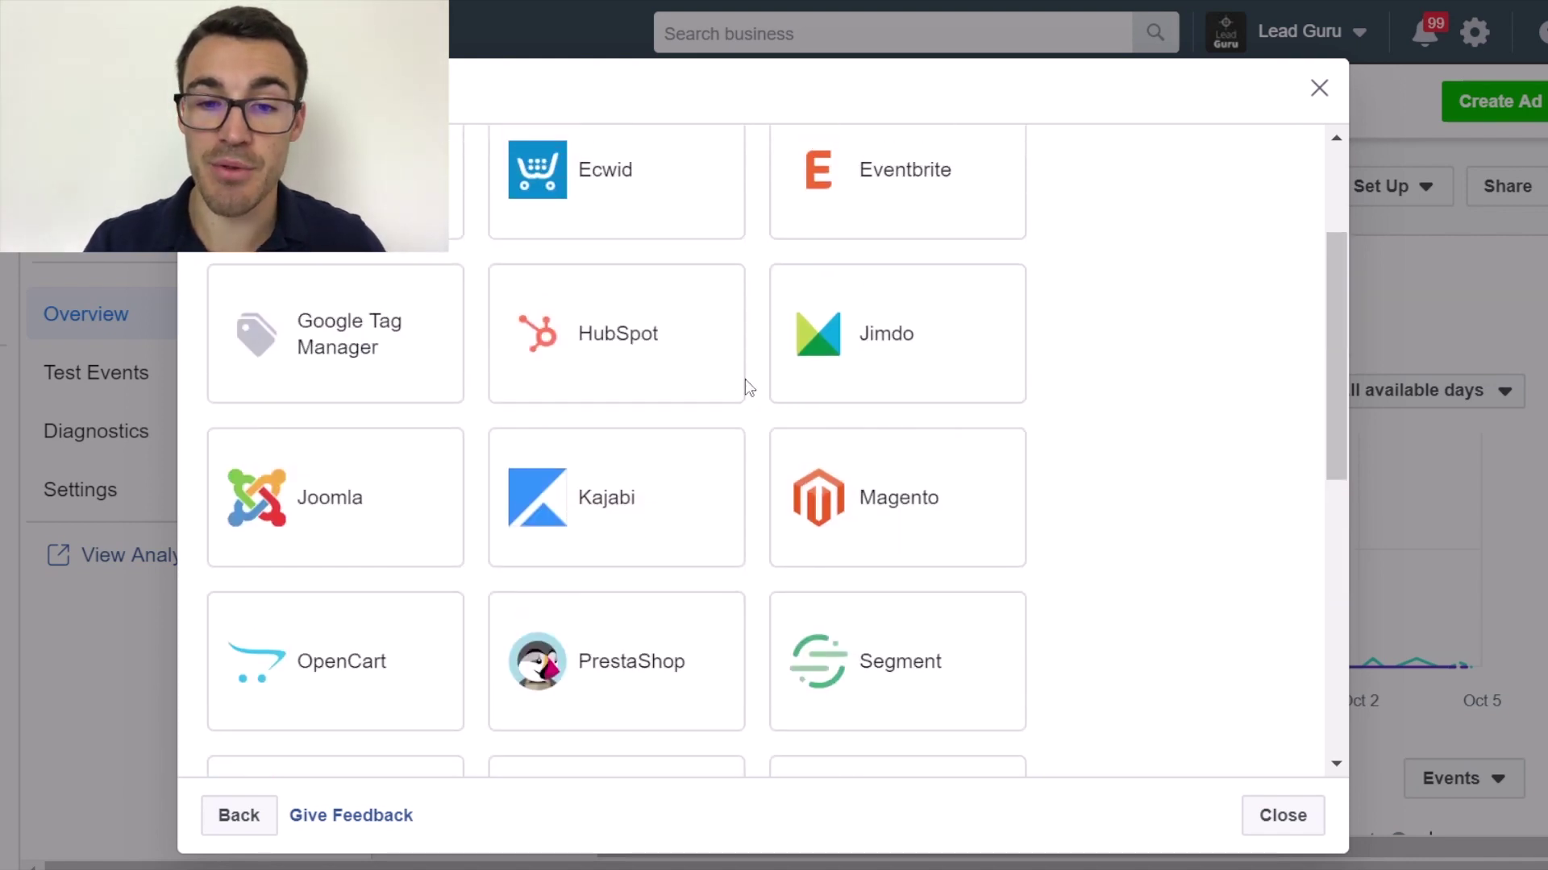
{"action": "scroll", "coordinate": [745, 379], "scroll_direction": "up", "scroll_amount": 3}
{"action": "scroll", "coordinate": [744, 379], "scroll_direction": "up", "scroll_amount": 1}
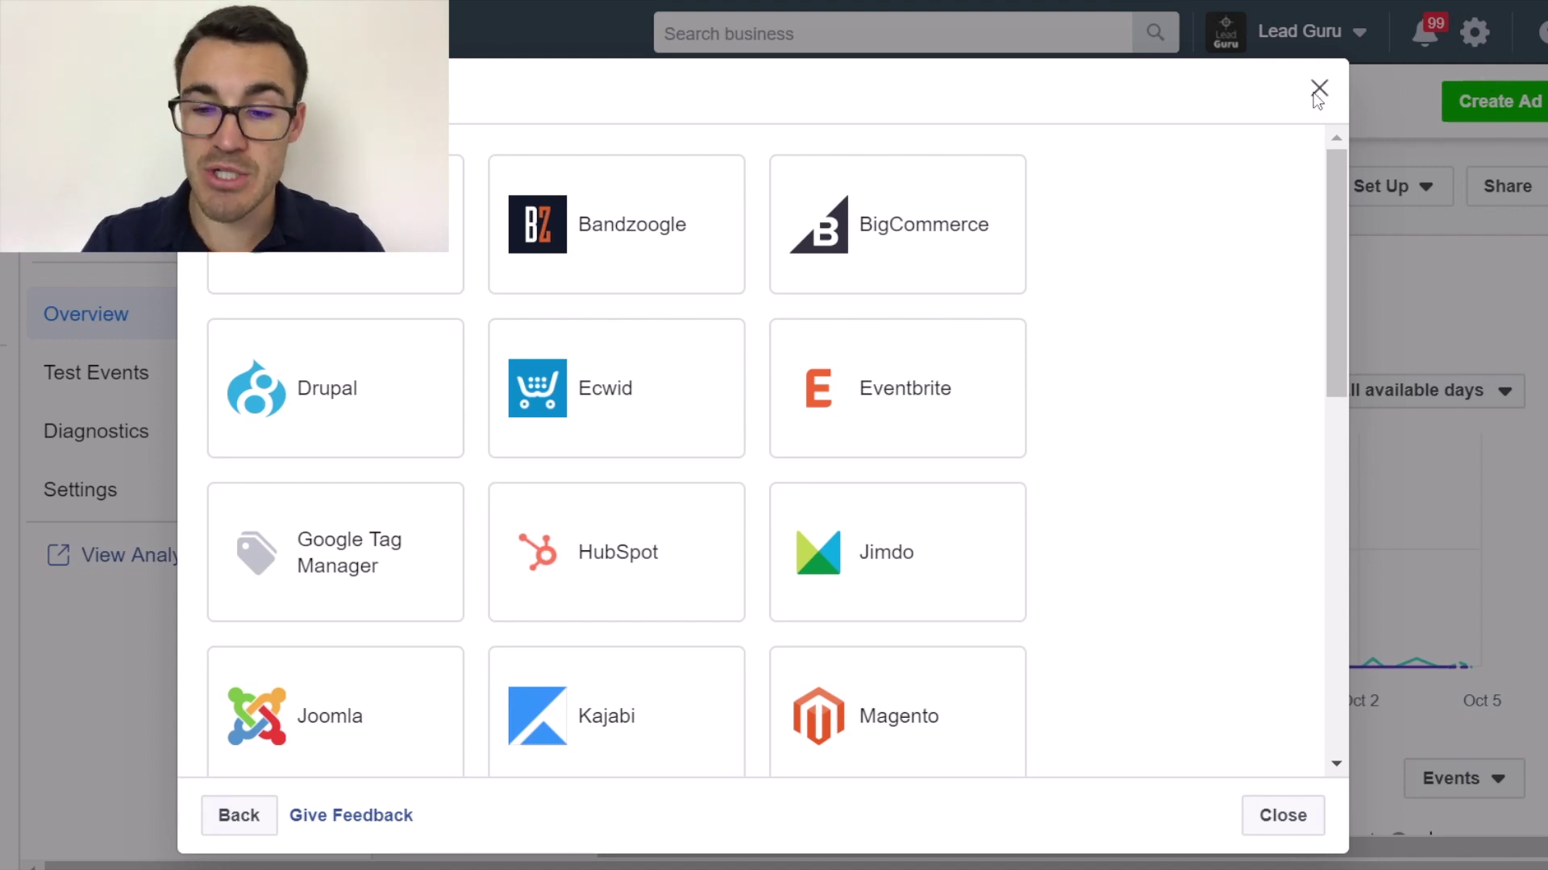
{"action": "left_click", "coordinate": [266, 804]}
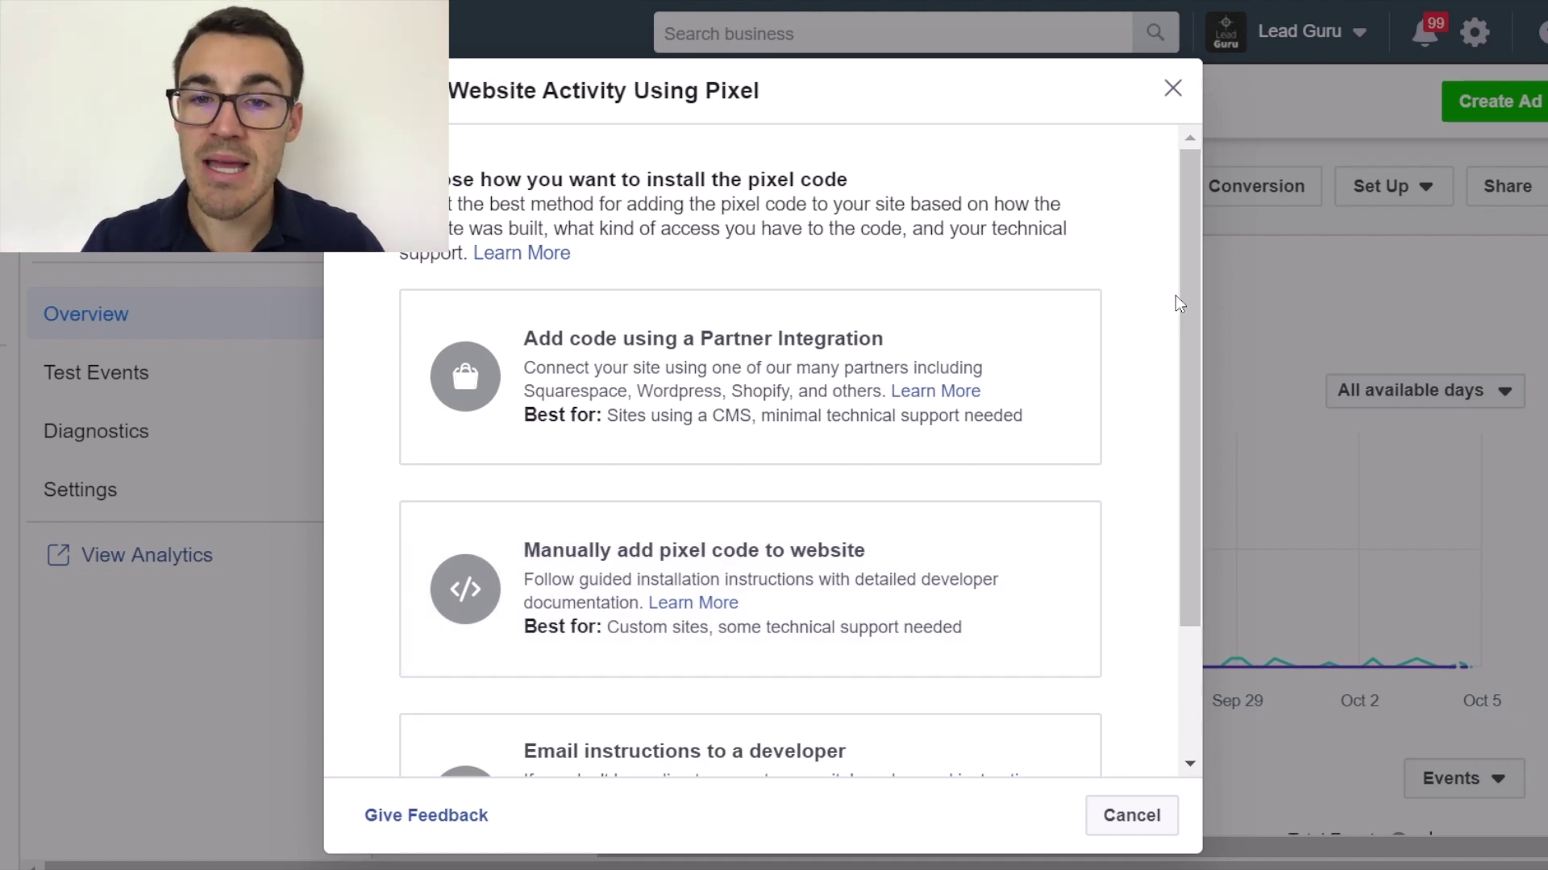
- Close the install pixel dialog to return to the Active pixel's event chart
{"action": "left_click", "coordinate": [1174, 87]}
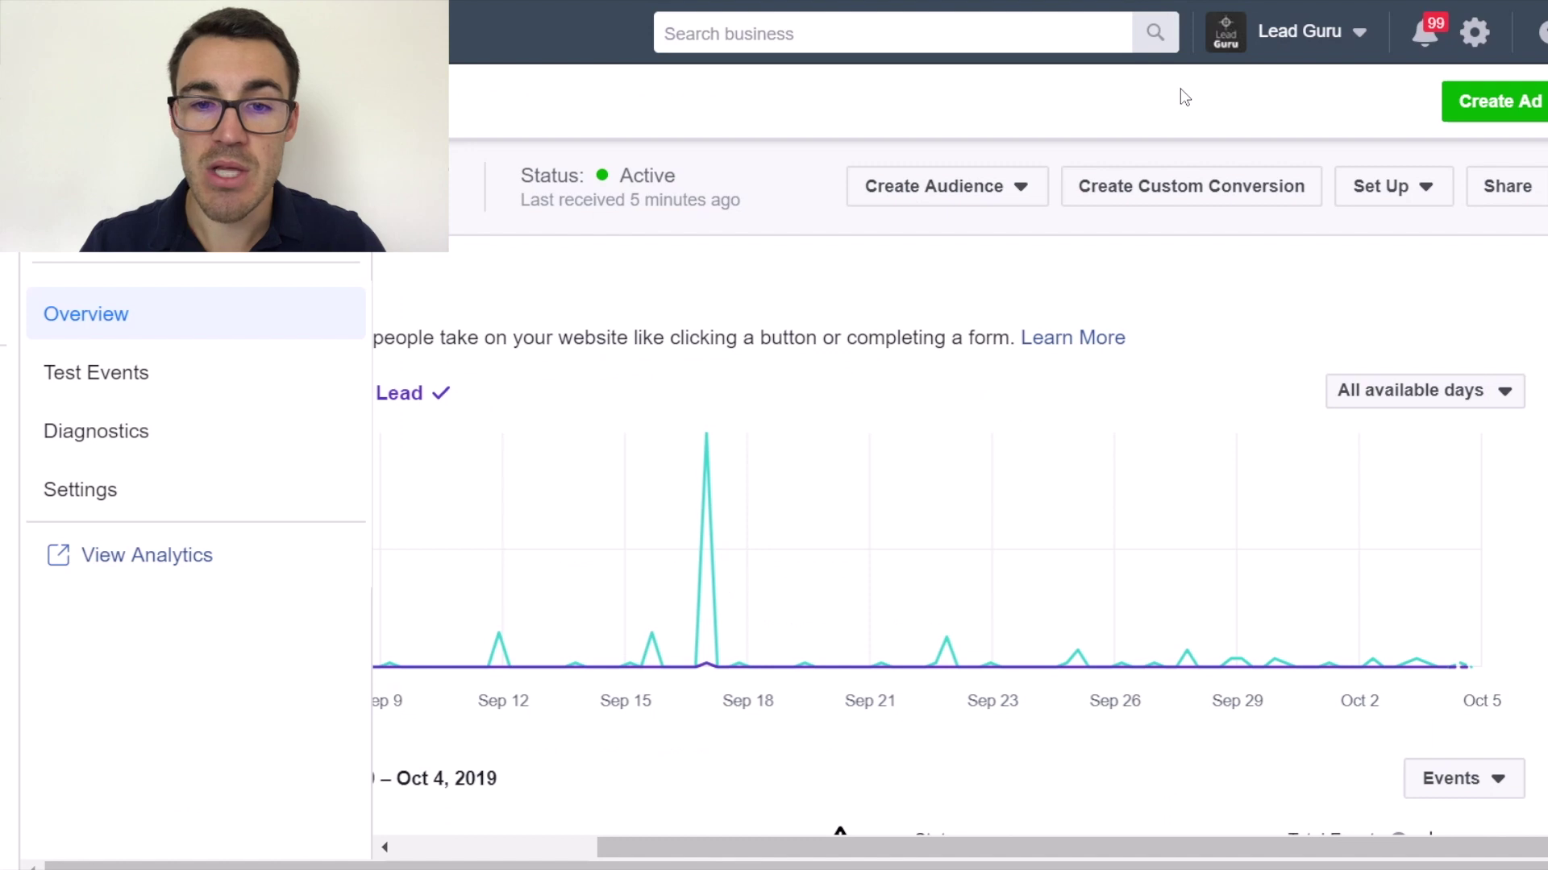
- Copy the pixel ID, then open the WordPress Add Plugins search
{"action": "scroll", "coordinate": [556, 459], "scroll_direction": "left", "scroll_amount": 5}
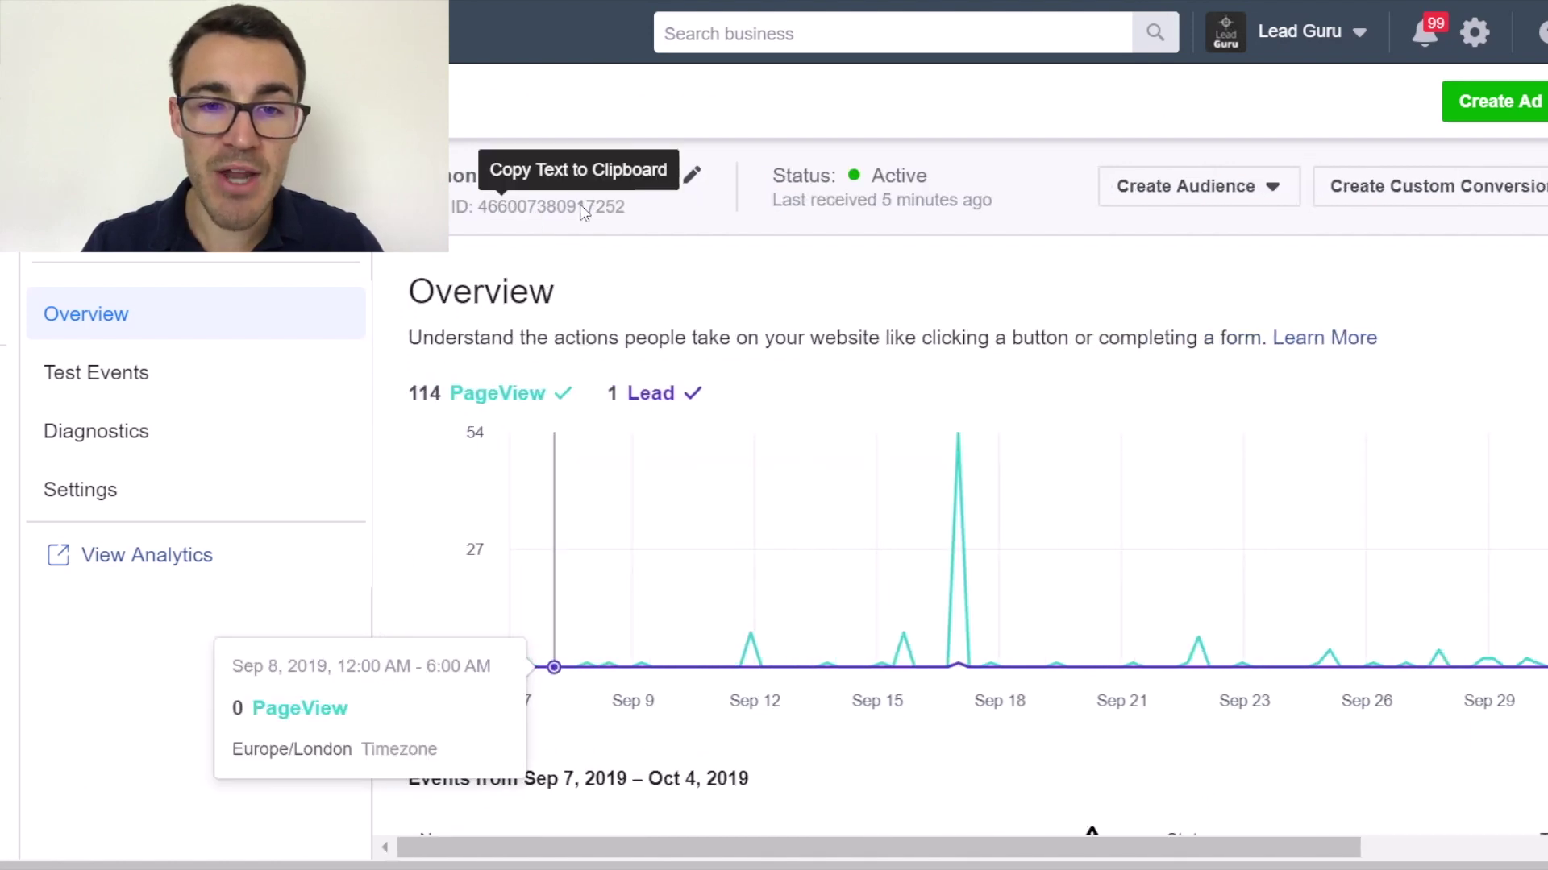
{"action": "left_click", "coordinate": [531, 219]}
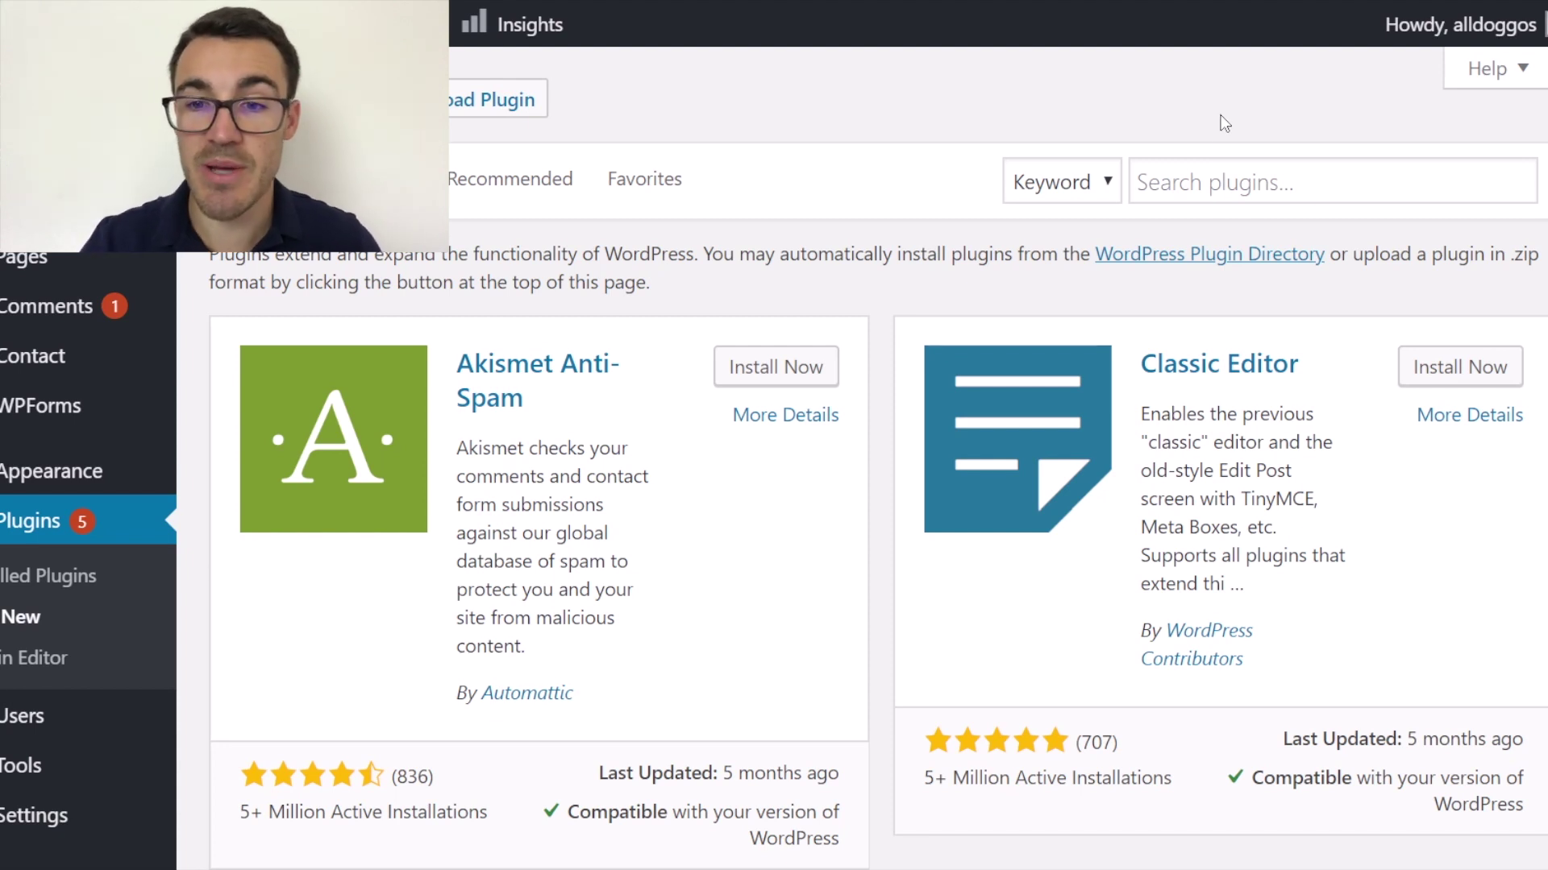
{"action": "left_click", "coordinate": [1195, 180]}
- Search for 'pixel cat', then install and activate Pixel Cat – Pixel Manager
{"action": "type", "text": "pixel c"}
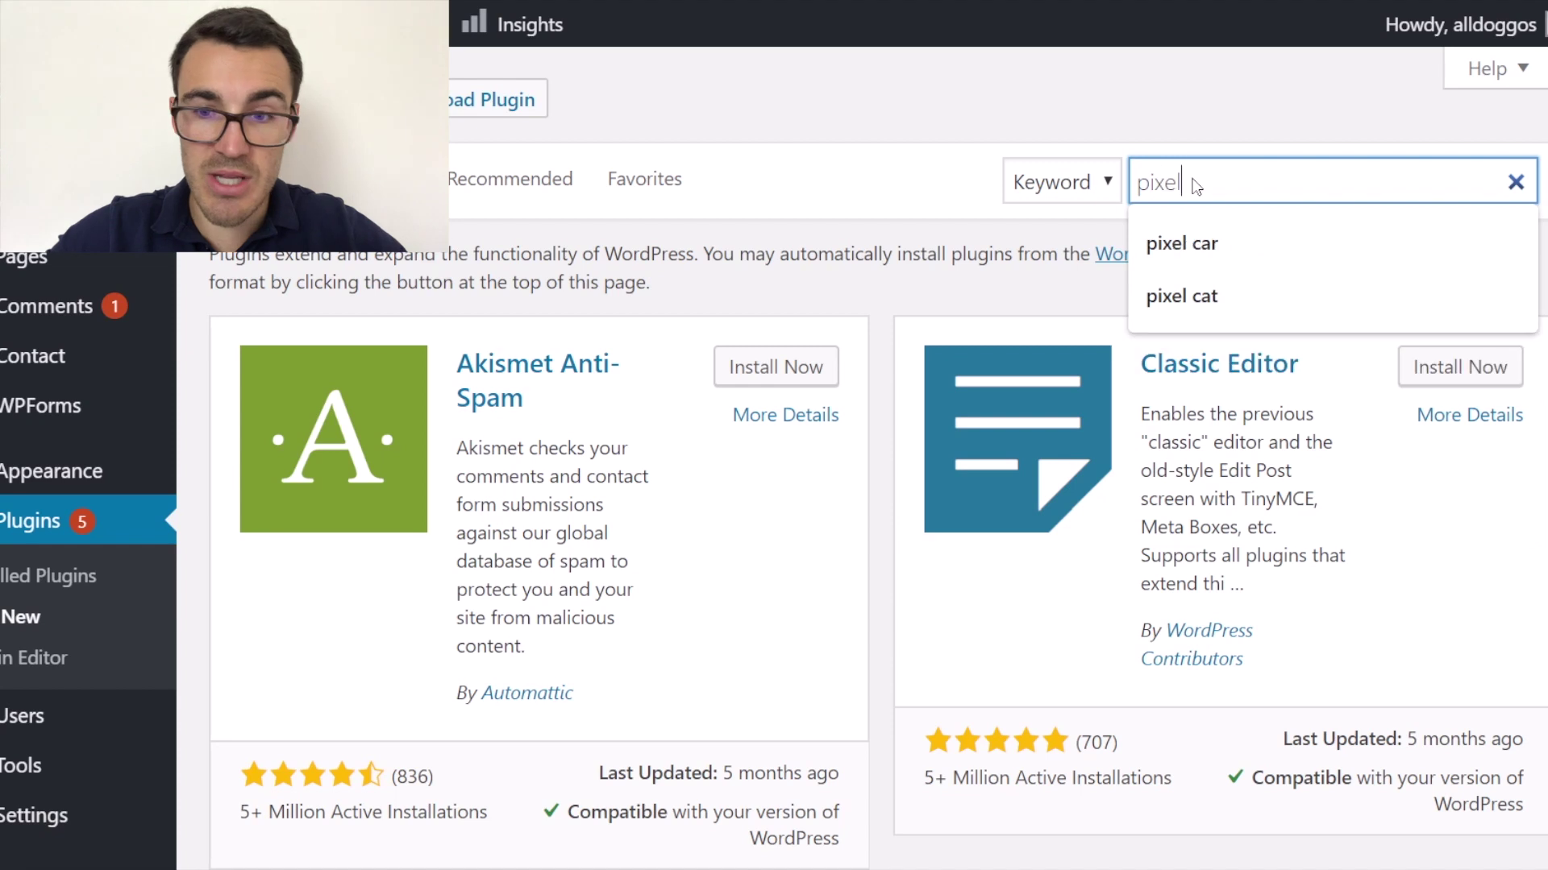
{"action": "type", "text": "at"}
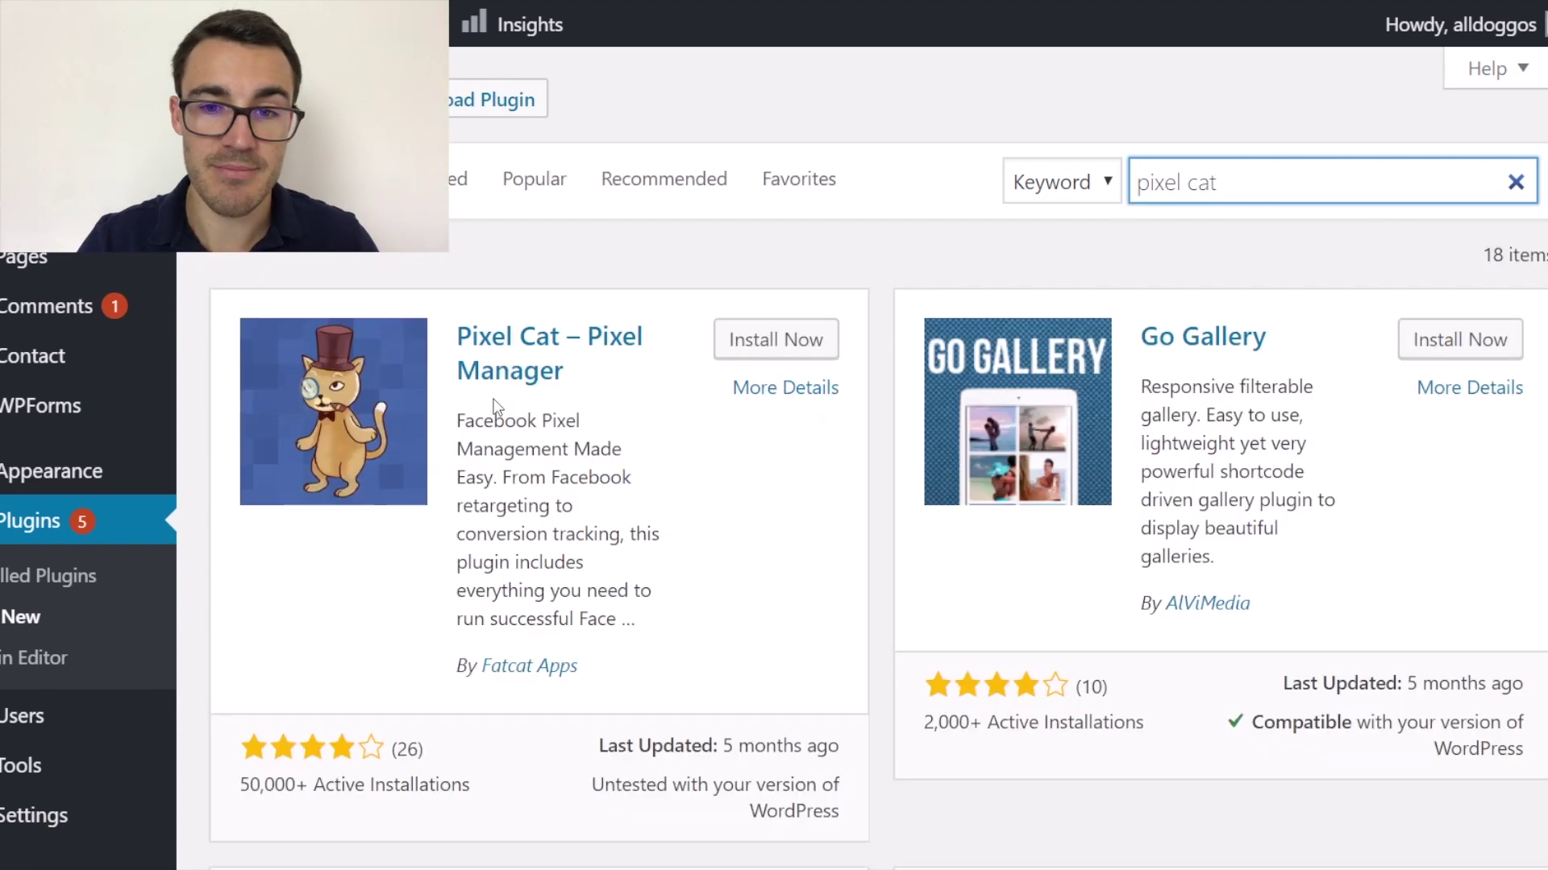
{"action": "left_click", "coordinate": [786, 339]}
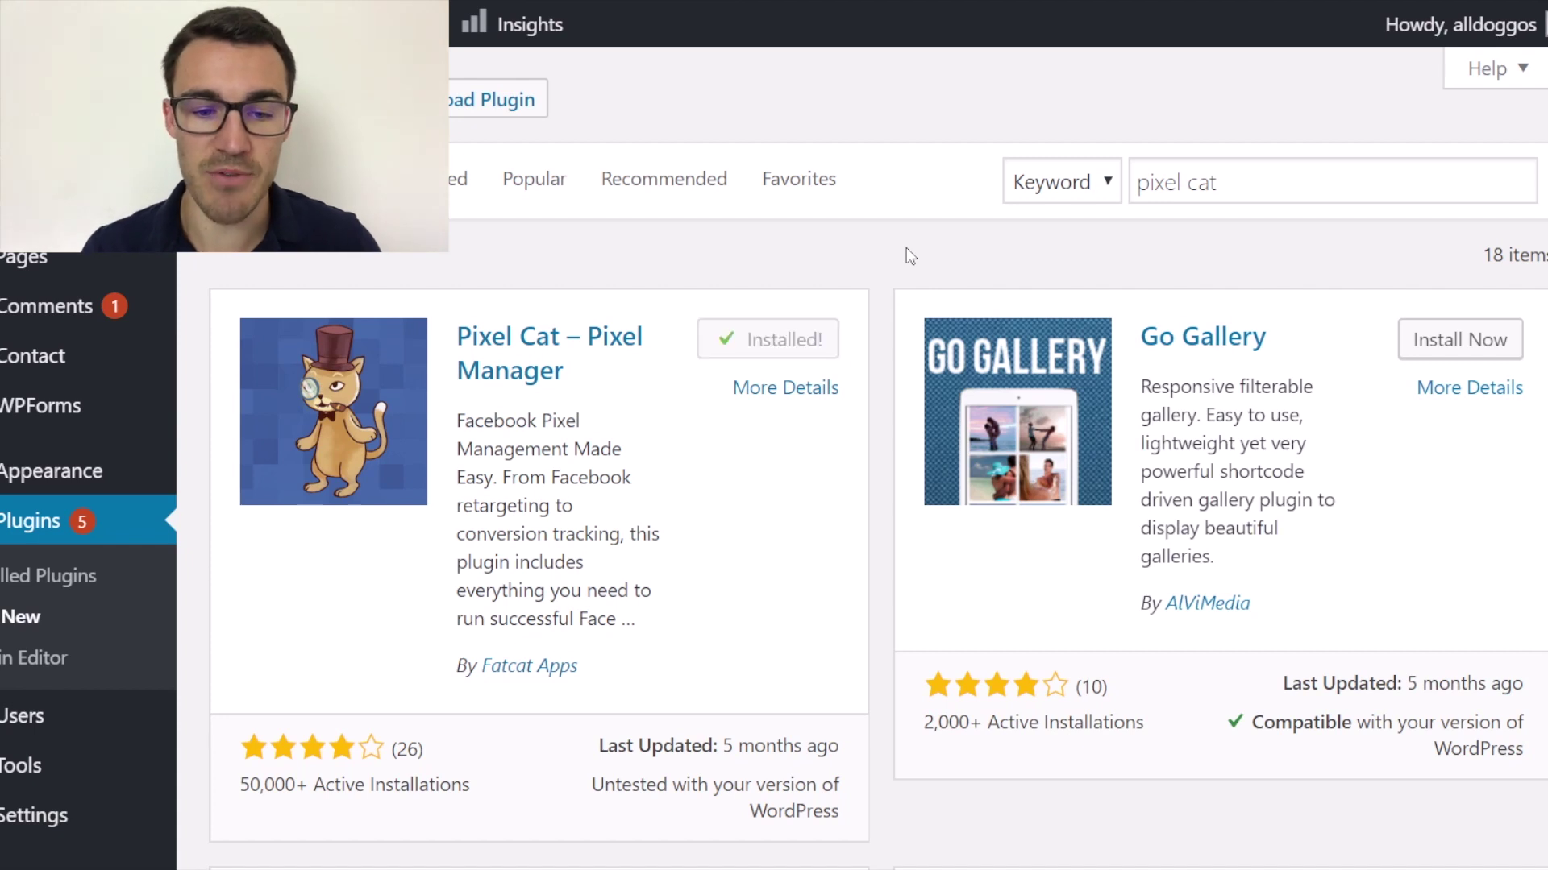
{"action": "left_click", "coordinate": [789, 337]}
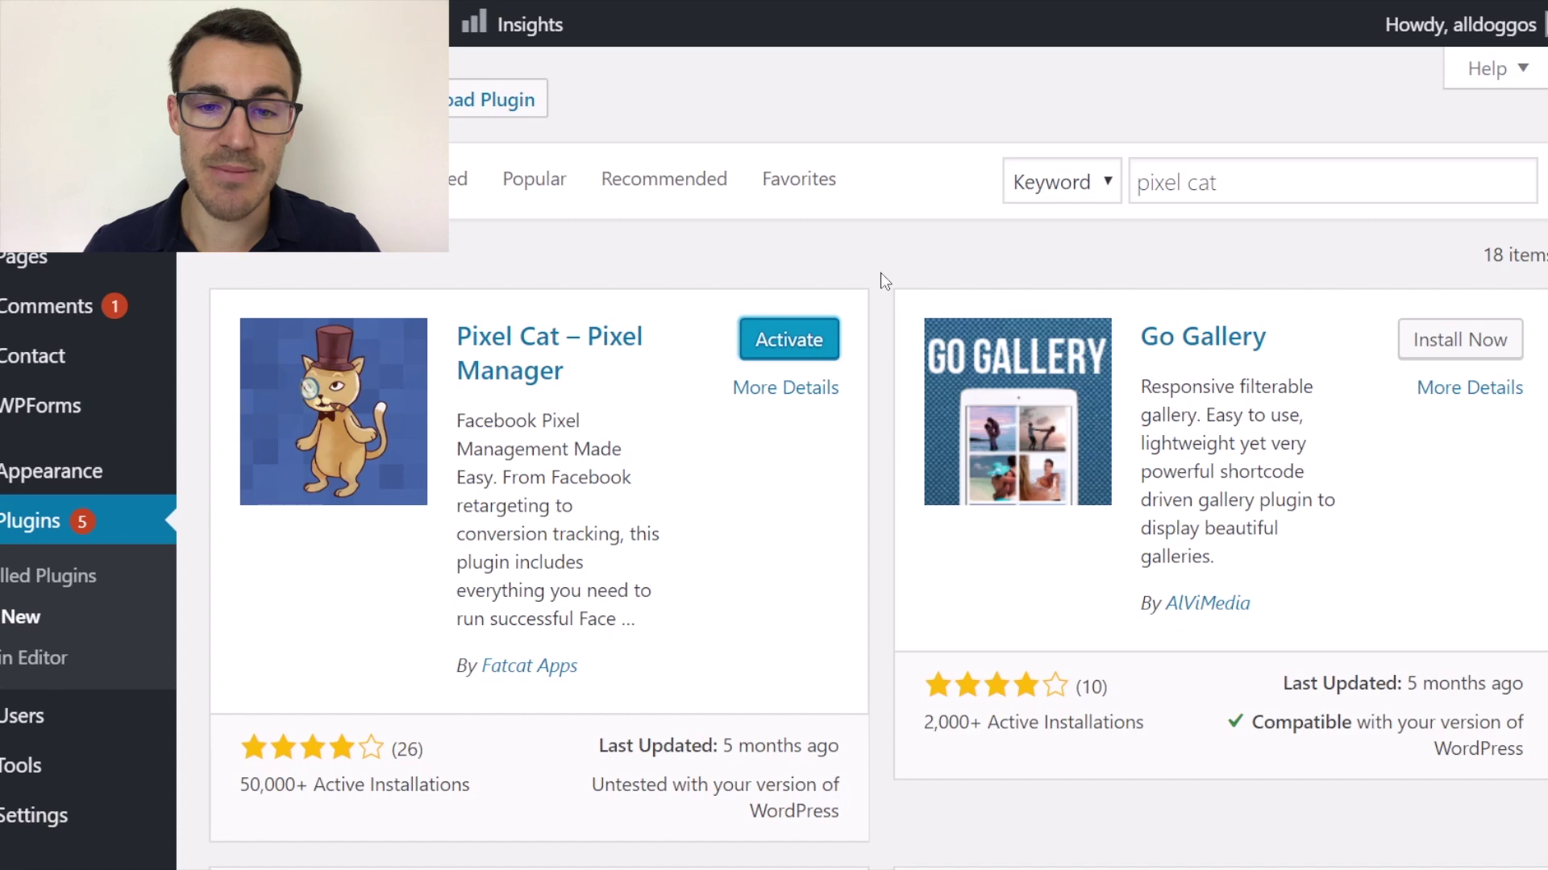
{"action": "scroll", "coordinate": [881, 272], "scroll_direction": "down", "scroll_amount": 6}
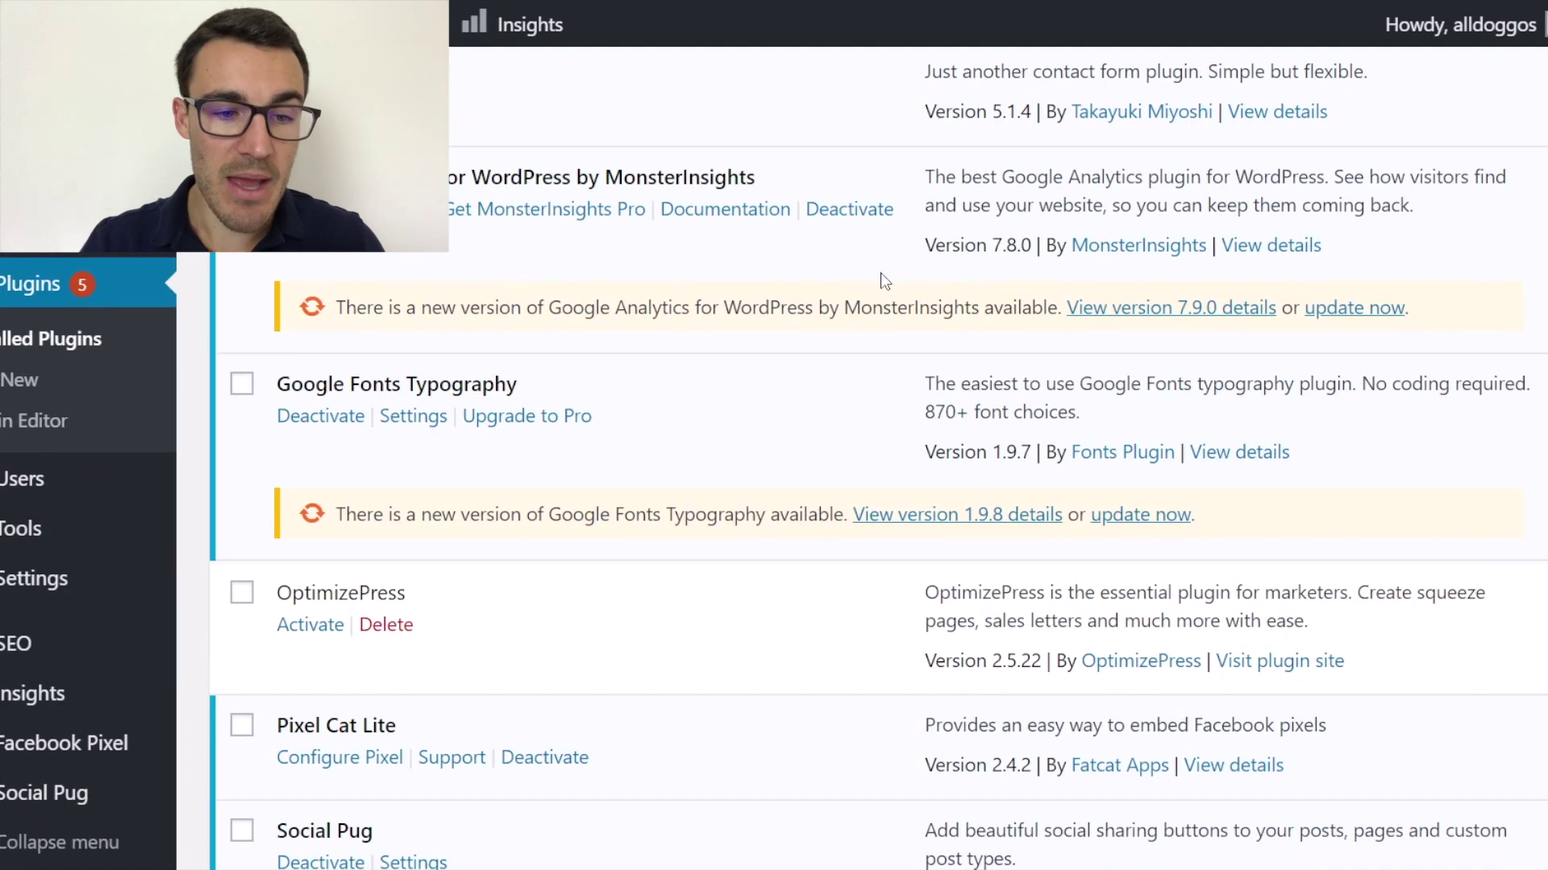
- Open the Pixel Cat Facebook Pixel settings and replace the Pixel ID with the copied one
{"action": "mouse_move", "coordinate": [118, 741]}
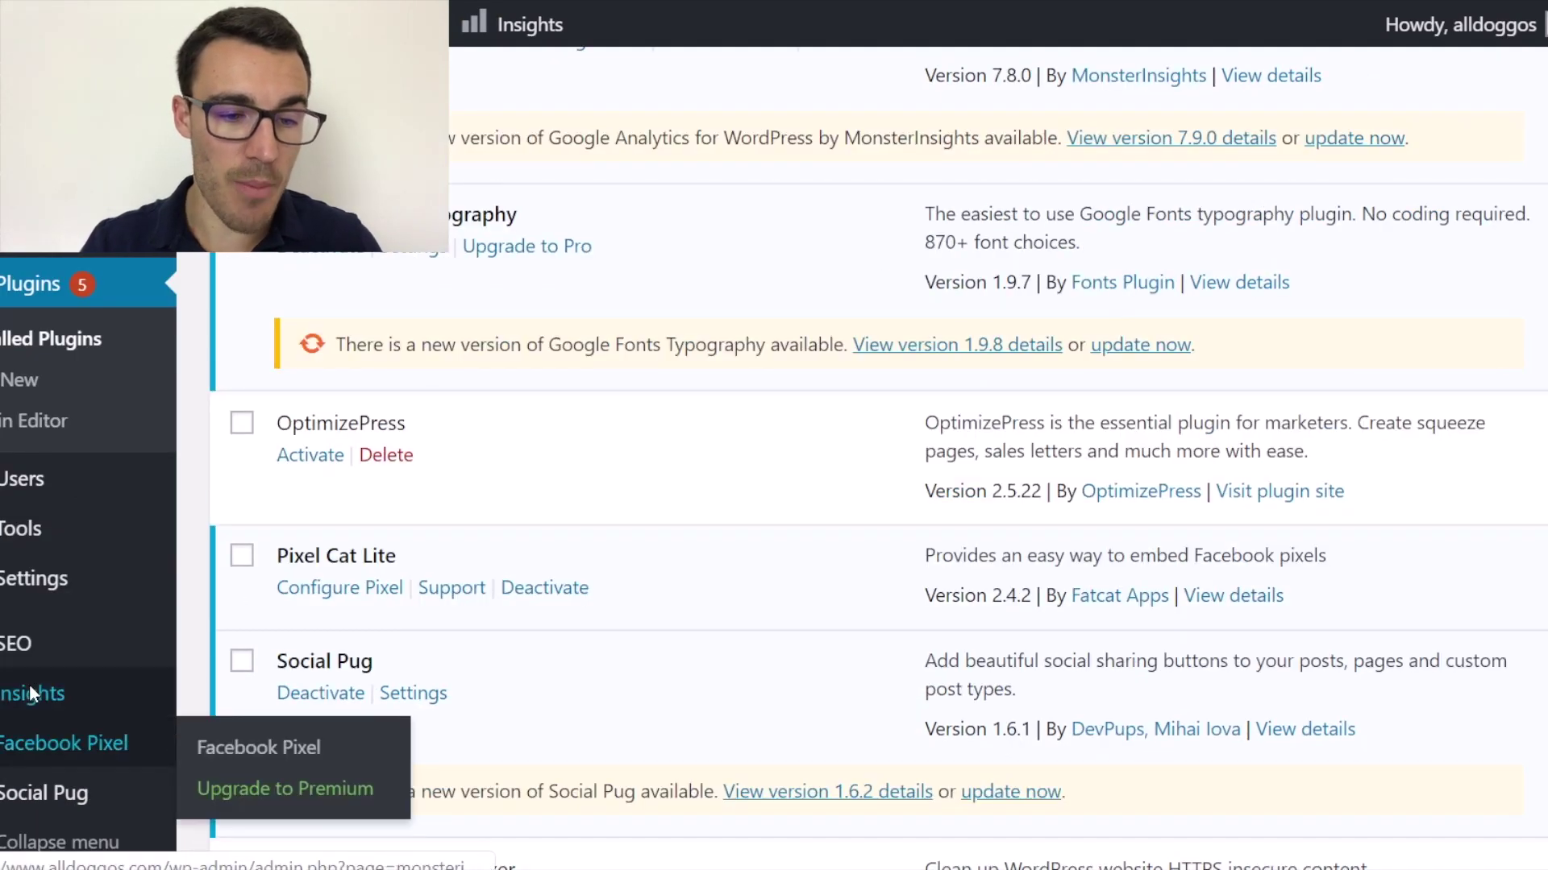
{"action": "left_click", "coordinate": [77, 743]}
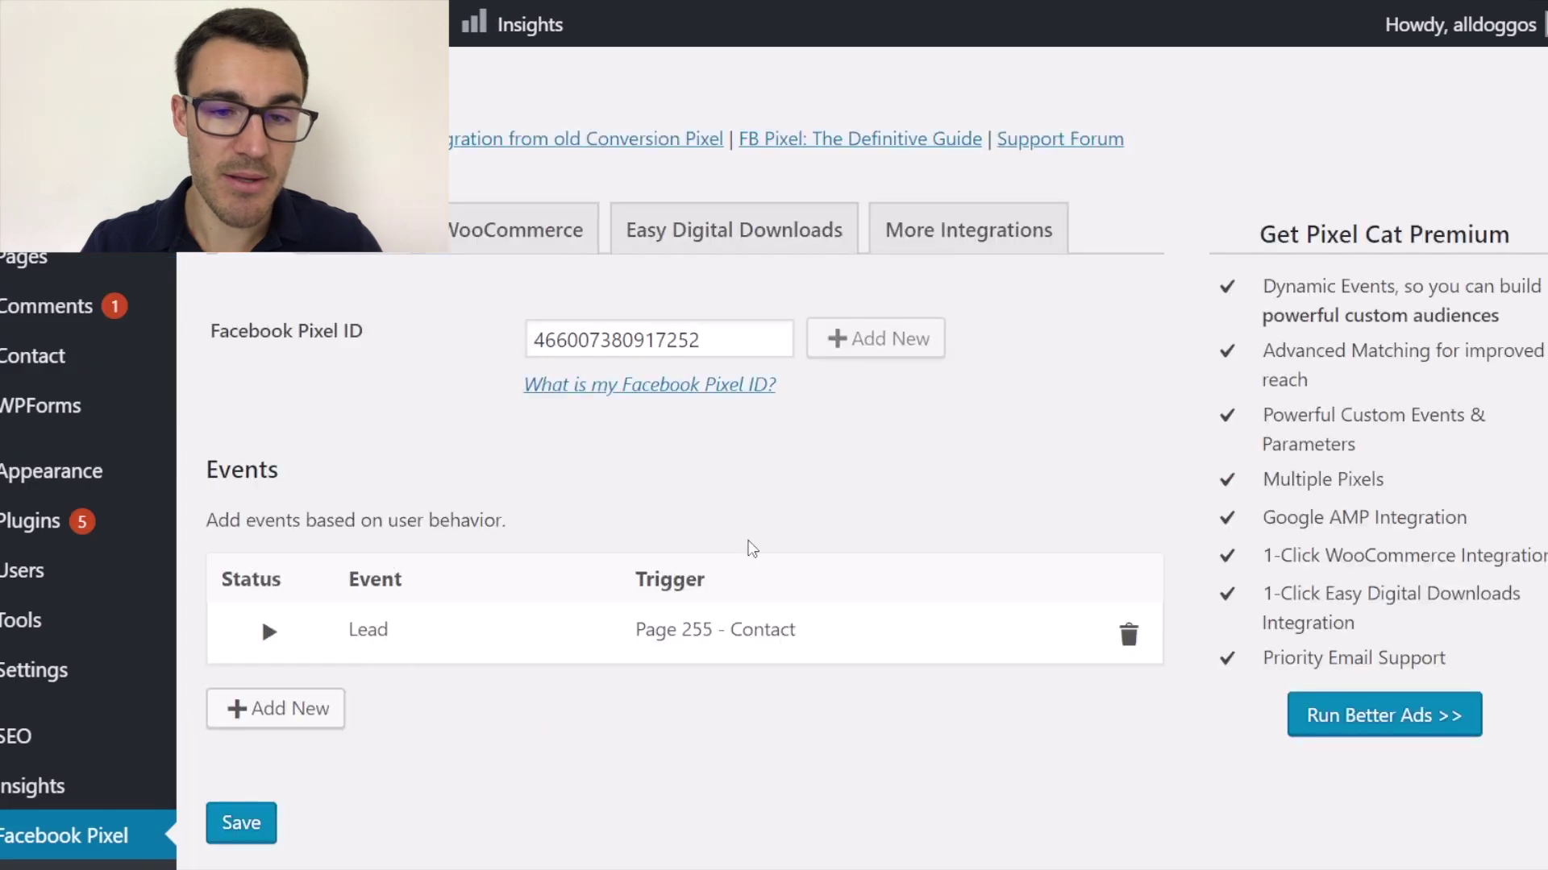
{"action": "left_click_drag", "start_coordinate": [714, 339], "coordinate": [502, 343]}
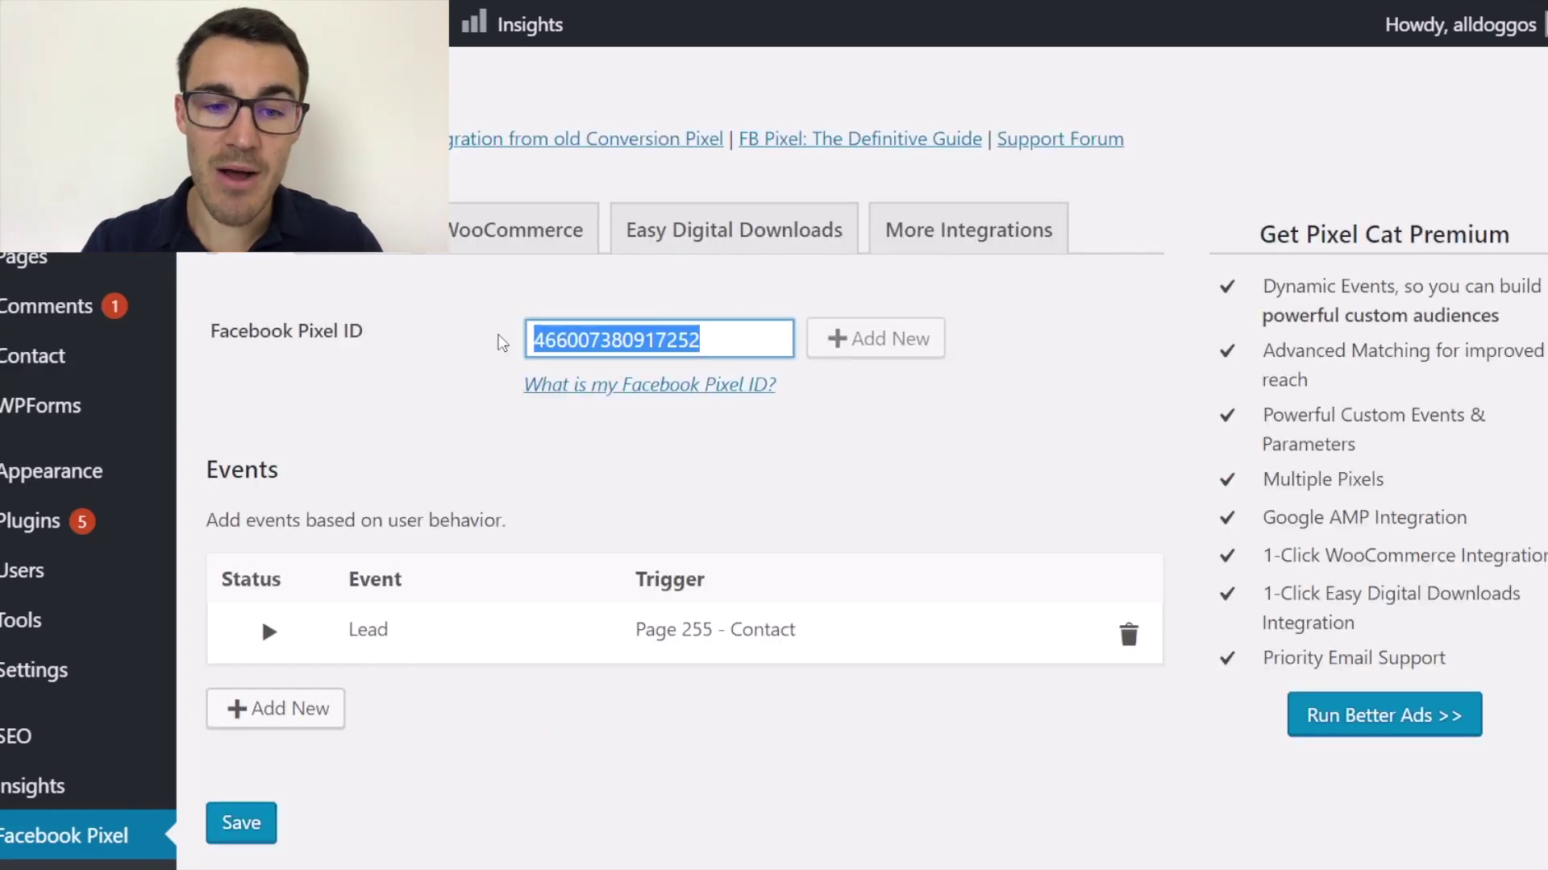
{"action": "left_click", "coordinate": [694, 337]}
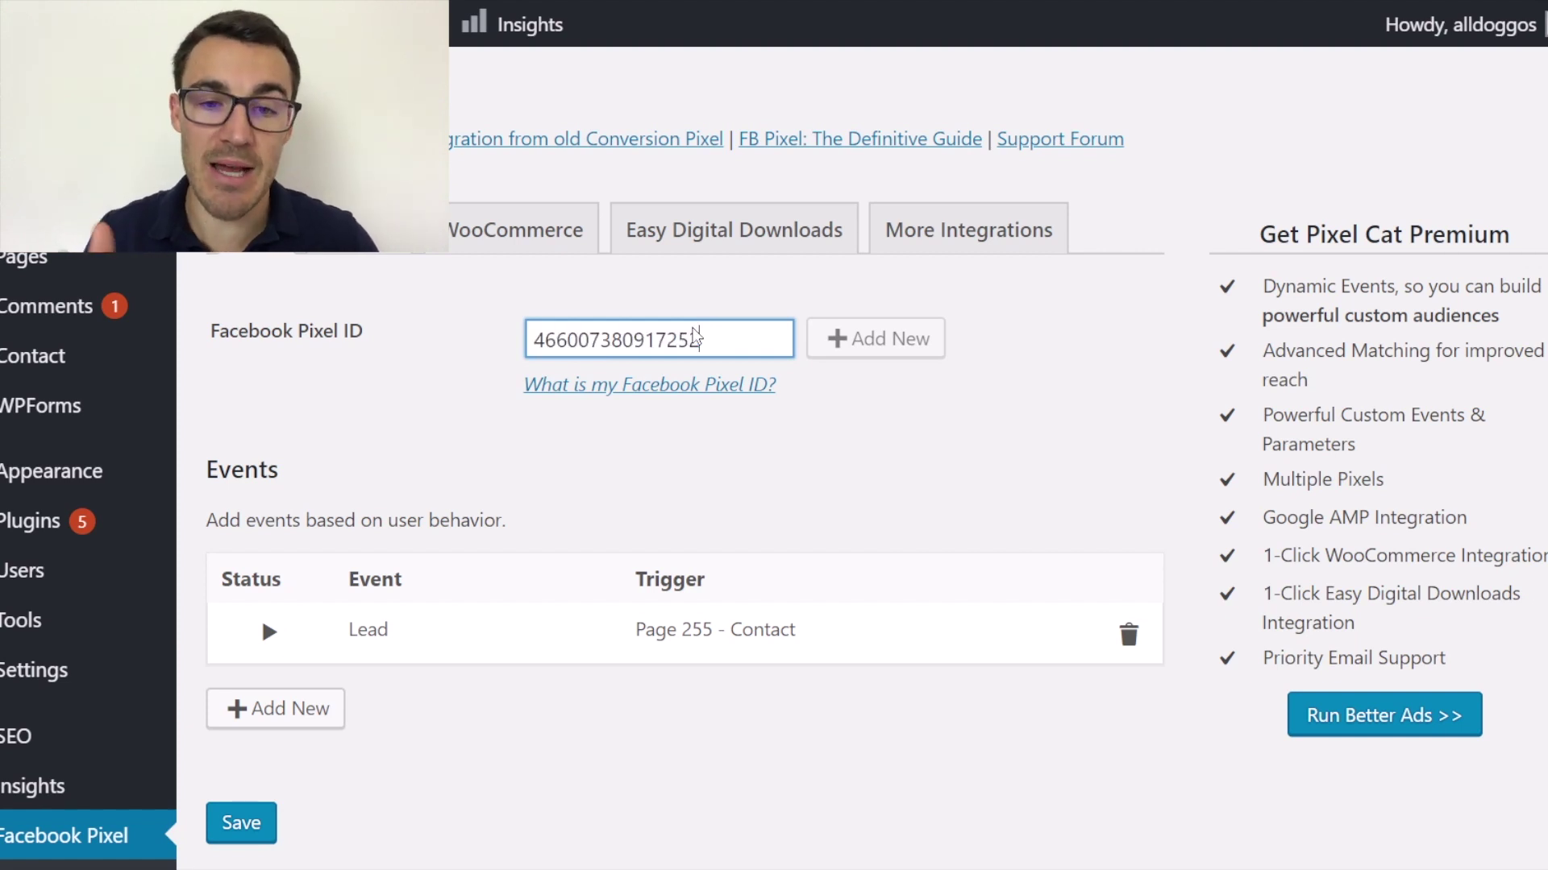
{"action": "left_click_drag", "start_coordinate": [708, 339], "coordinate": [491, 343]}
{"action": "key", "text": "ctrl+c"}
{"action": "key", "text": "BackSpace"}
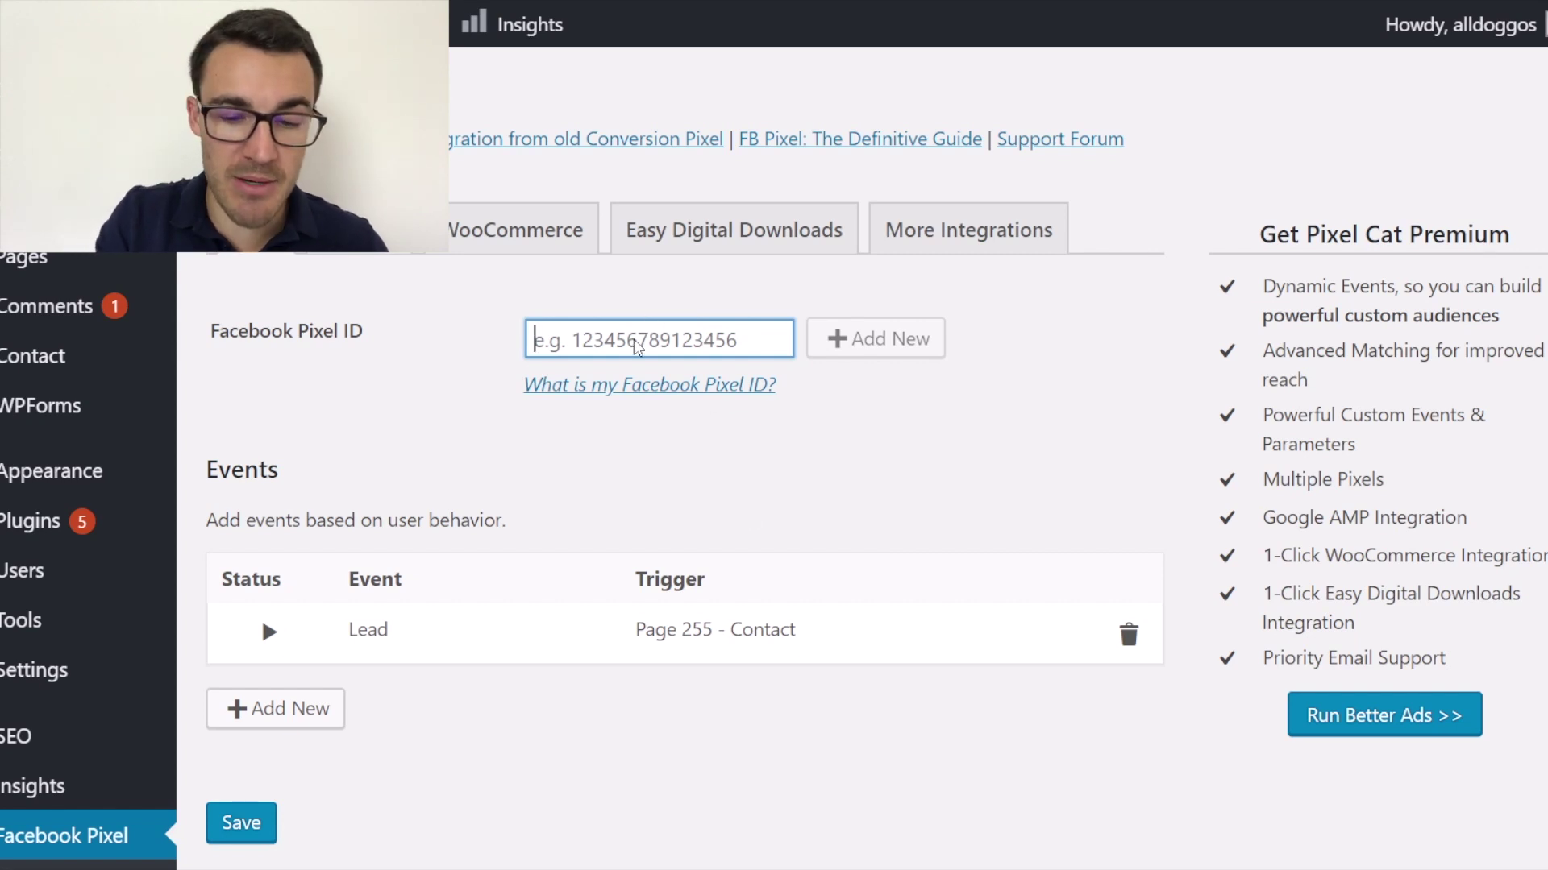
{"action": "key", "text": "ctrl+v"}
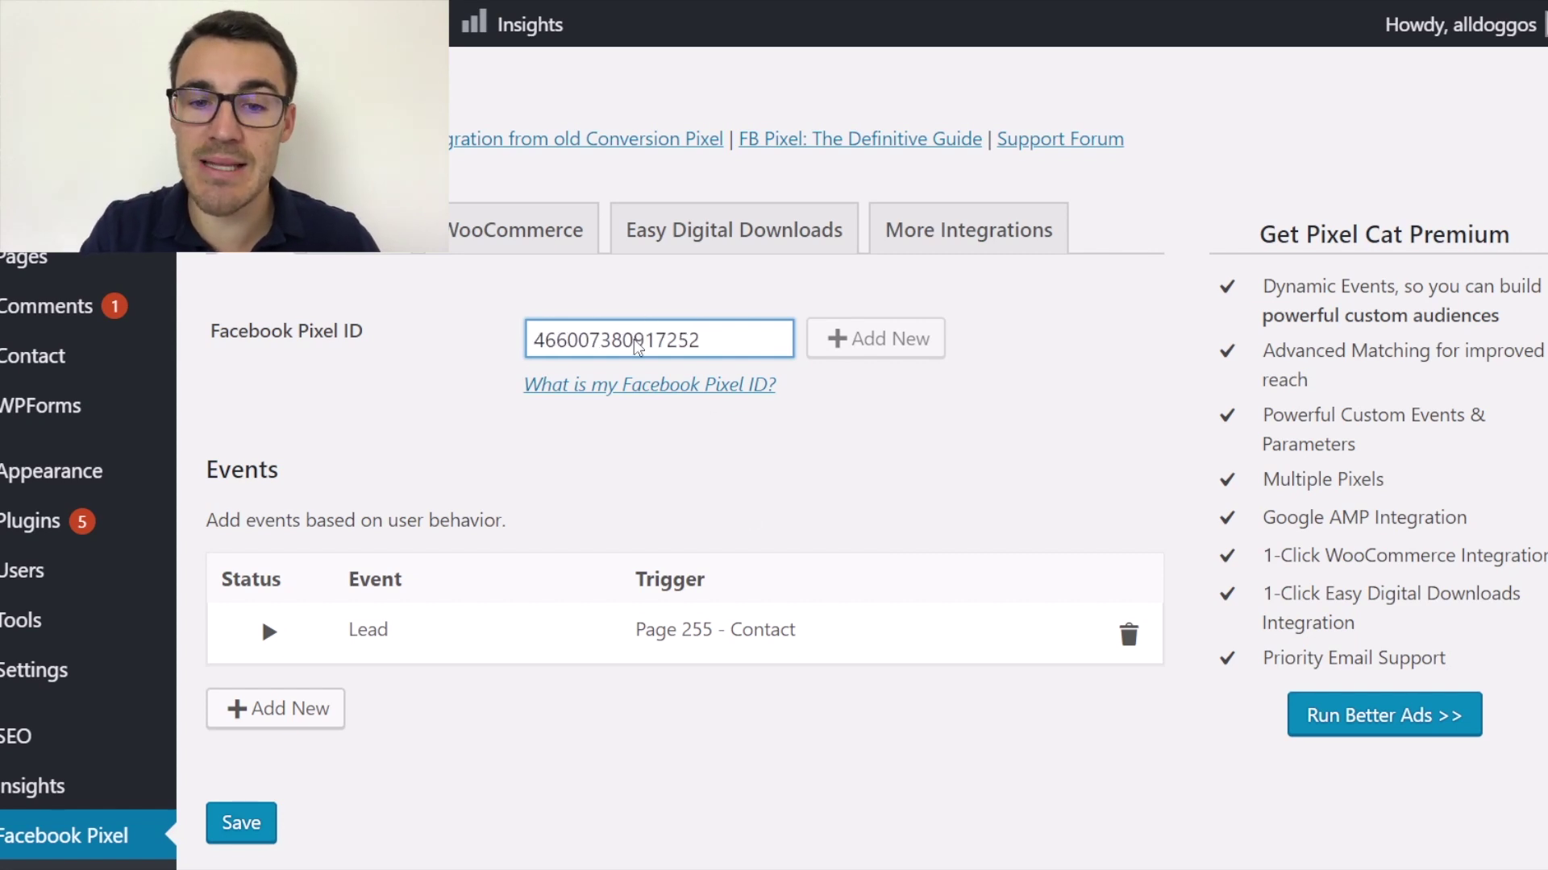
{"action": "left_click", "coordinate": [906, 337]}
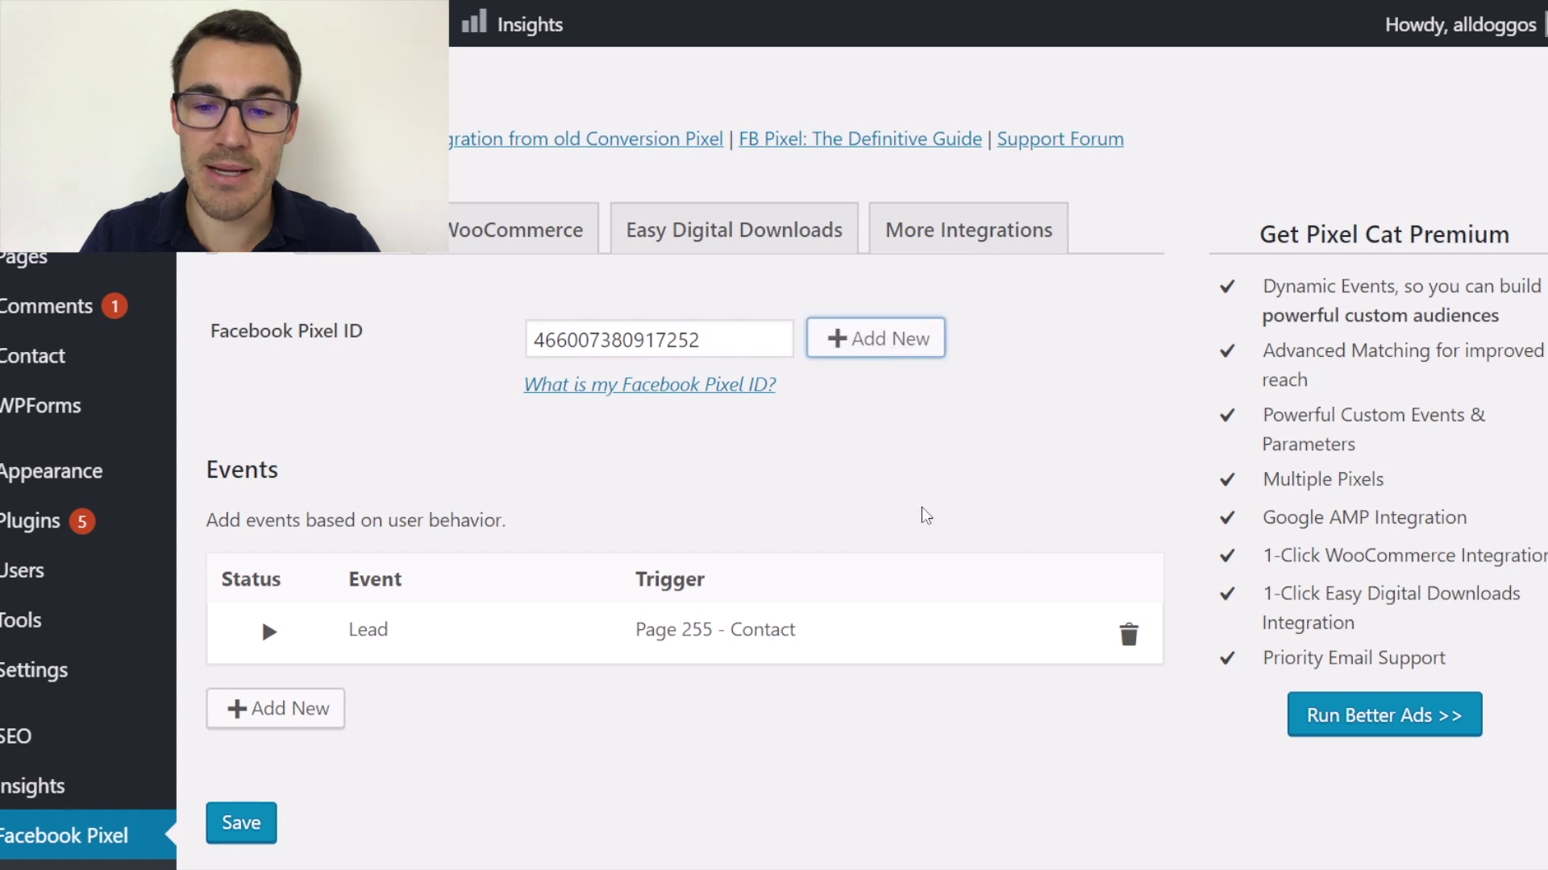
- Delete the existing Lead event and save the pixel settings
{"action": "left_click", "coordinate": [1128, 634]}
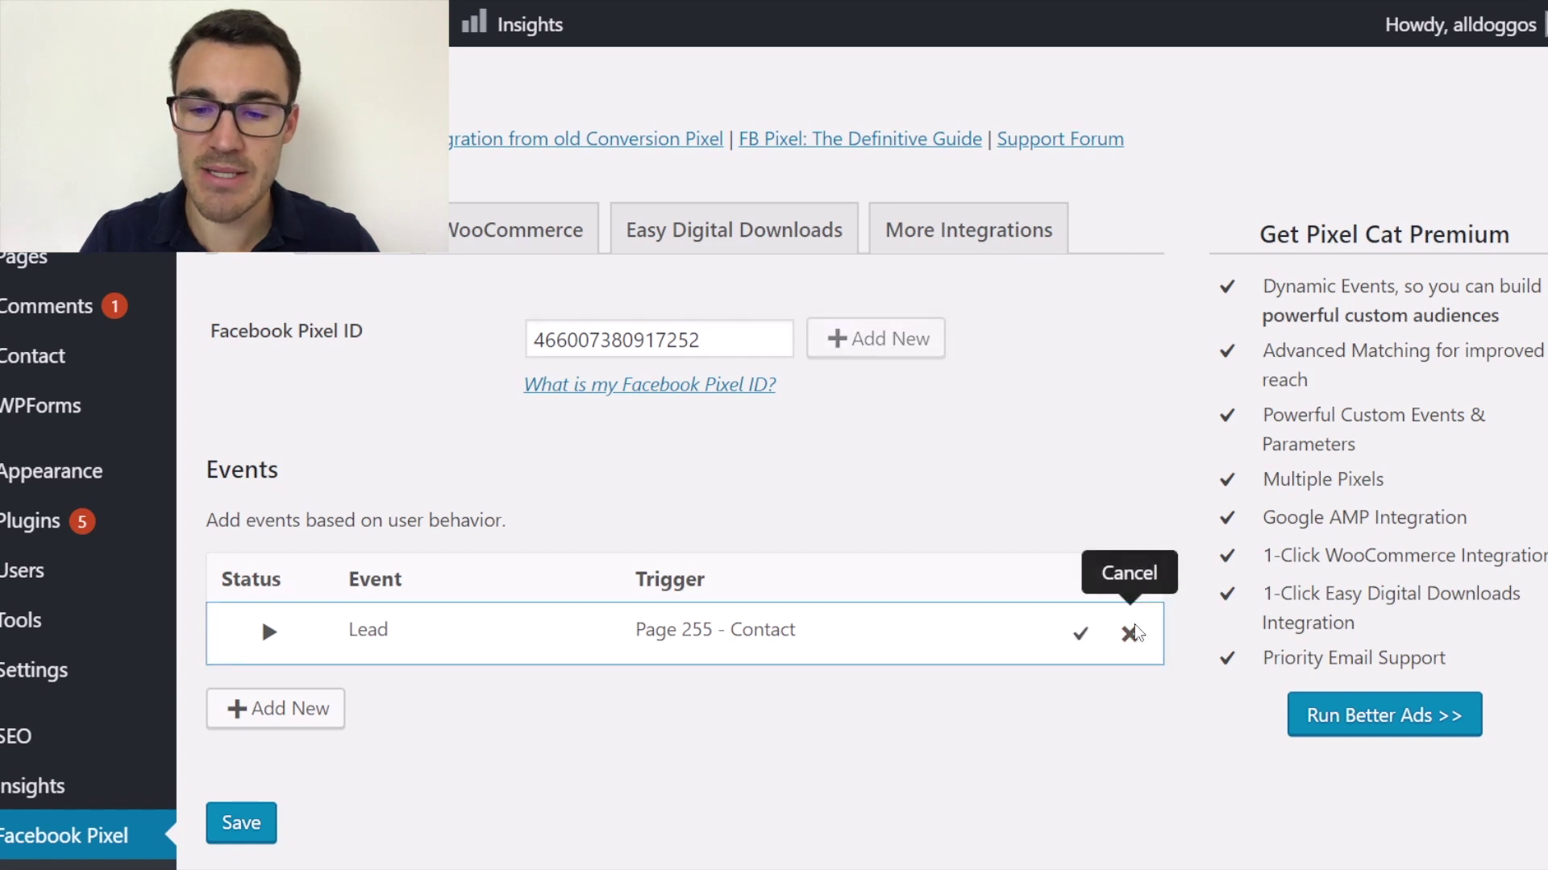
{"action": "left_click", "coordinate": [1080, 634]}
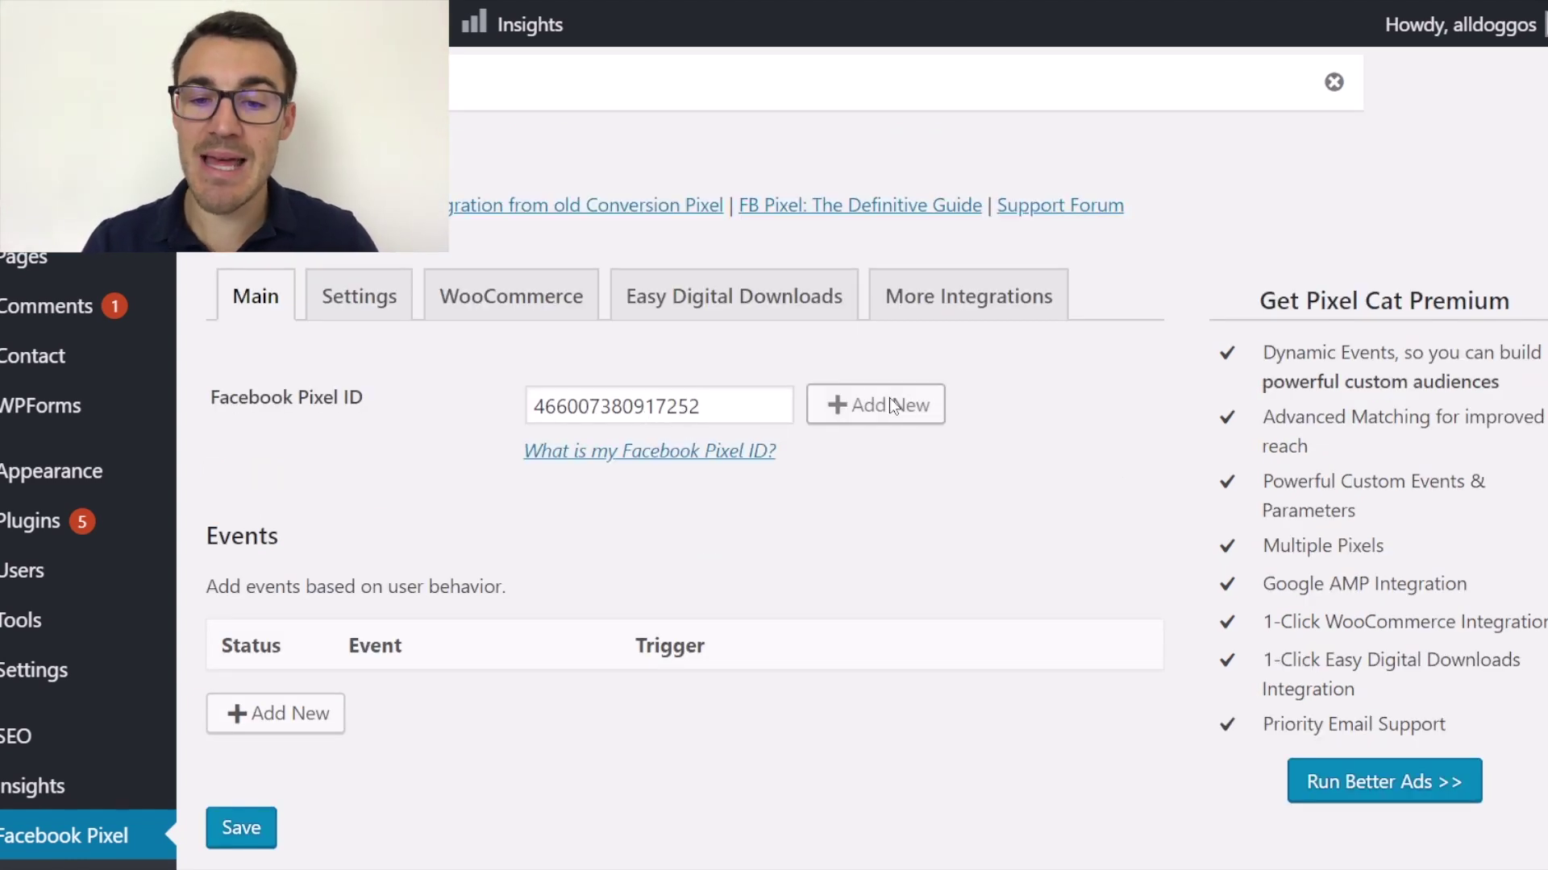
{"action": "left_click", "coordinate": [234, 830]}
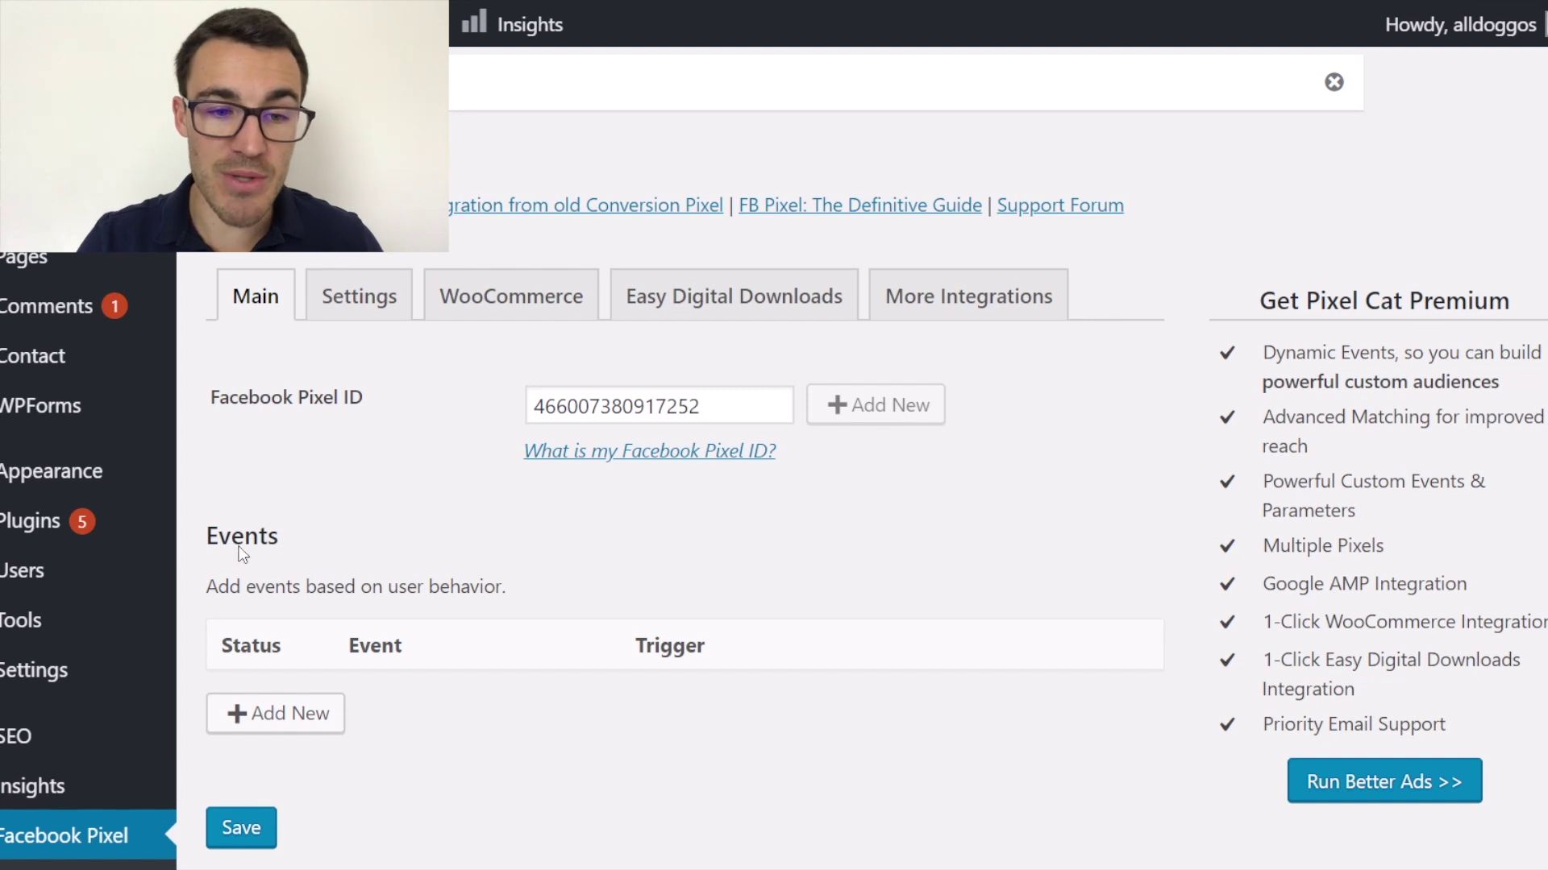
- Add a new event with the Page Visit trigger and the Lead event
{"action": "left_click", "coordinate": [267, 735]}
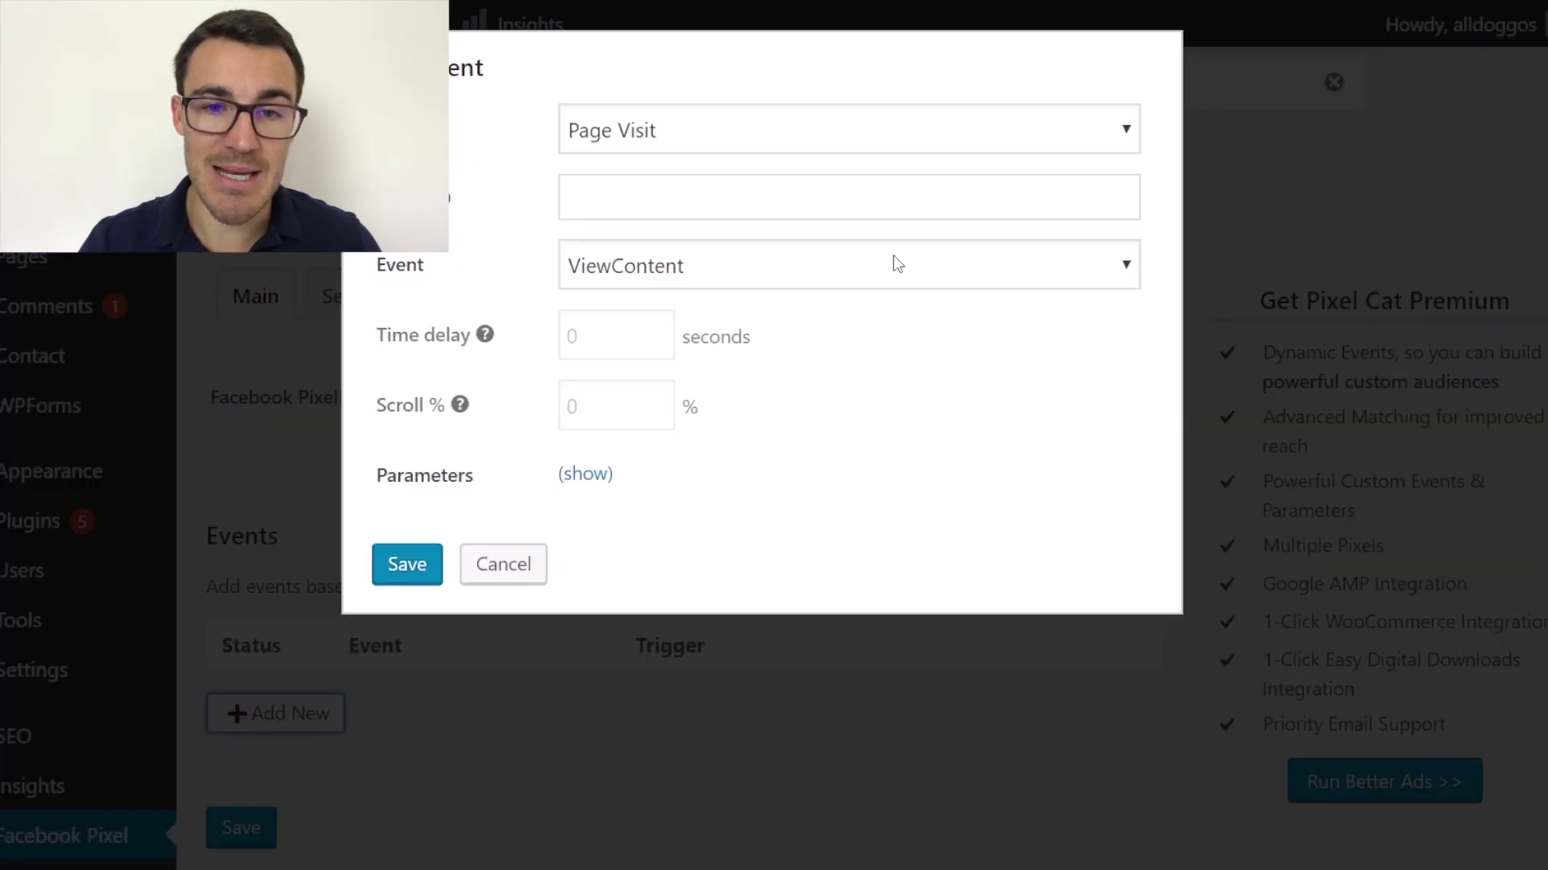
{"action": "left_click", "coordinate": [644, 143]}
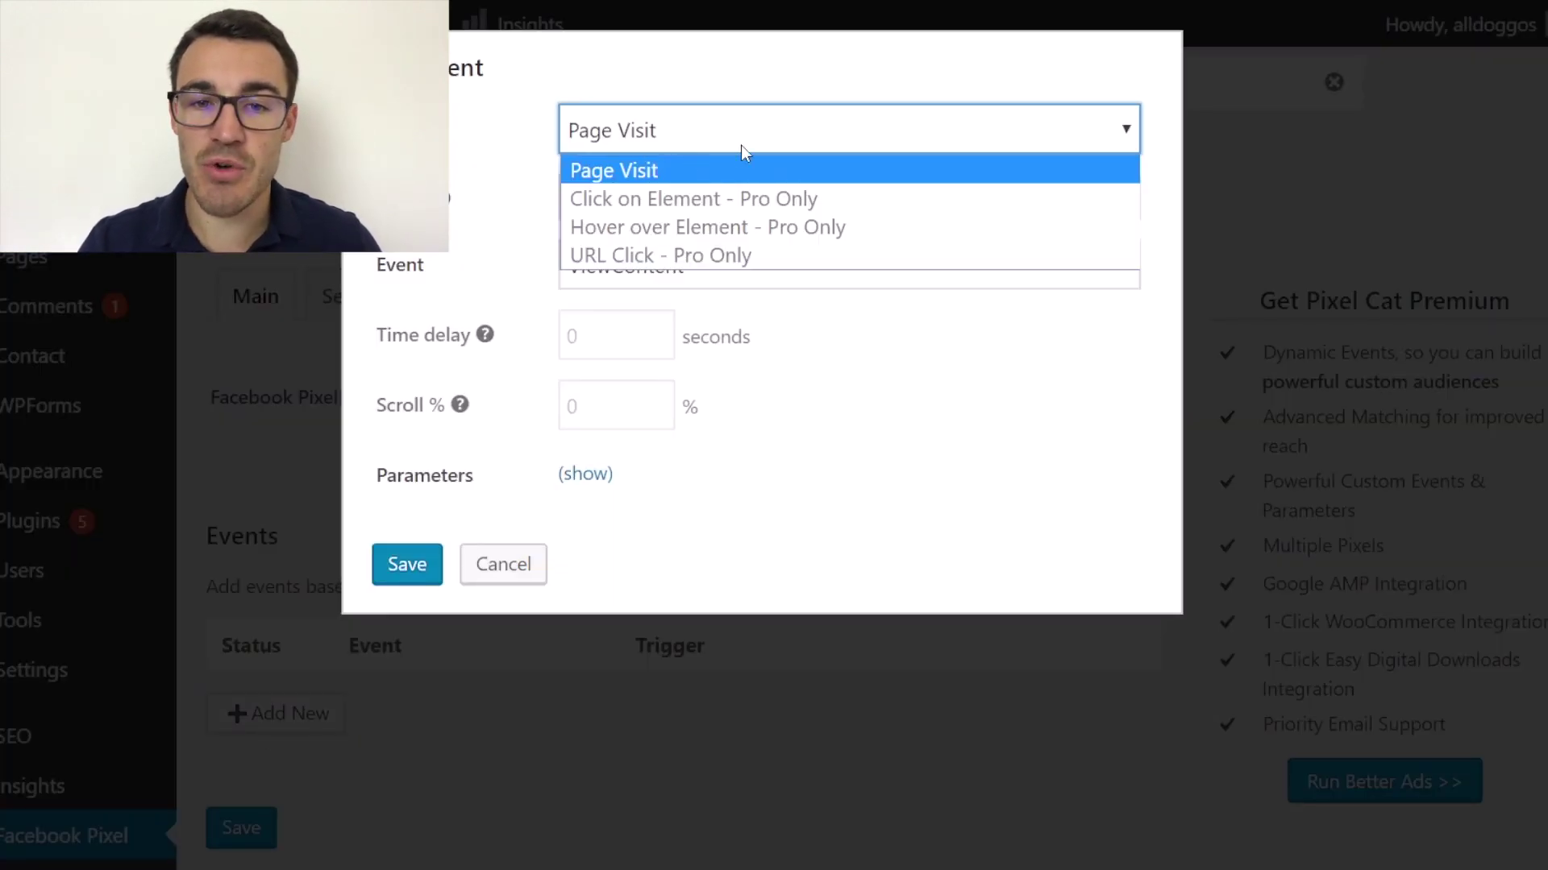
{"action": "left_click", "coordinate": [655, 171]}
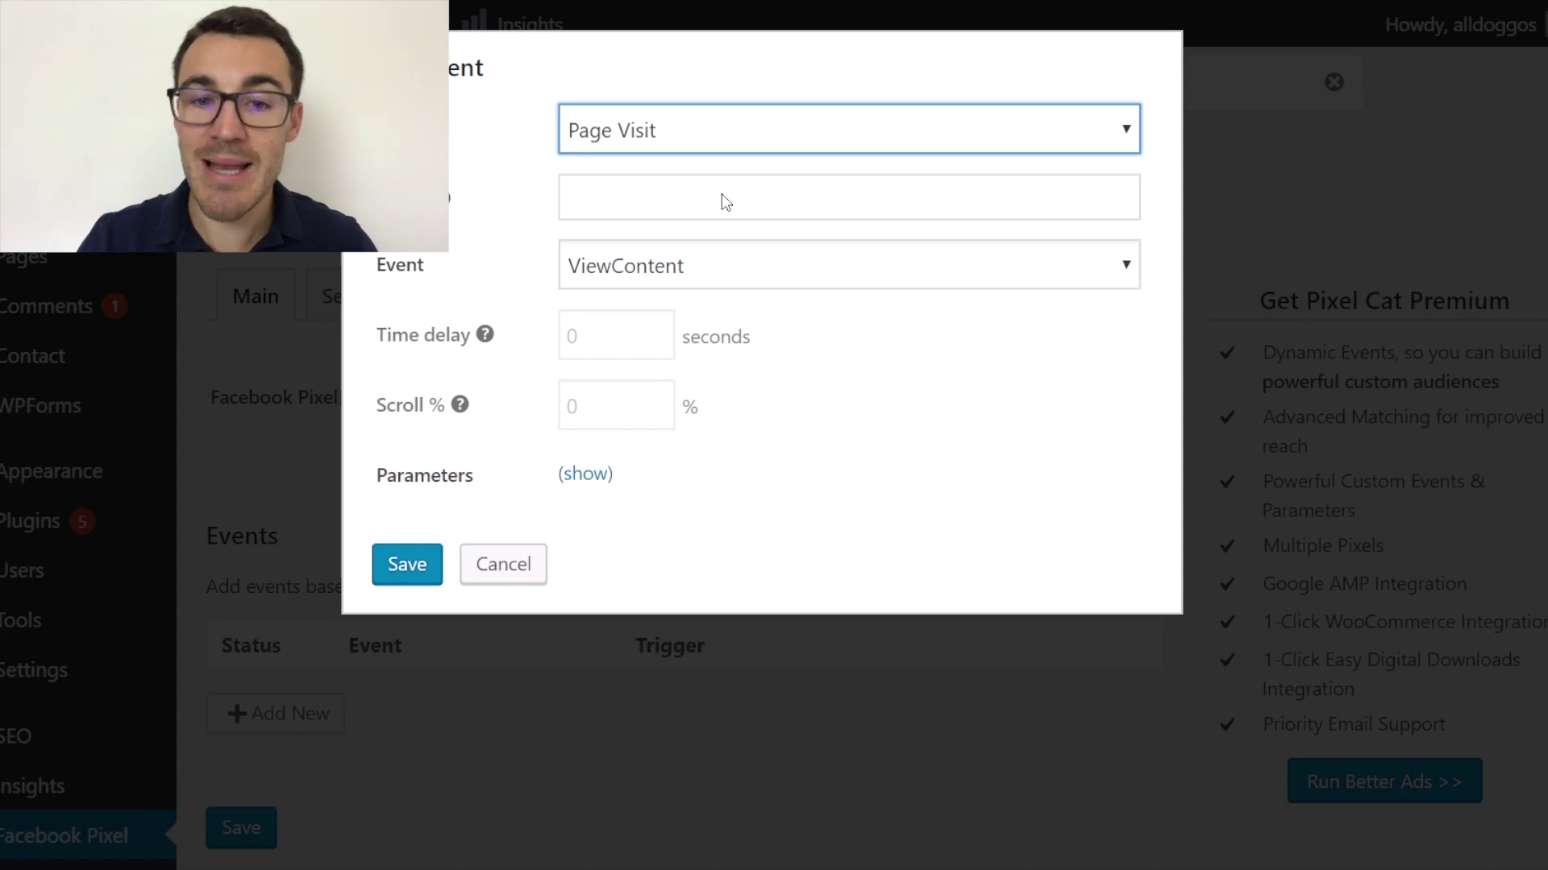
{"action": "left_click", "coordinate": [750, 268]}
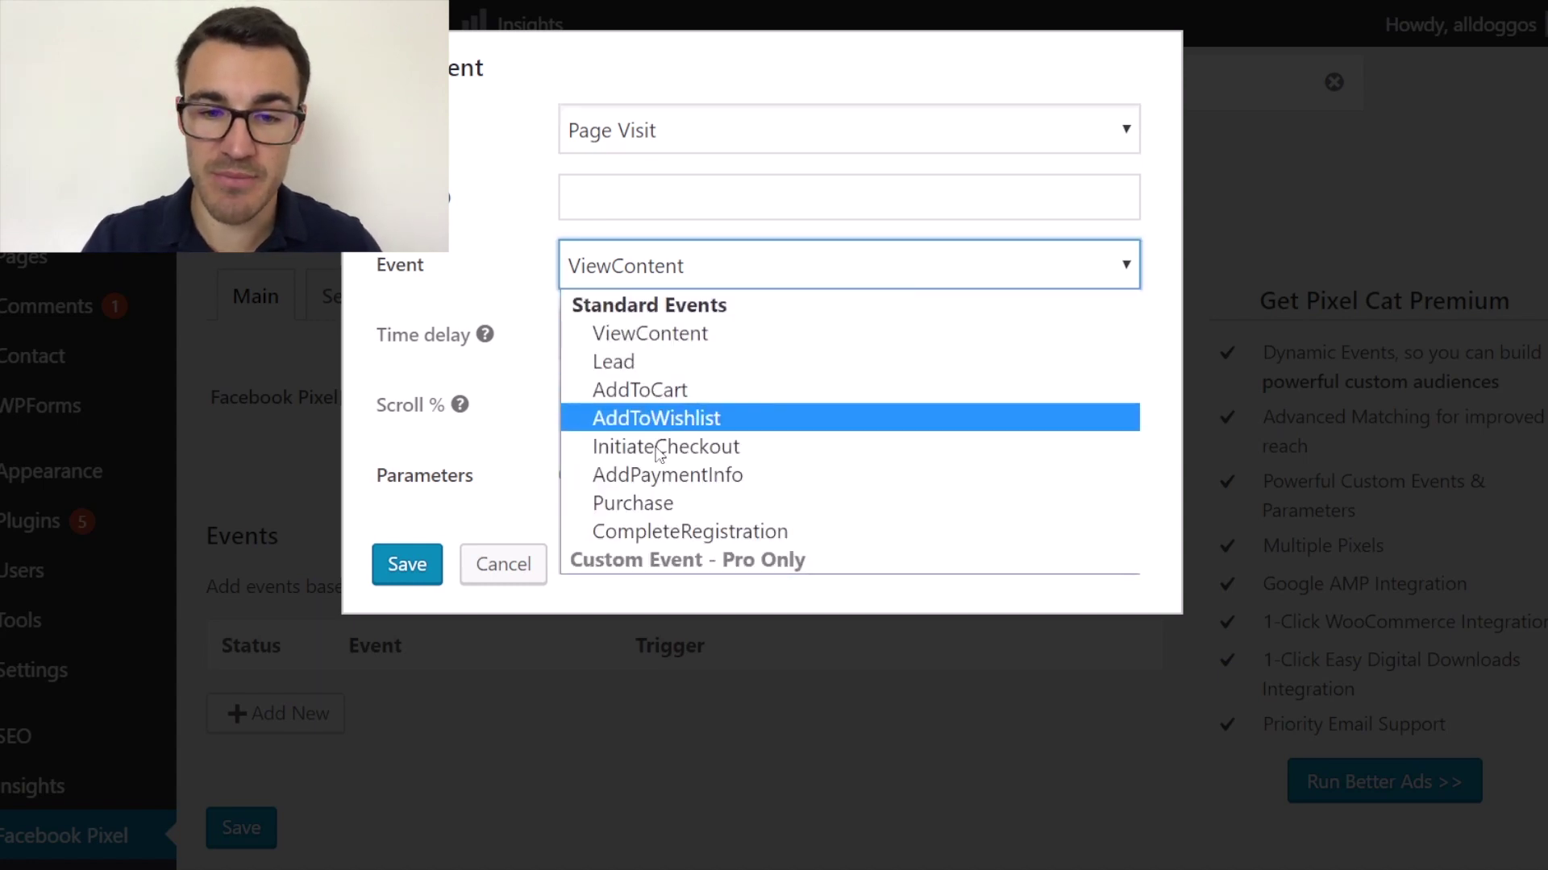
{"action": "left_click", "coordinate": [677, 364]}
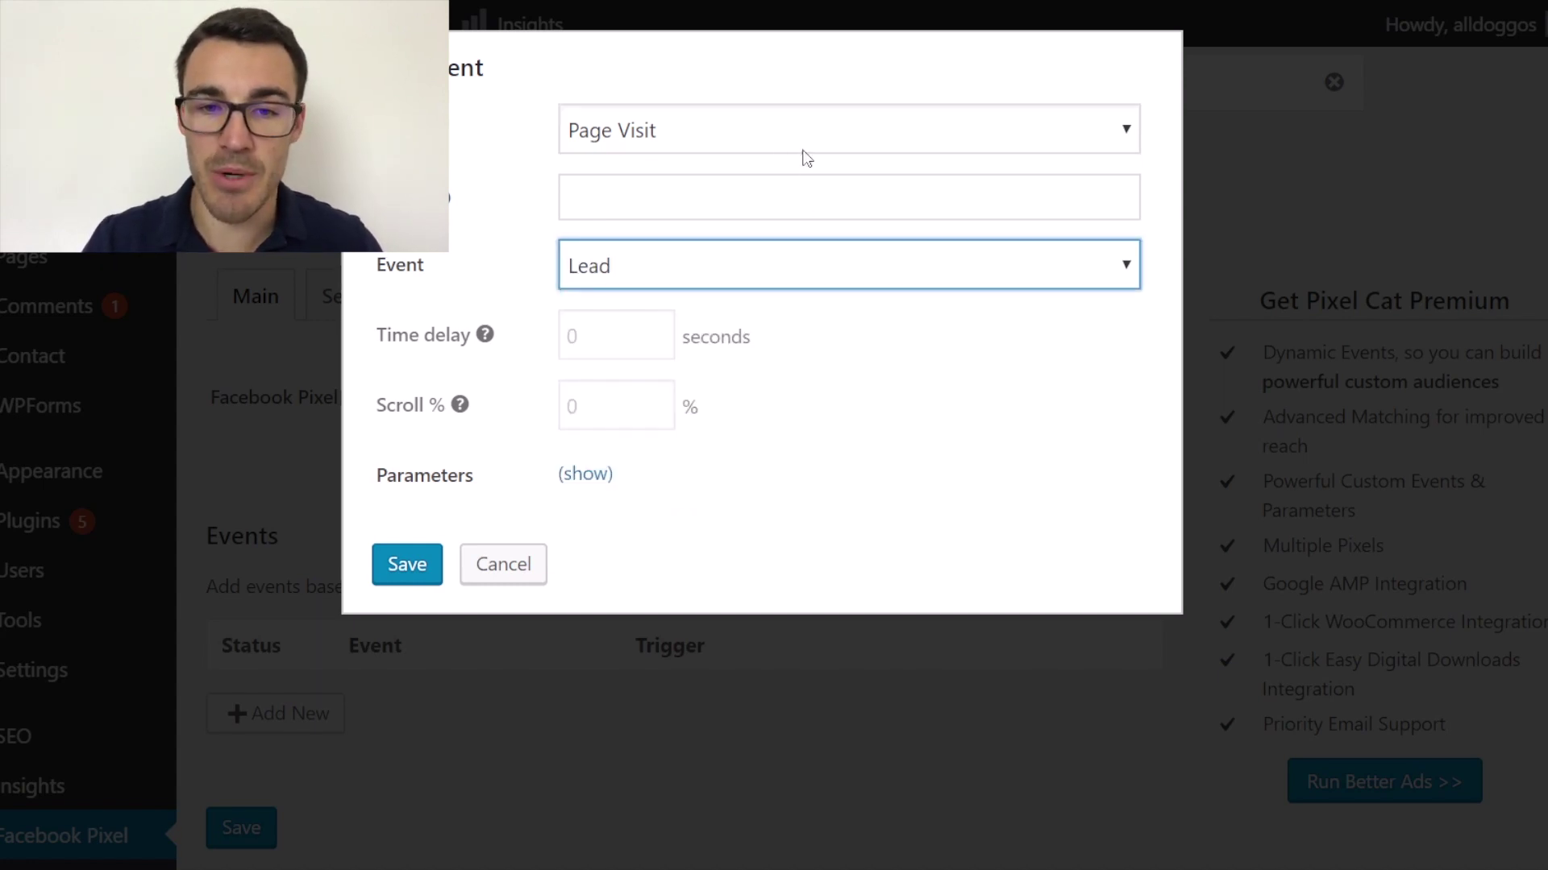
- Set the trigger page to Page 255 - Contact, keep Lead, and save the event
{"action": "key", "text": "Down"}
{"action": "left_click", "coordinate": [732, 197]}
{"action": "type", "text": "Conatct"}
{"action": "key", "text": "BackSpace"}
{"action": "key", "text": "BackSpace"}
{"action": "key", "text": "BackSpace"}
{"action": "key", "text": "BackSpace"}
{"action": "type", "text": "tact"}
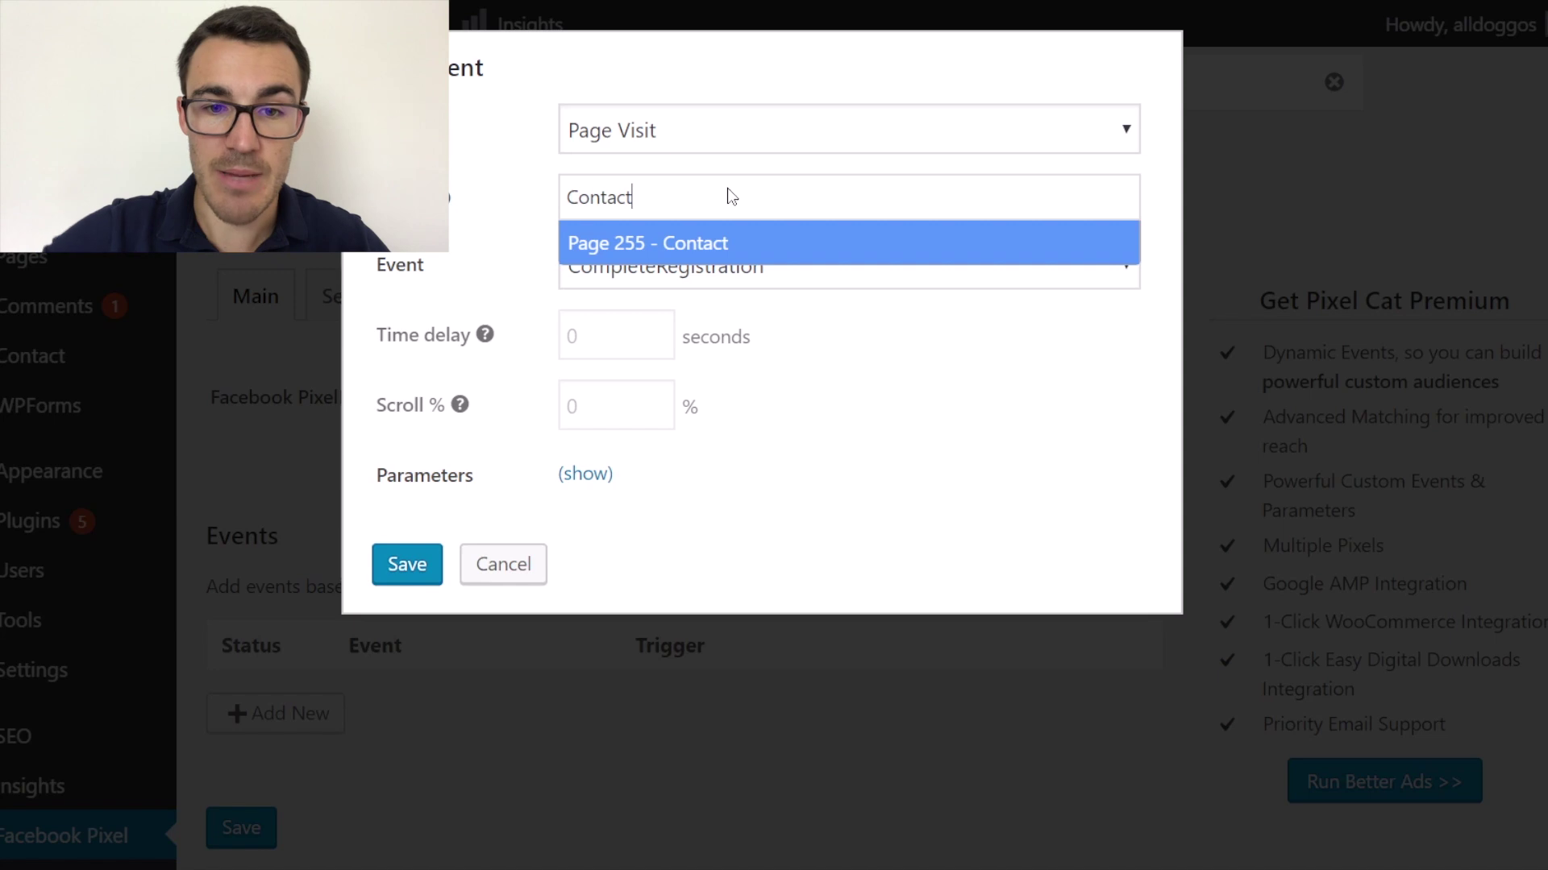
{"action": "left_click", "coordinate": [712, 242]}
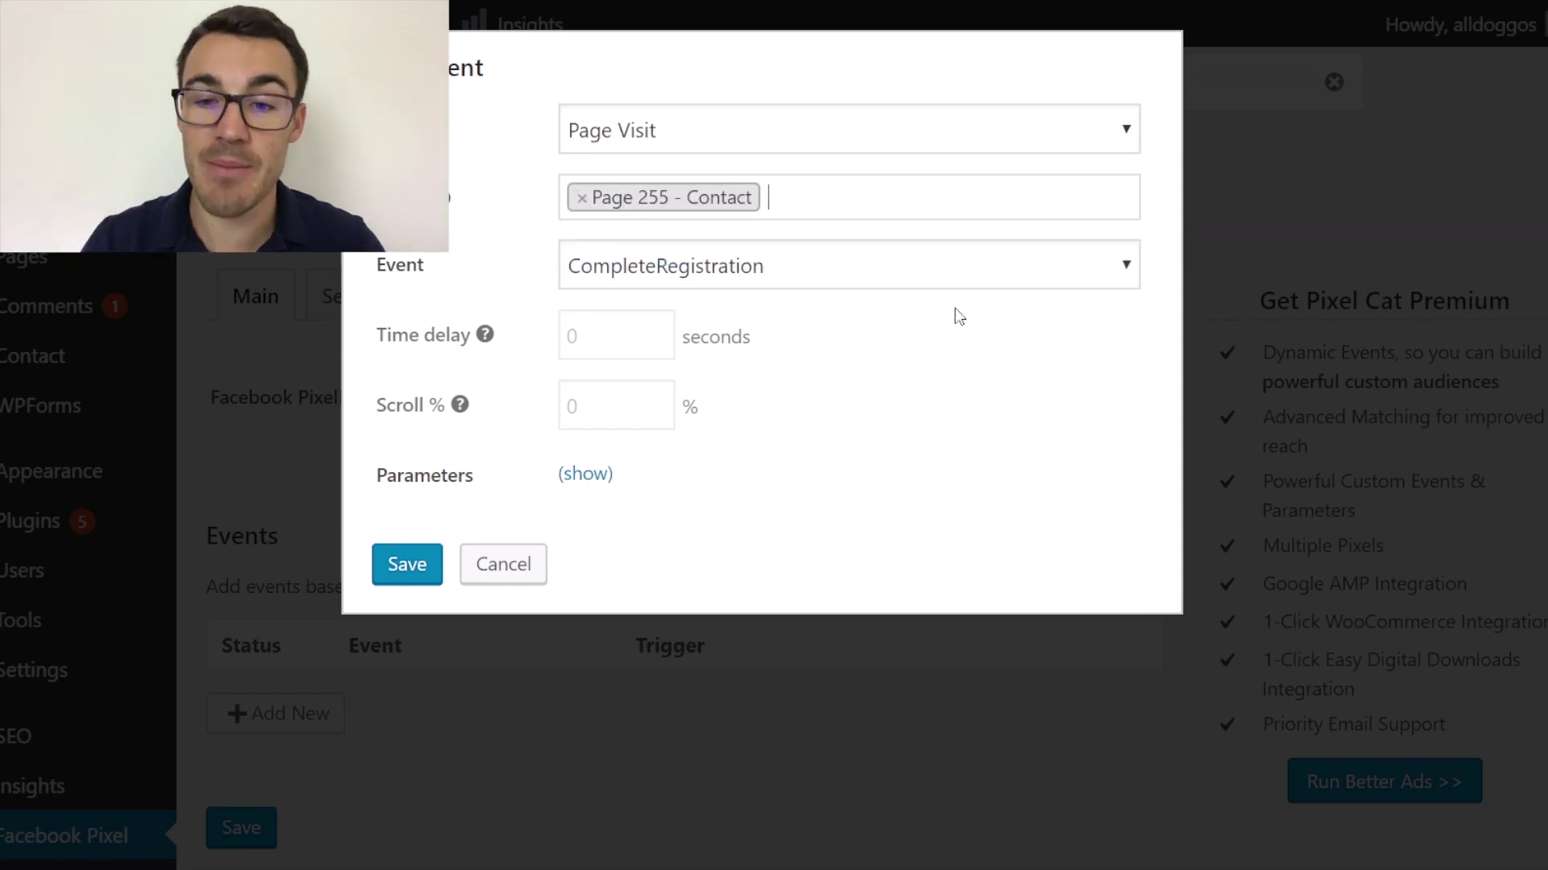
{"action": "left_click", "coordinate": [873, 260]}
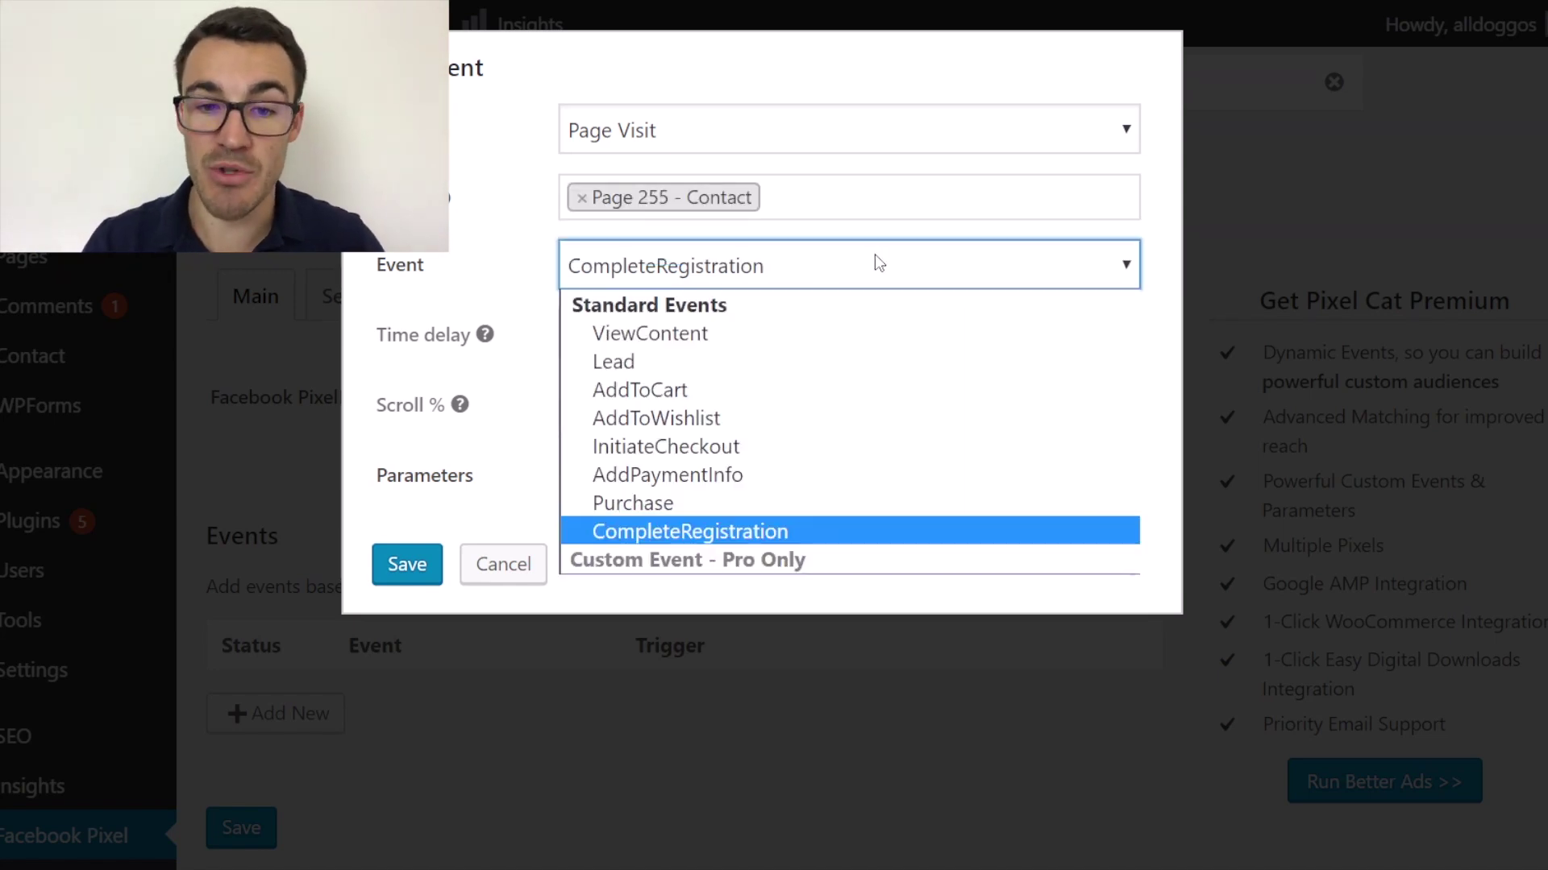
{"action": "left_click", "coordinate": [770, 362]}
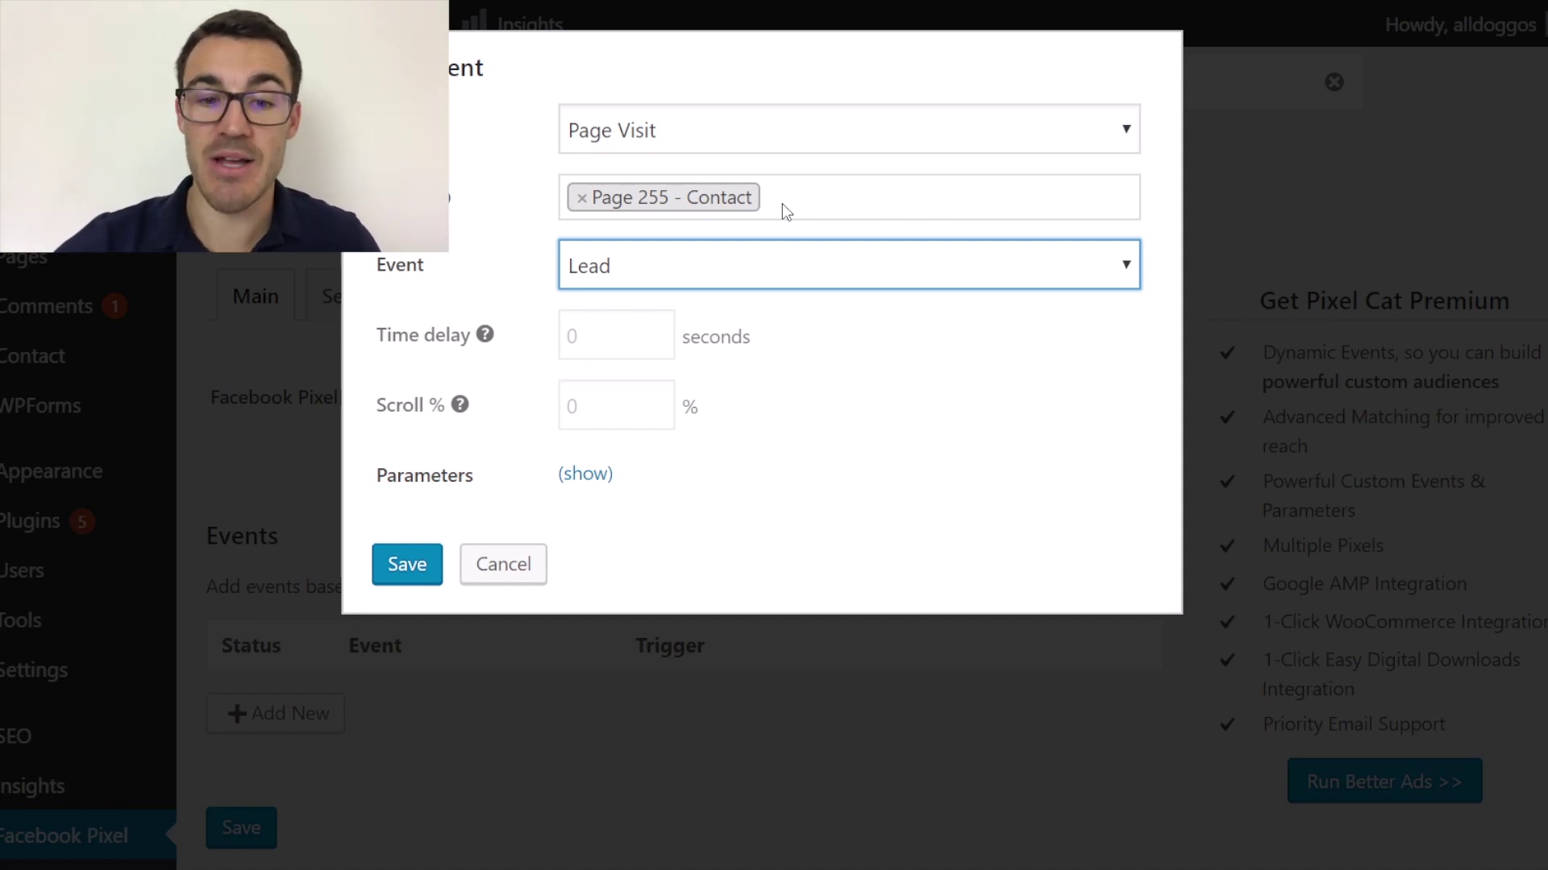
{"action": "left_click", "coordinate": [404, 561]}
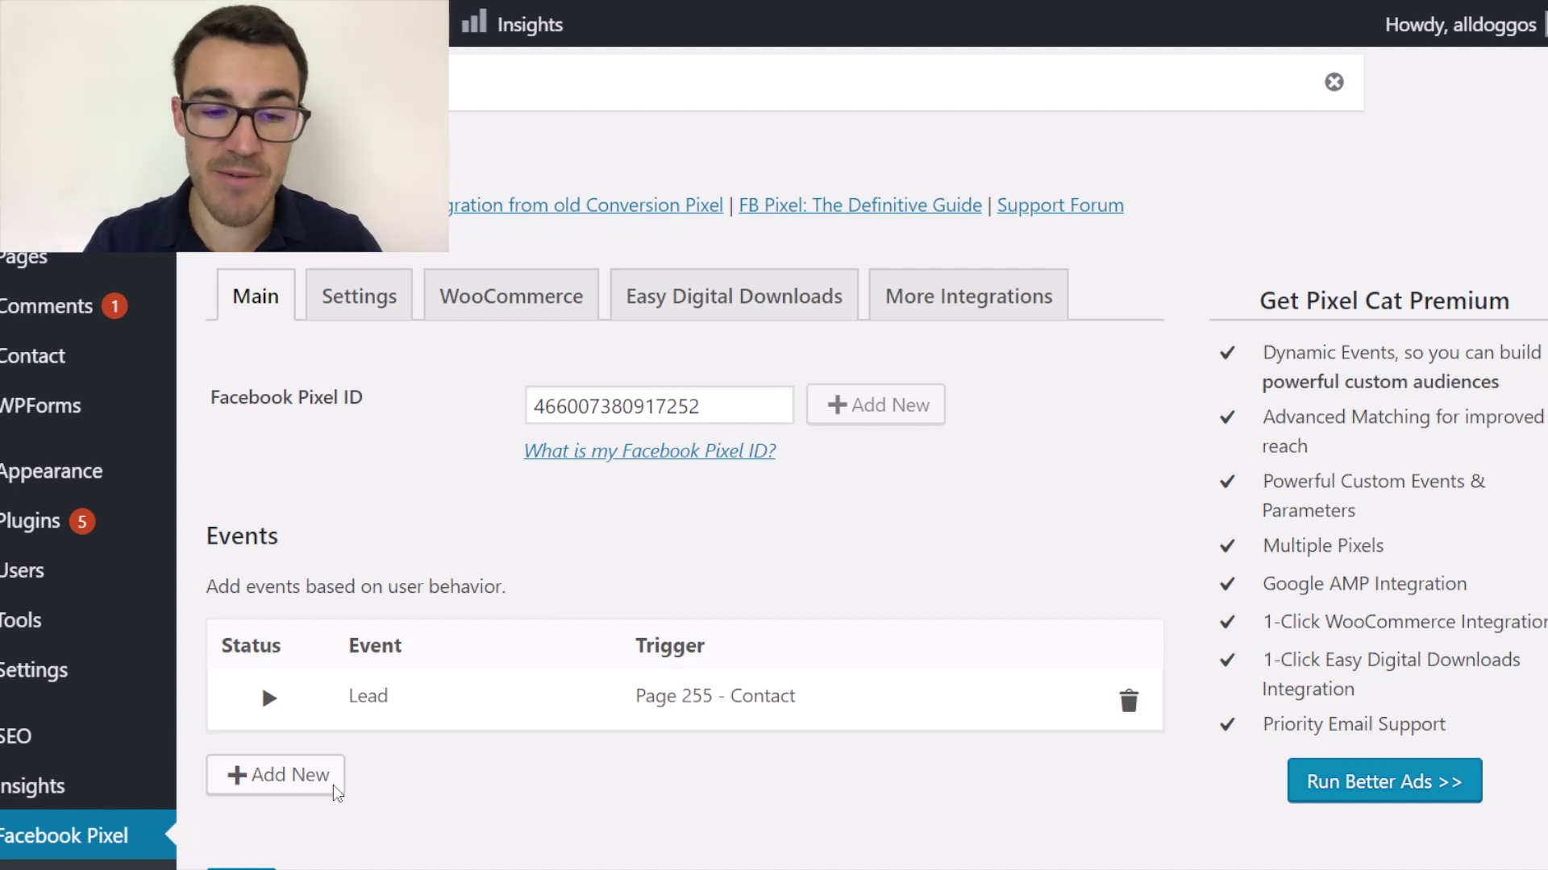
- Cancel an extra Add Event dialog unchanged, then type 'lldog' in a new browser tab
{"action": "left_click", "coordinate": [311, 776]}
{"action": "left_click", "coordinate": [727, 278]}
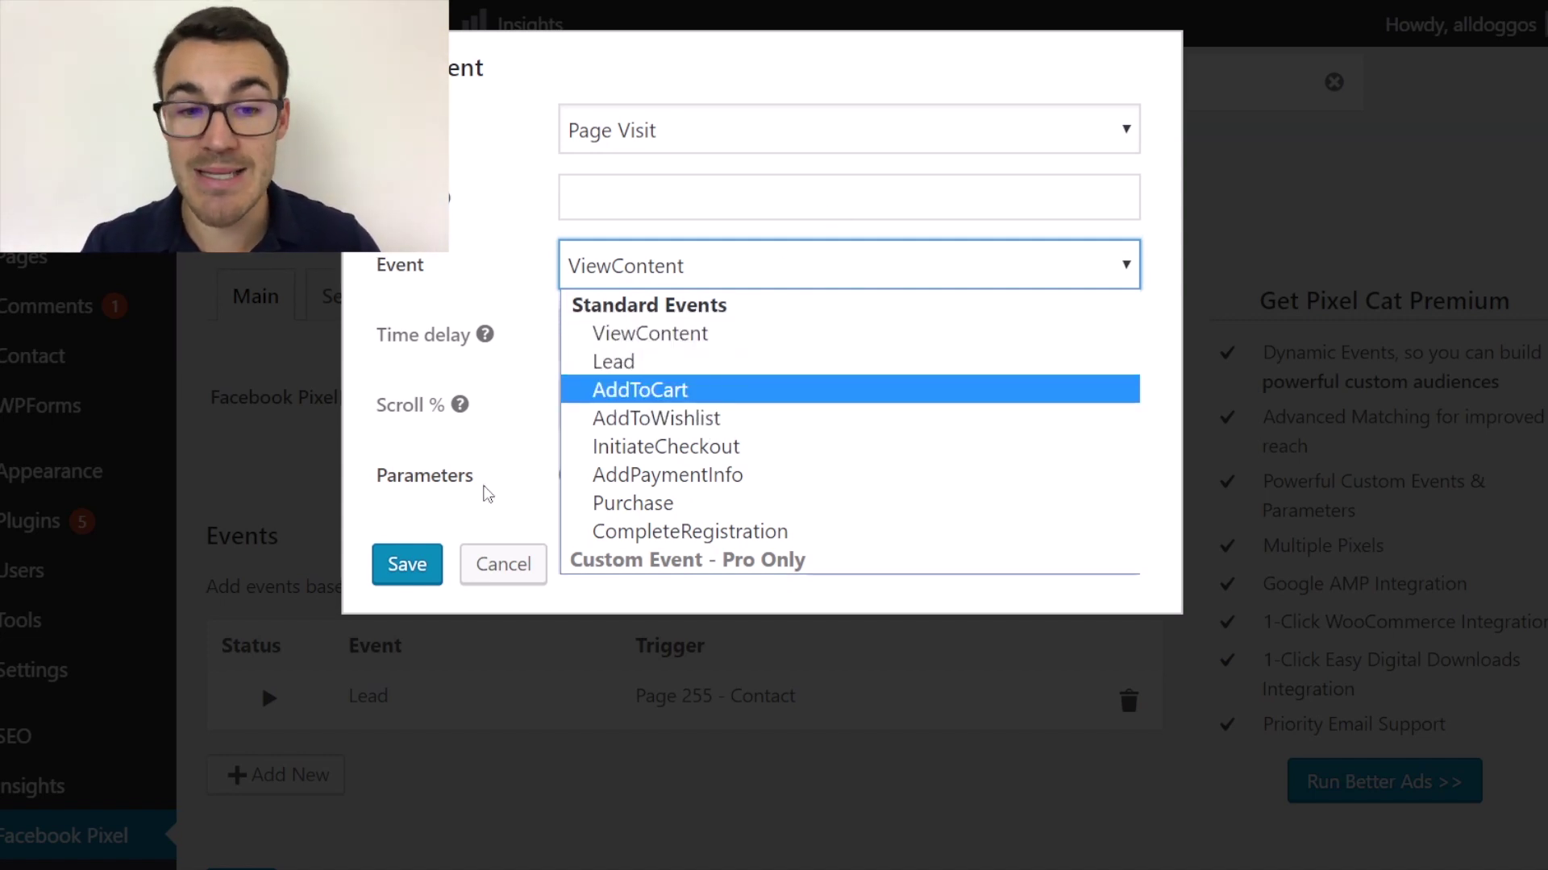
{"action": "left_click", "coordinate": [390, 564]}
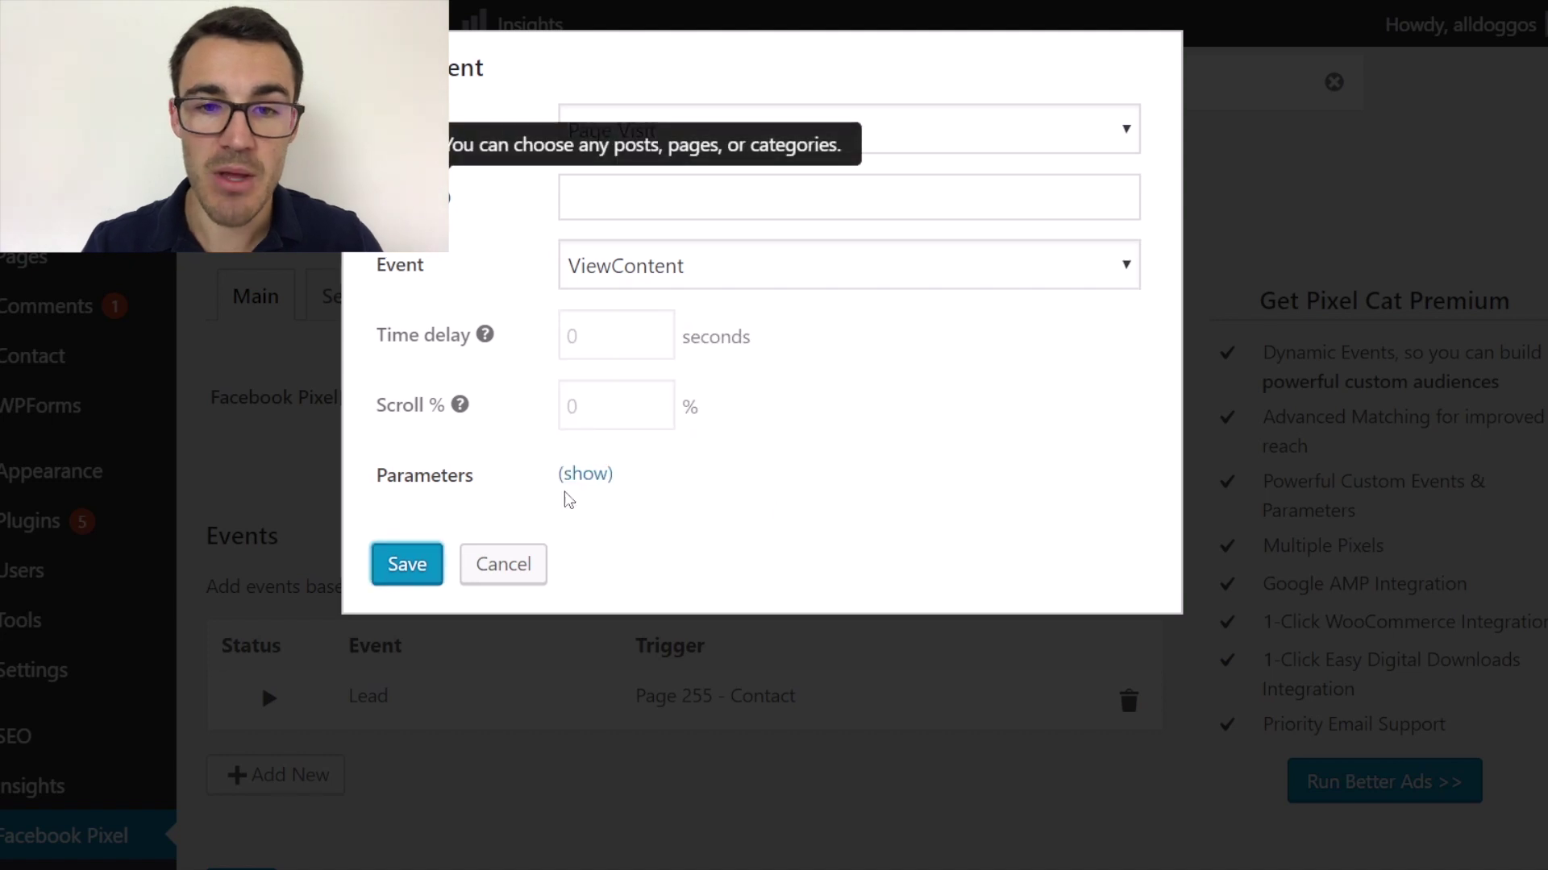
{"action": "left_click", "coordinate": [510, 572]}
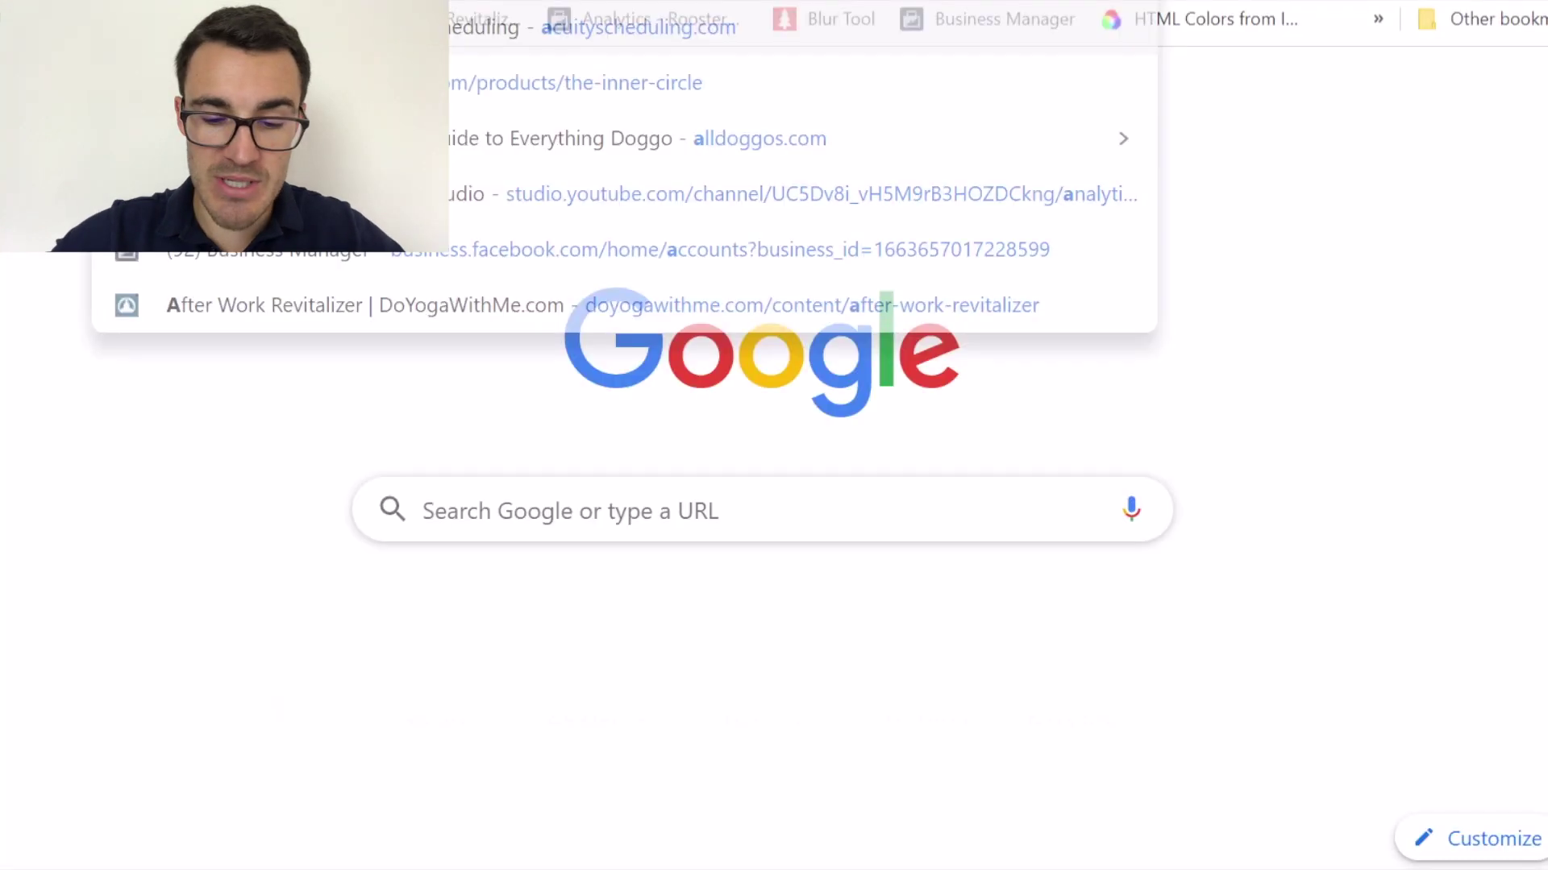
{"action": "type", "text": "lldog"}
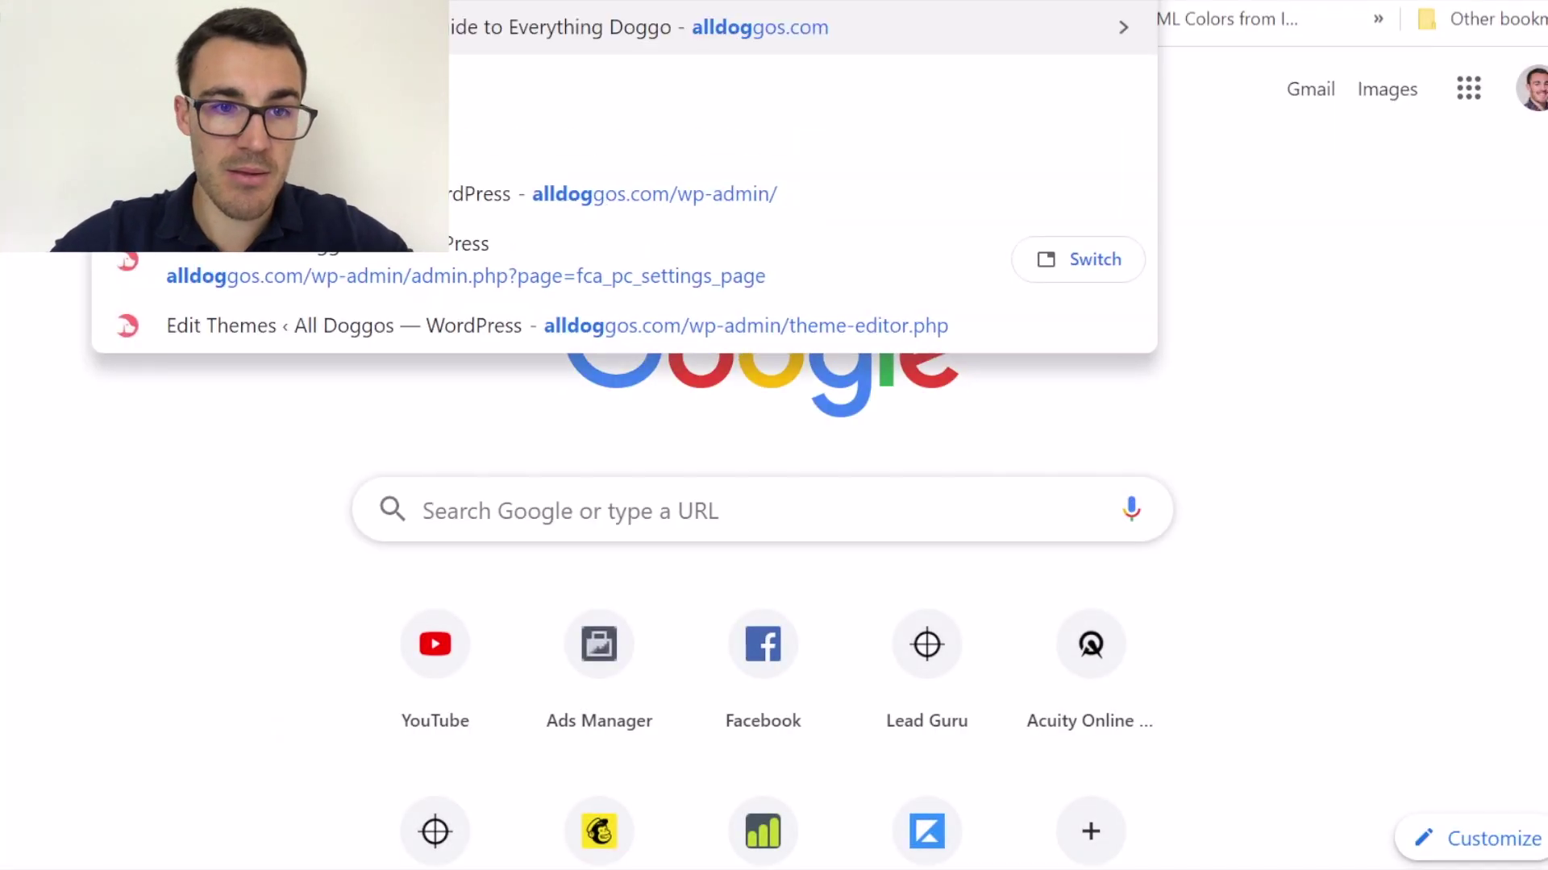
- Load alldoggos.com and check it with Facebook Pixel Helper, which shows one PageView pixel
{"action": "key", "text": "Return"}
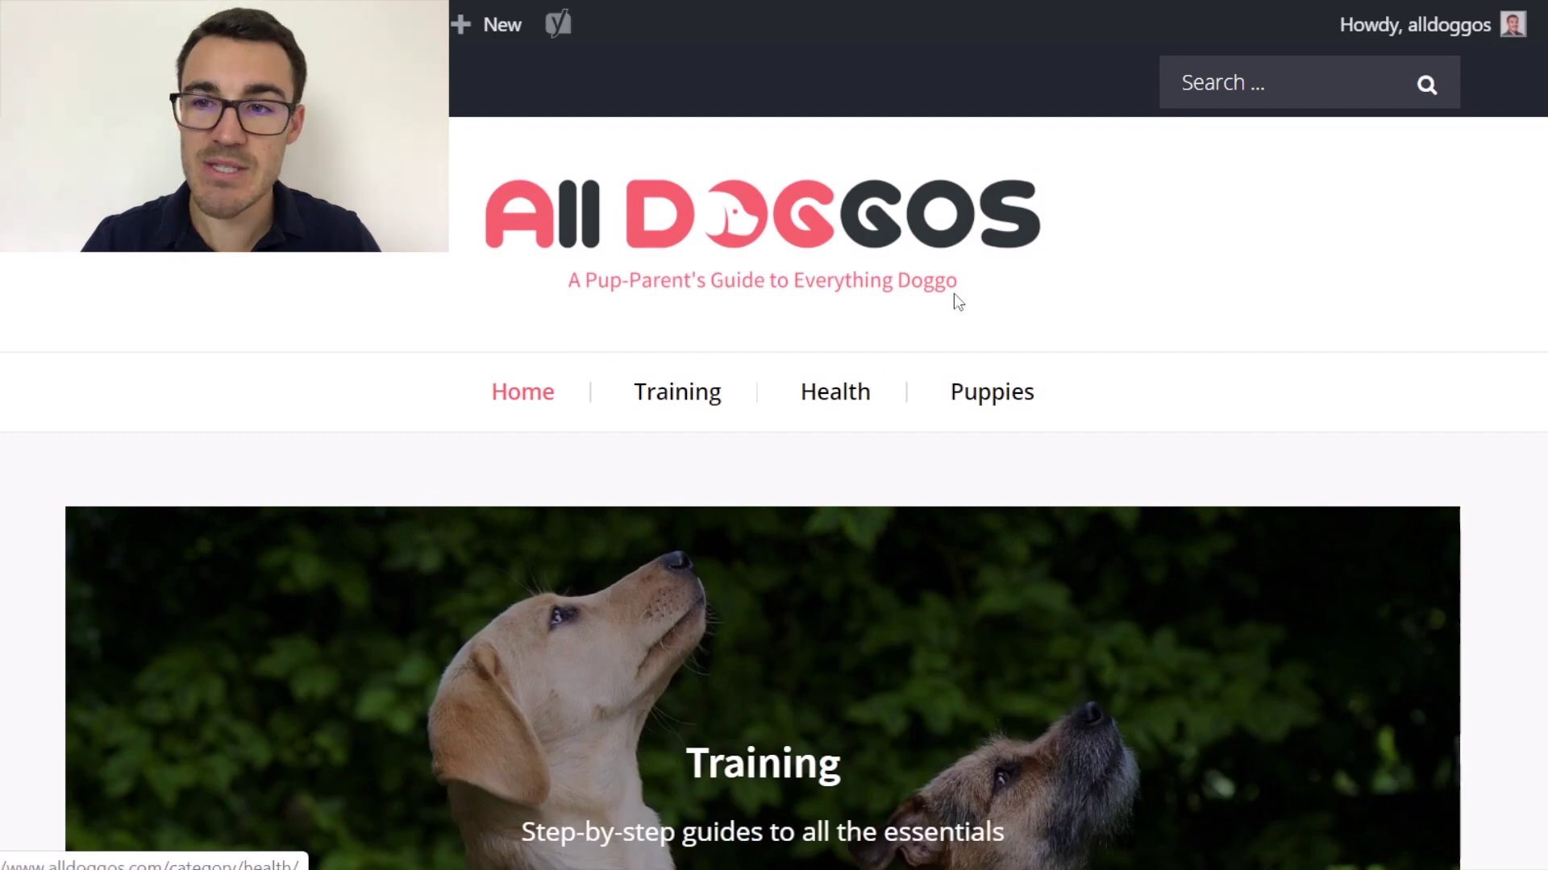
{"action": "mouse_move", "coordinate": [1416, 24]}
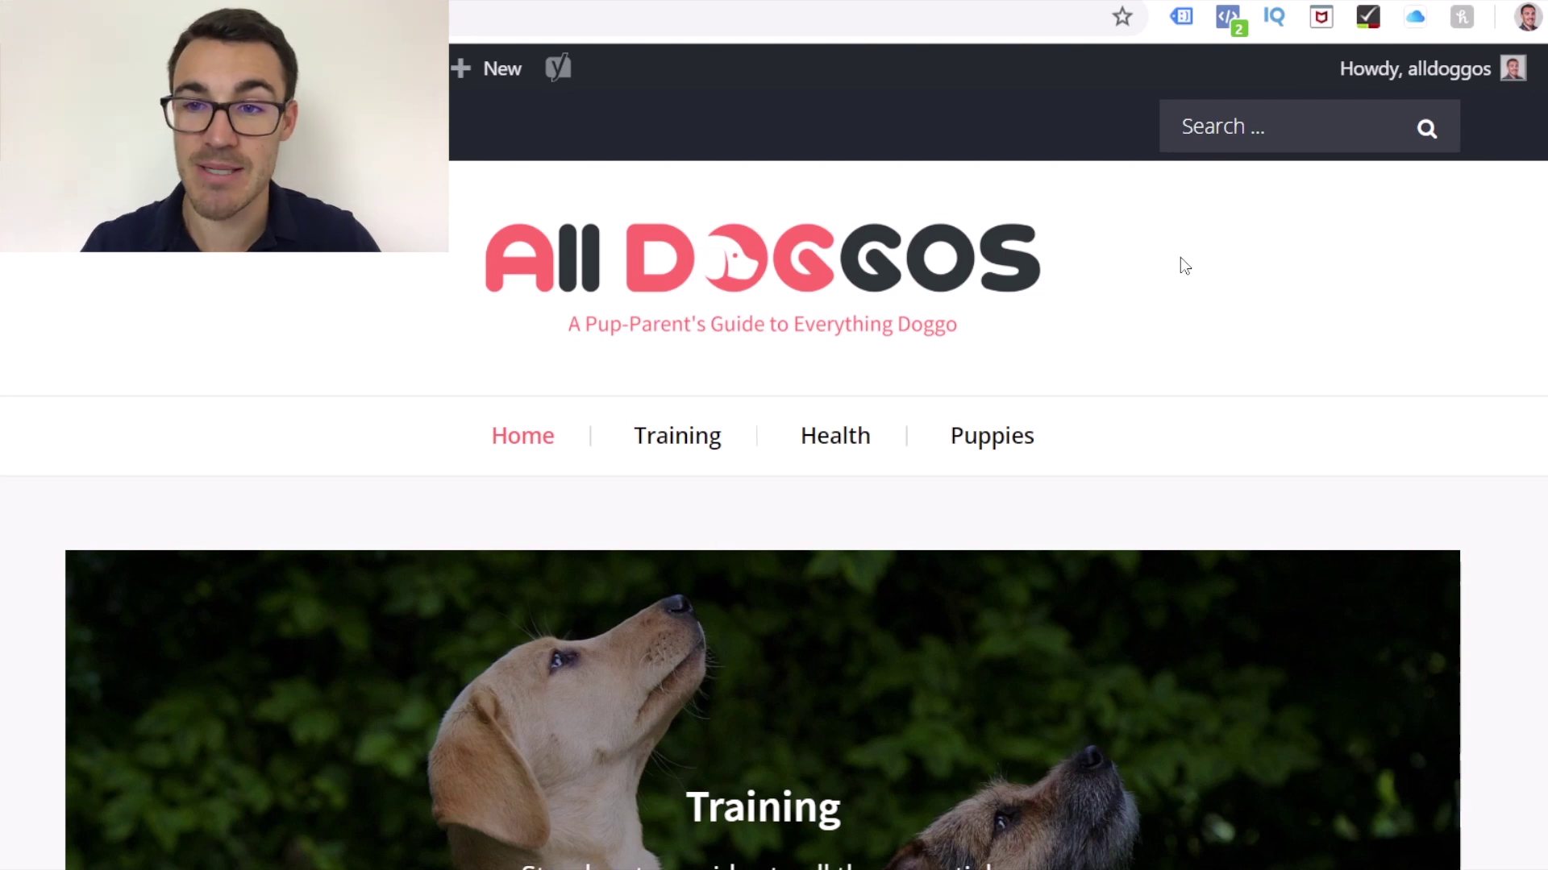
{"action": "left_click", "coordinate": [1231, 31]}
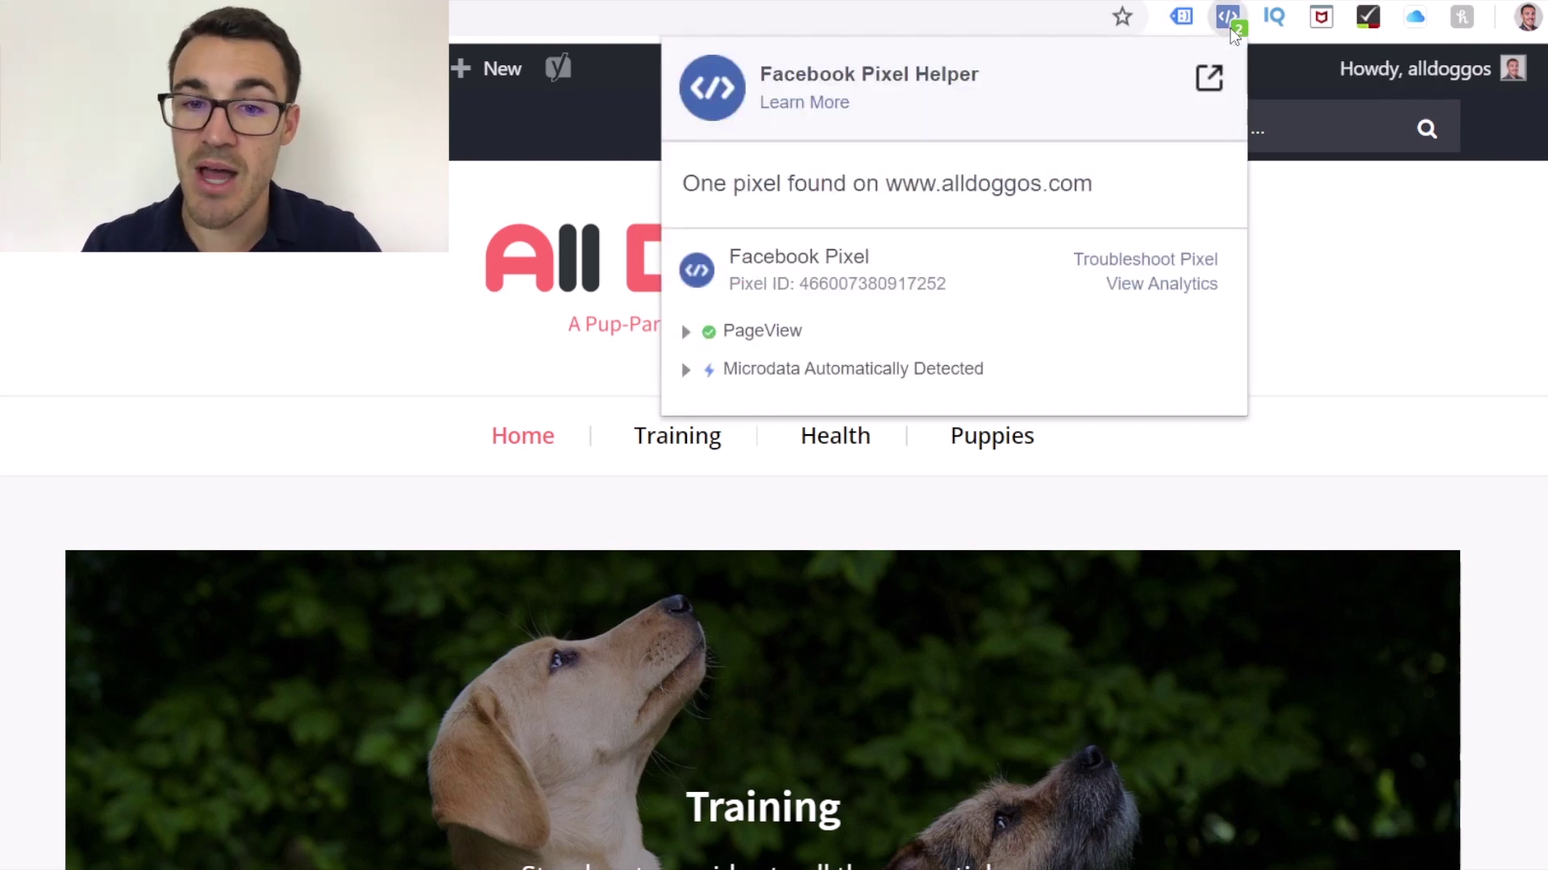
- Inspect the PageView event details in Pixel Helper, then close the popup
{"action": "left_click", "coordinate": [685, 339]}
{"action": "left_click", "coordinate": [685, 339]}
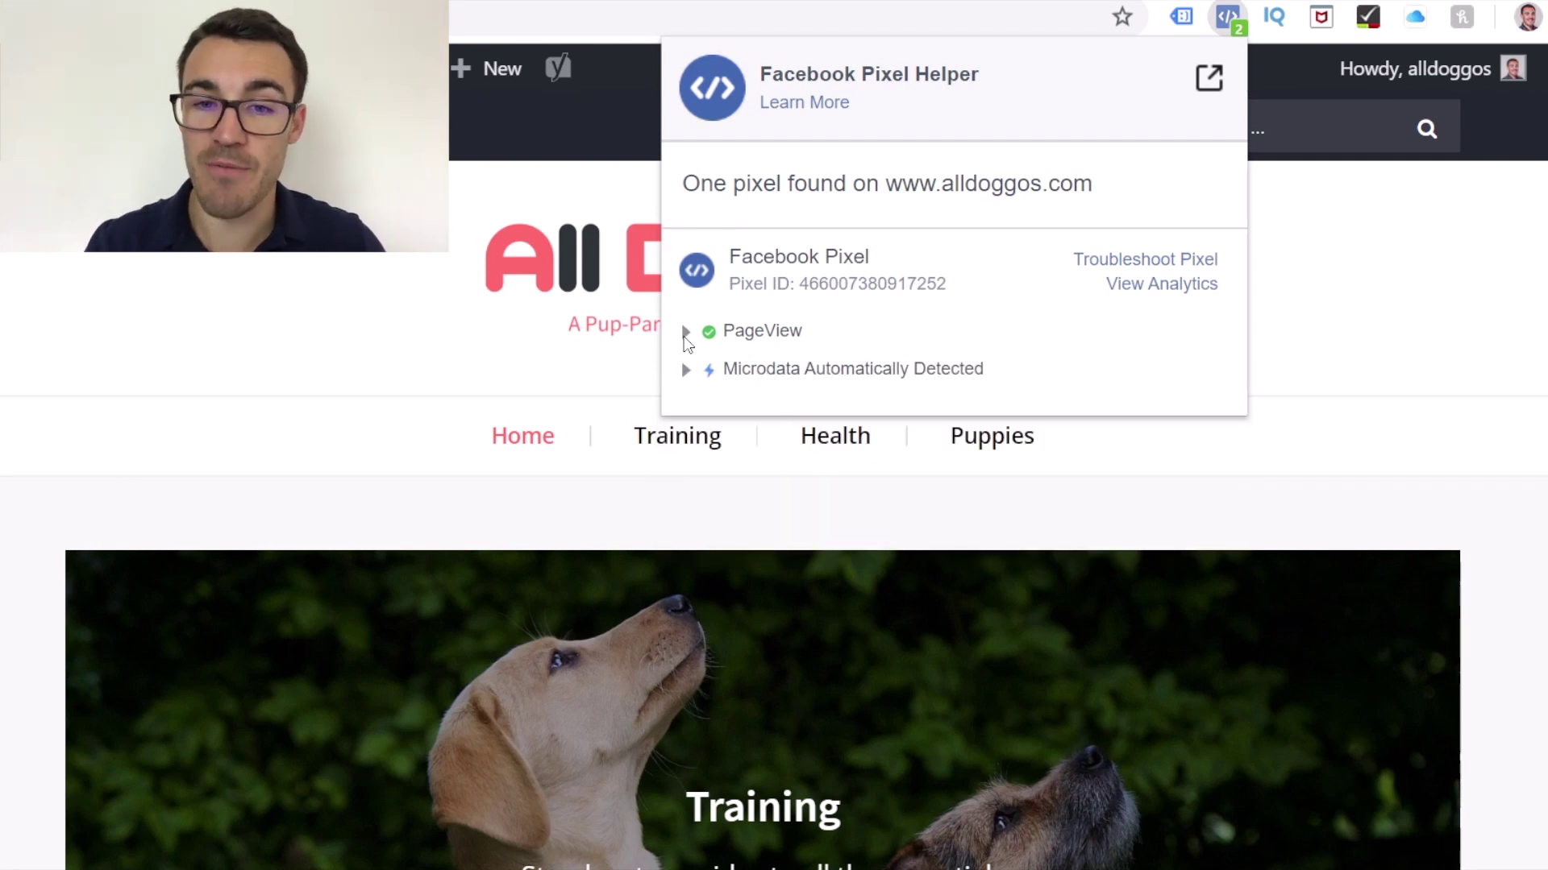
{"action": "left_click", "coordinate": [345, 258]}
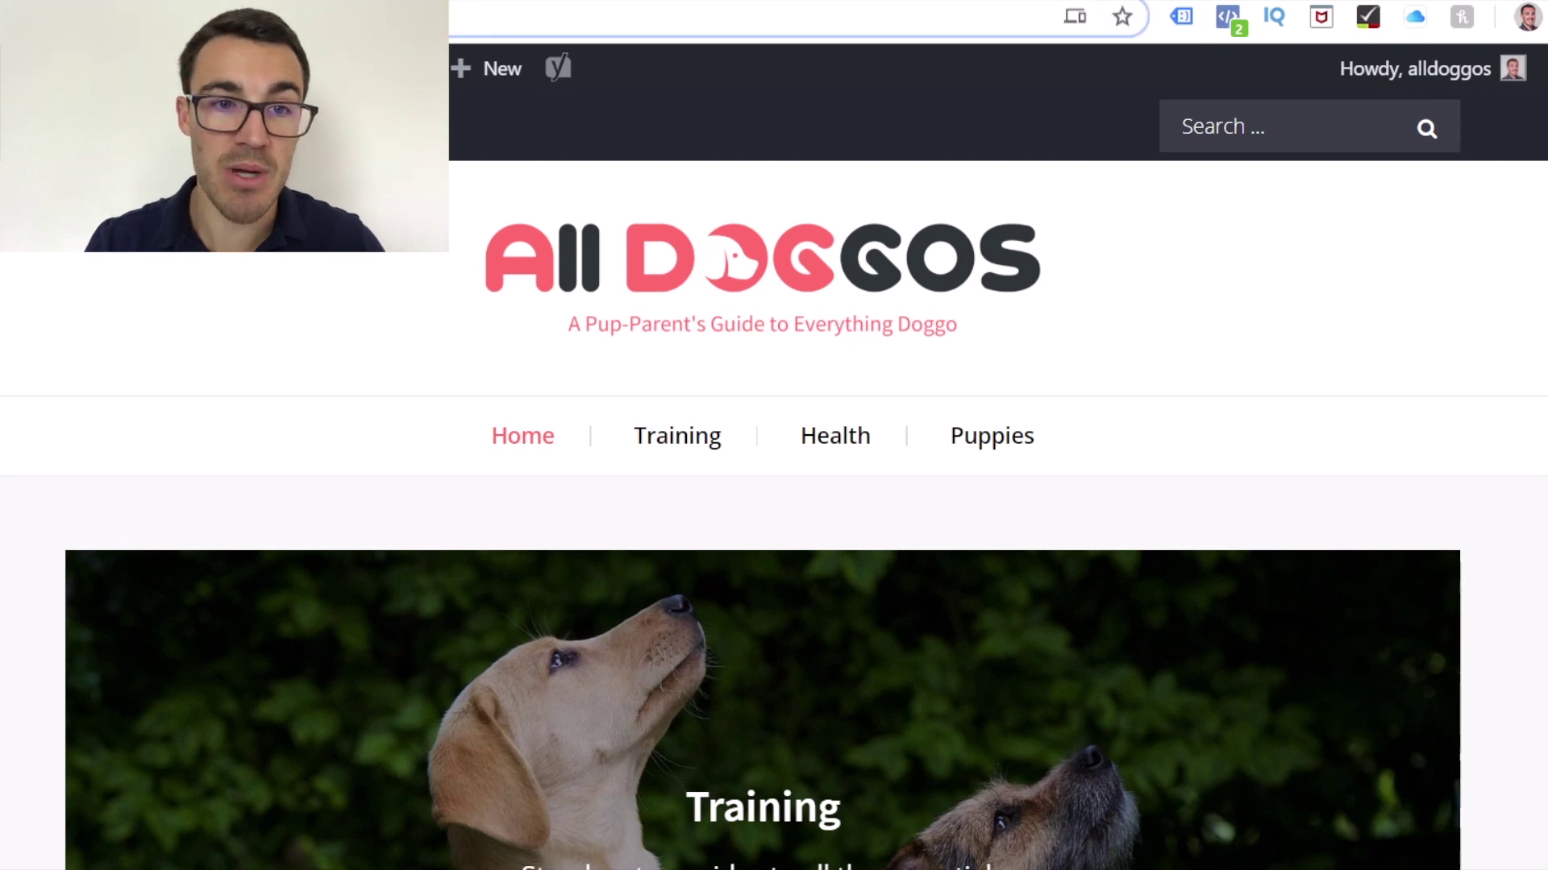
{"action": "left_click", "coordinate": [484, 18]}
{"action": "type", "text": "www.alldoggos.com/c"}
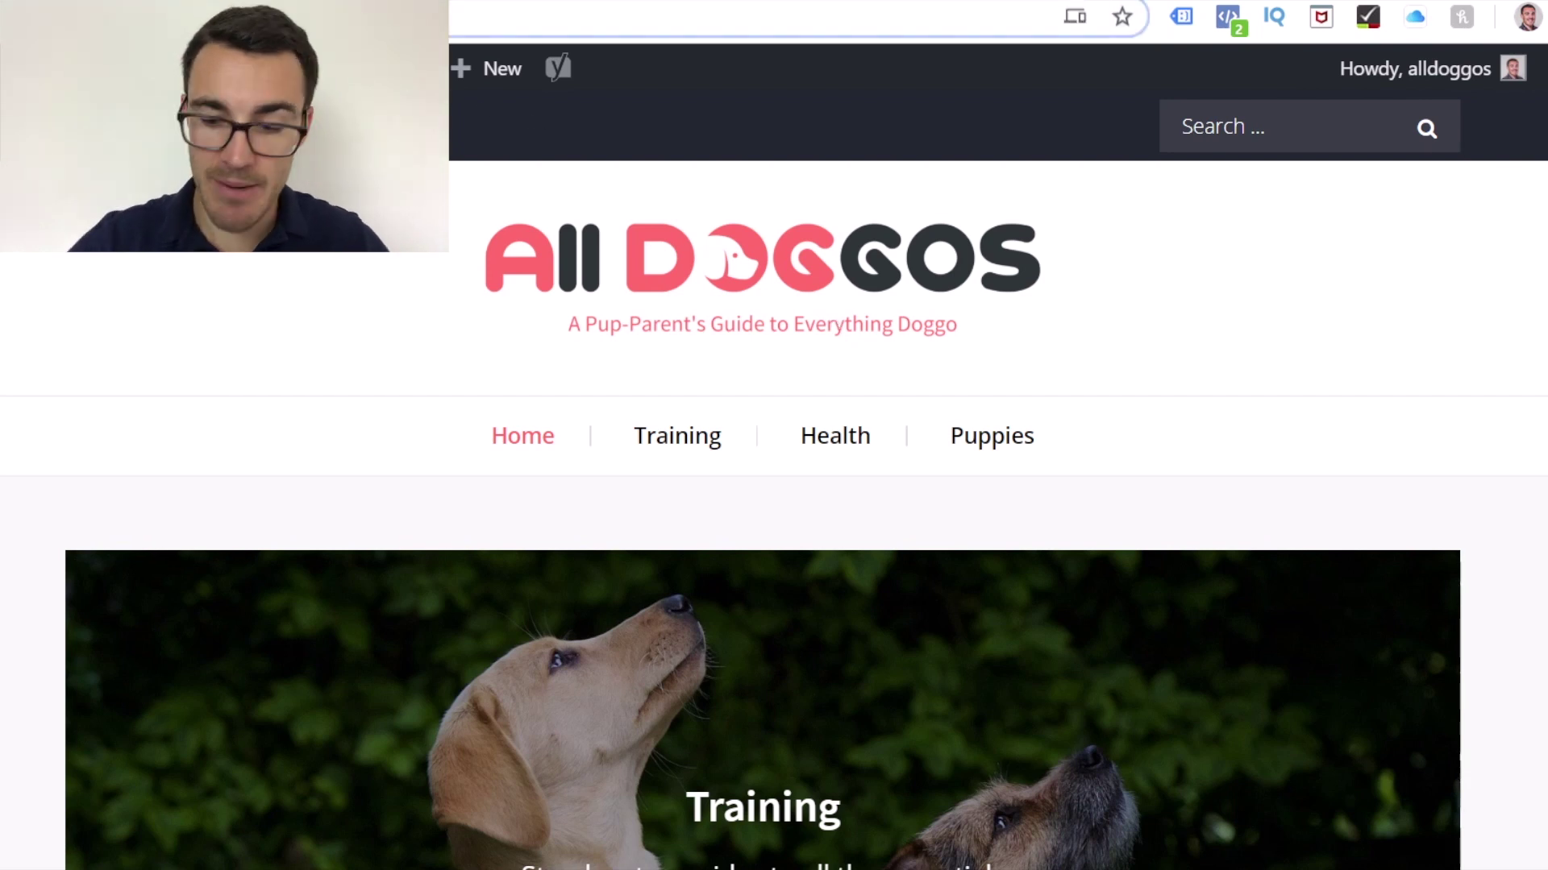
{"action": "type", "text": "ontact"}
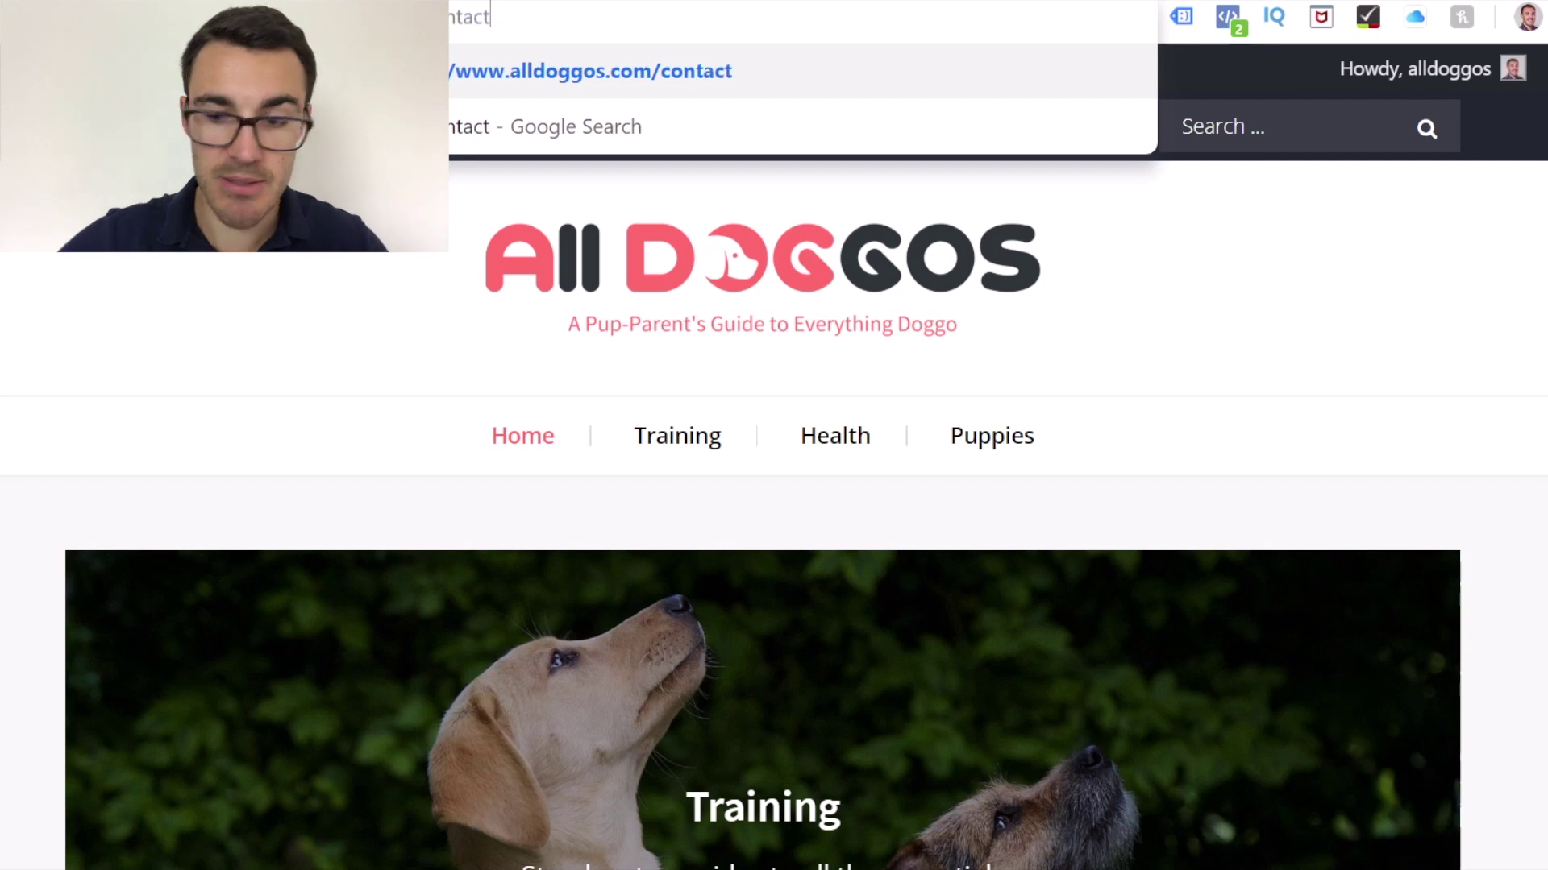
{"action": "key", "text": "Return"}
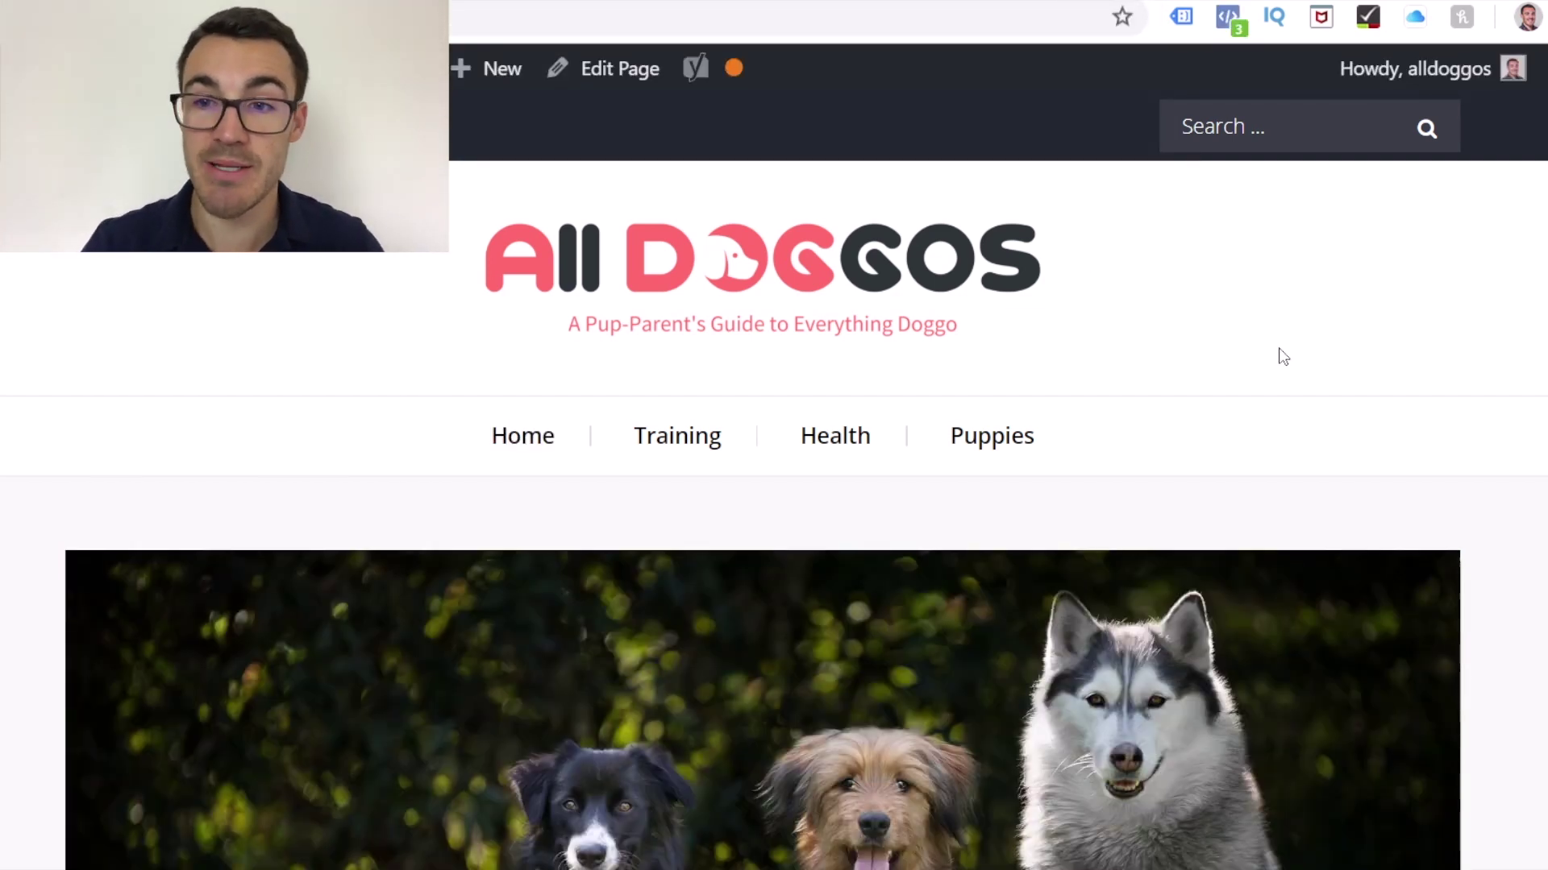
{"action": "left_click", "coordinate": [1227, 18]}
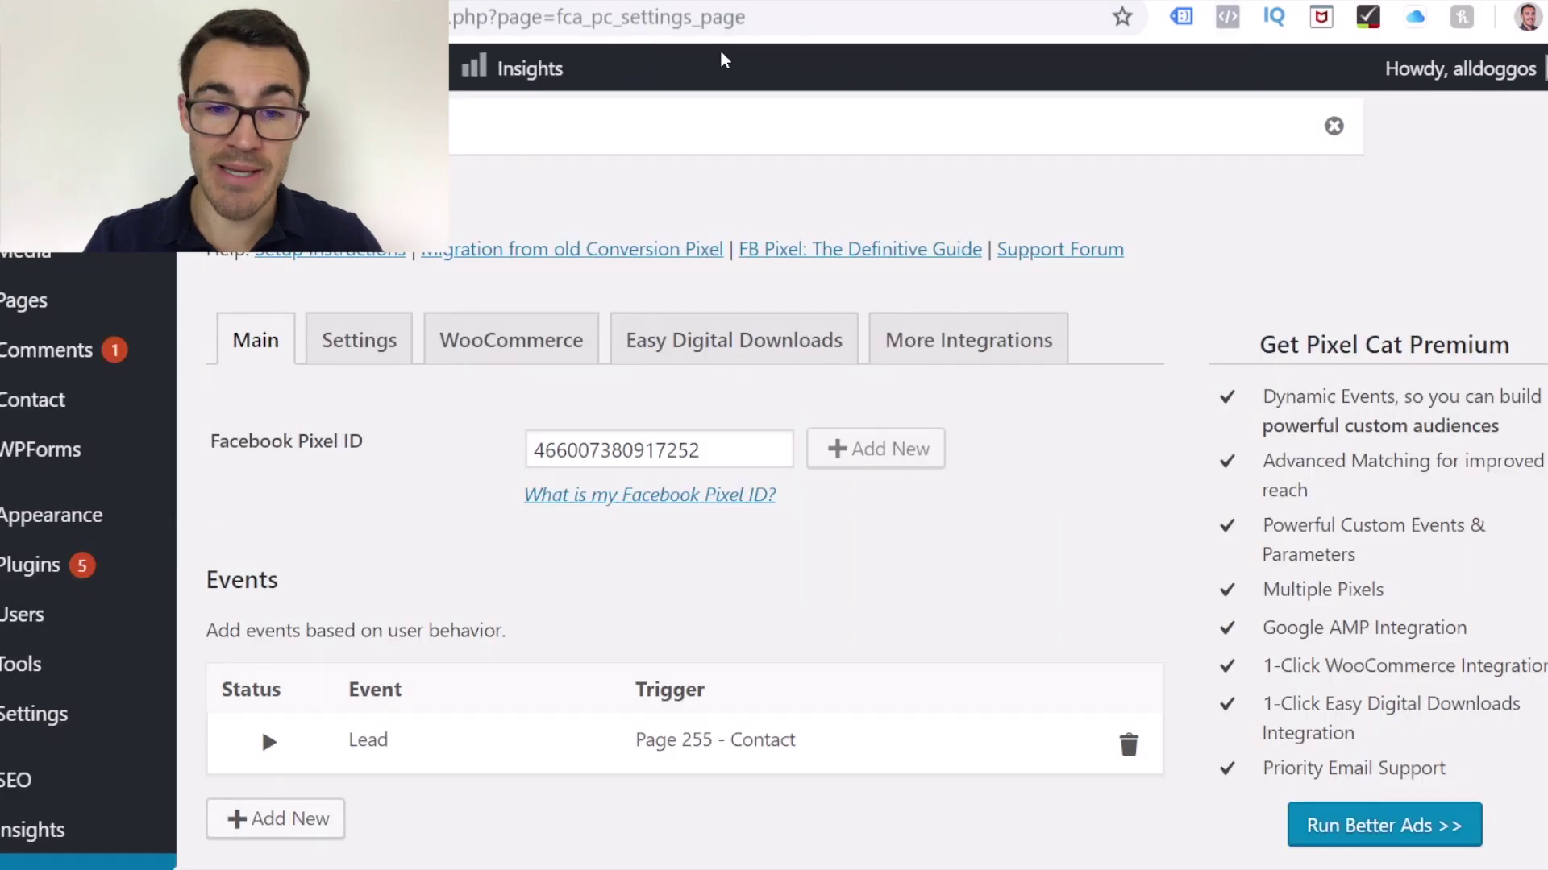
{"action": "scroll", "coordinate": [689, 384], "scroll_direction": "down", "scroll_amount": 2}
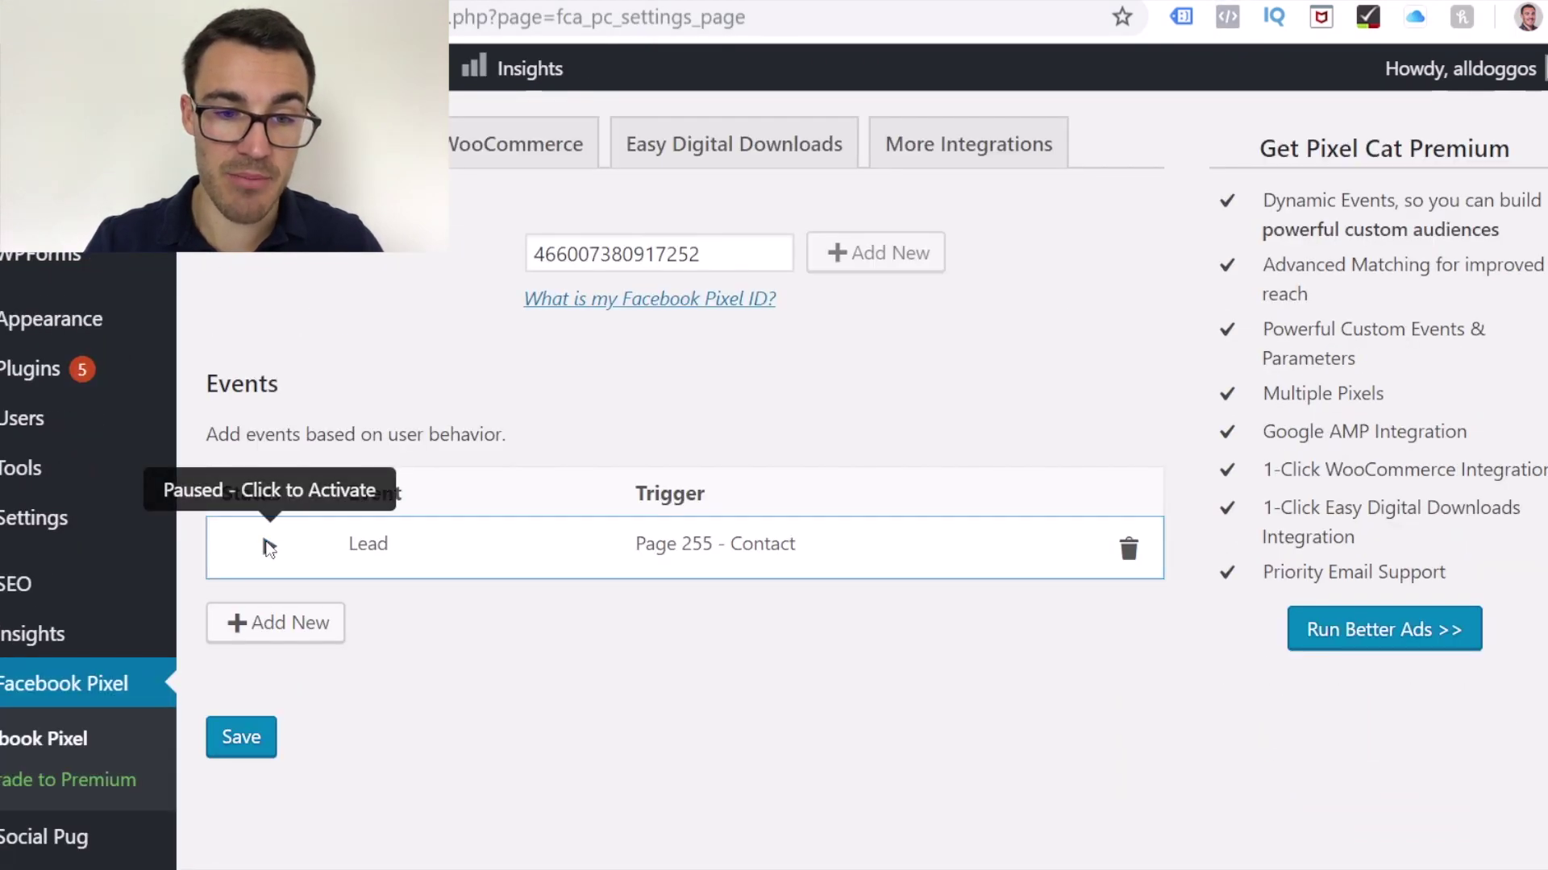
- Give the Lead event parameters value 100 and currency GBP, and save the event
{"action": "double_click", "coordinate": [377, 550]}
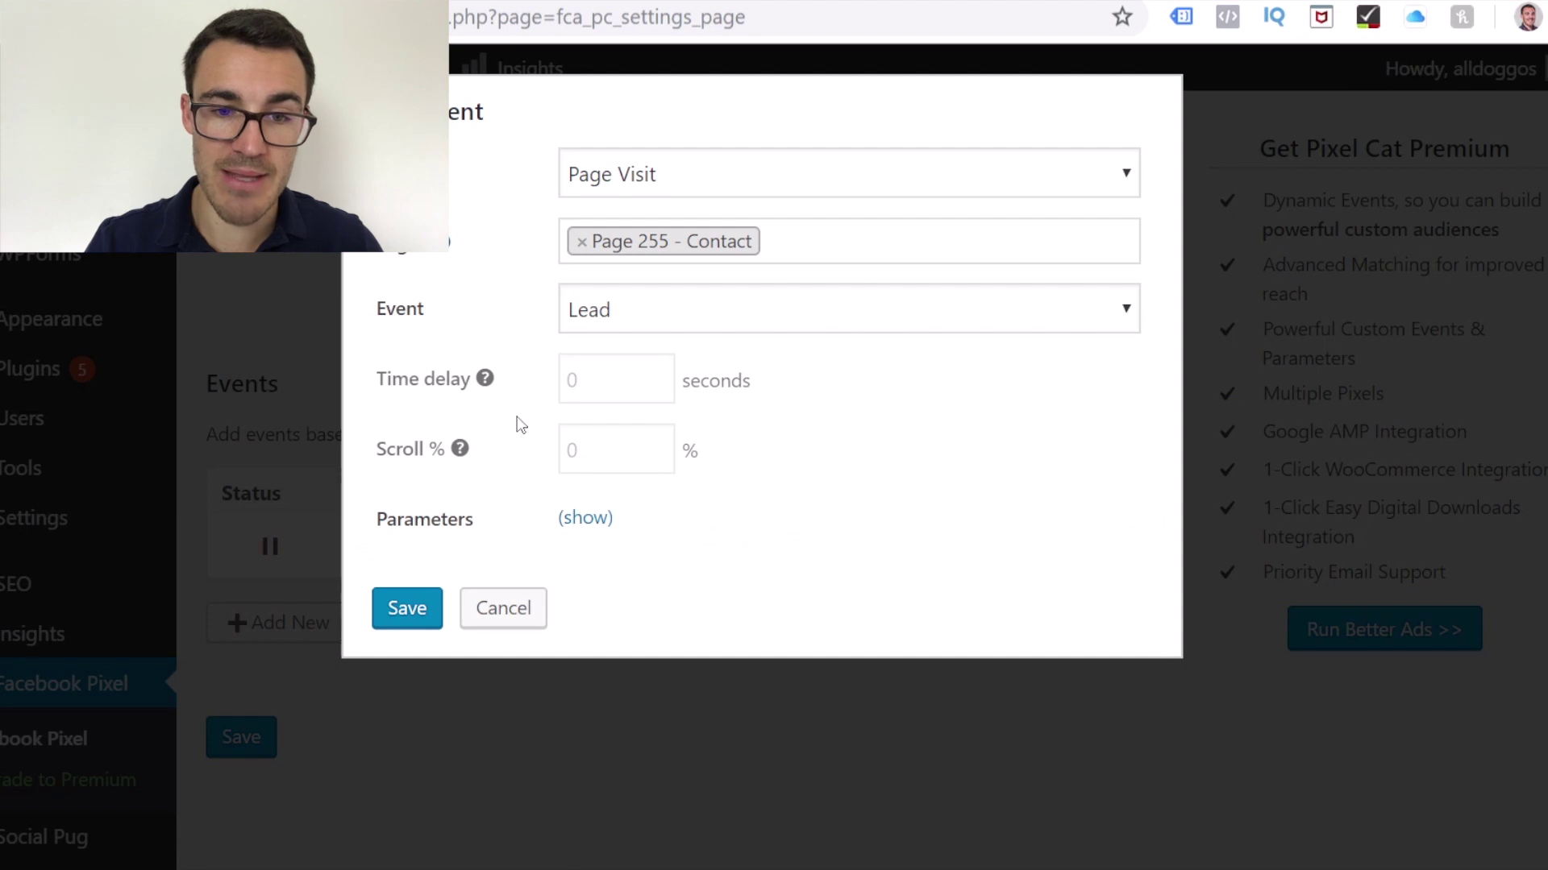
{"action": "left_click", "coordinate": [568, 520]}
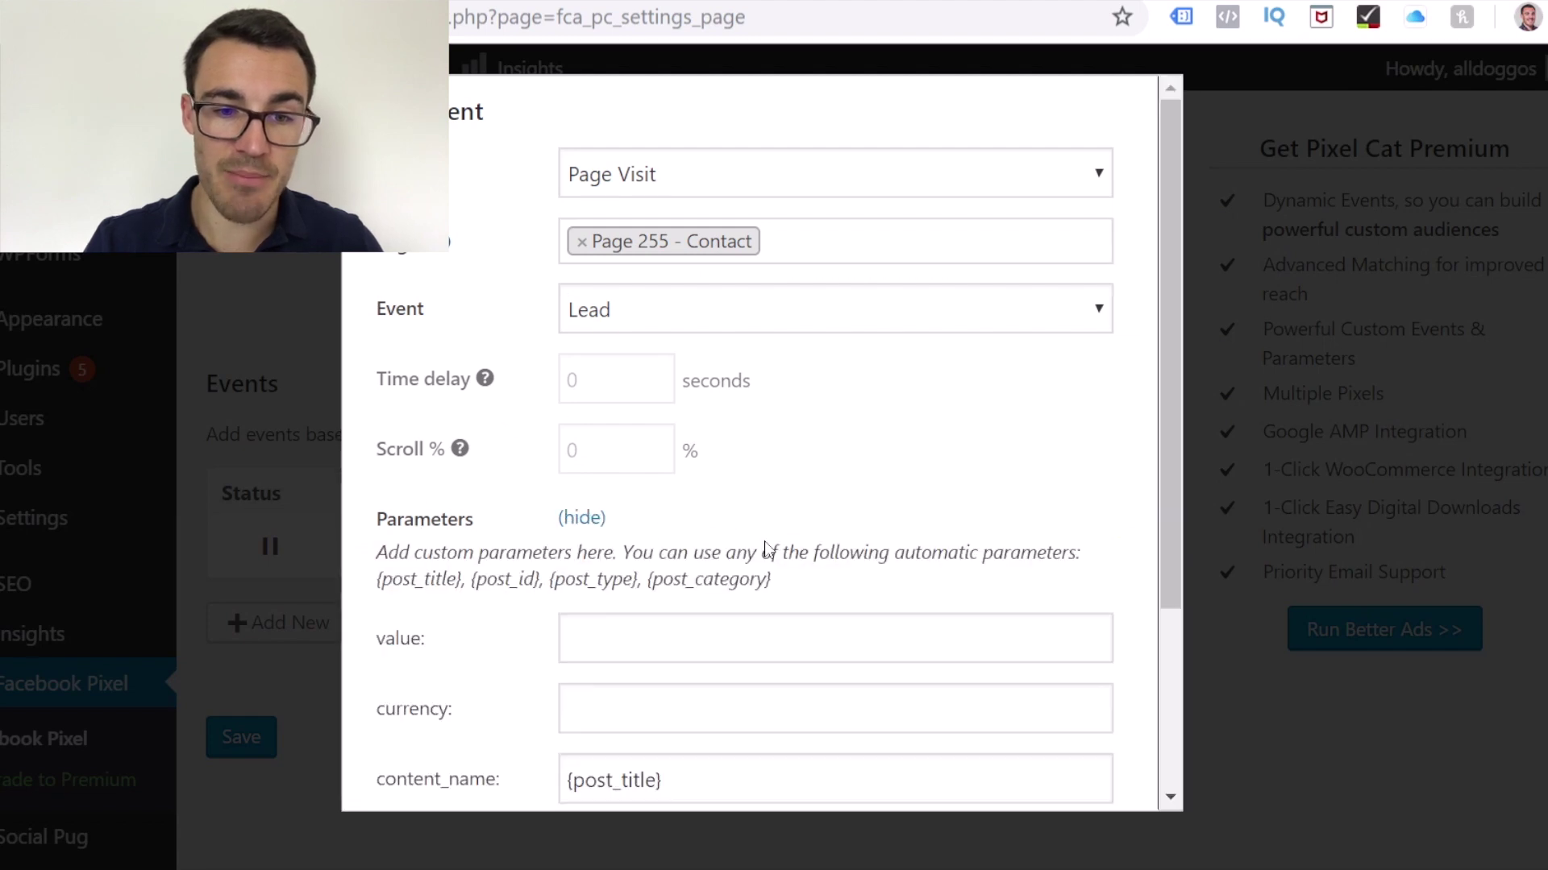
{"action": "scroll", "coordinate": [806, 403], "scroll_direction": "down", "scroll_amount": 3}
{"action": "left_click", "coordinate": [598, 448]}
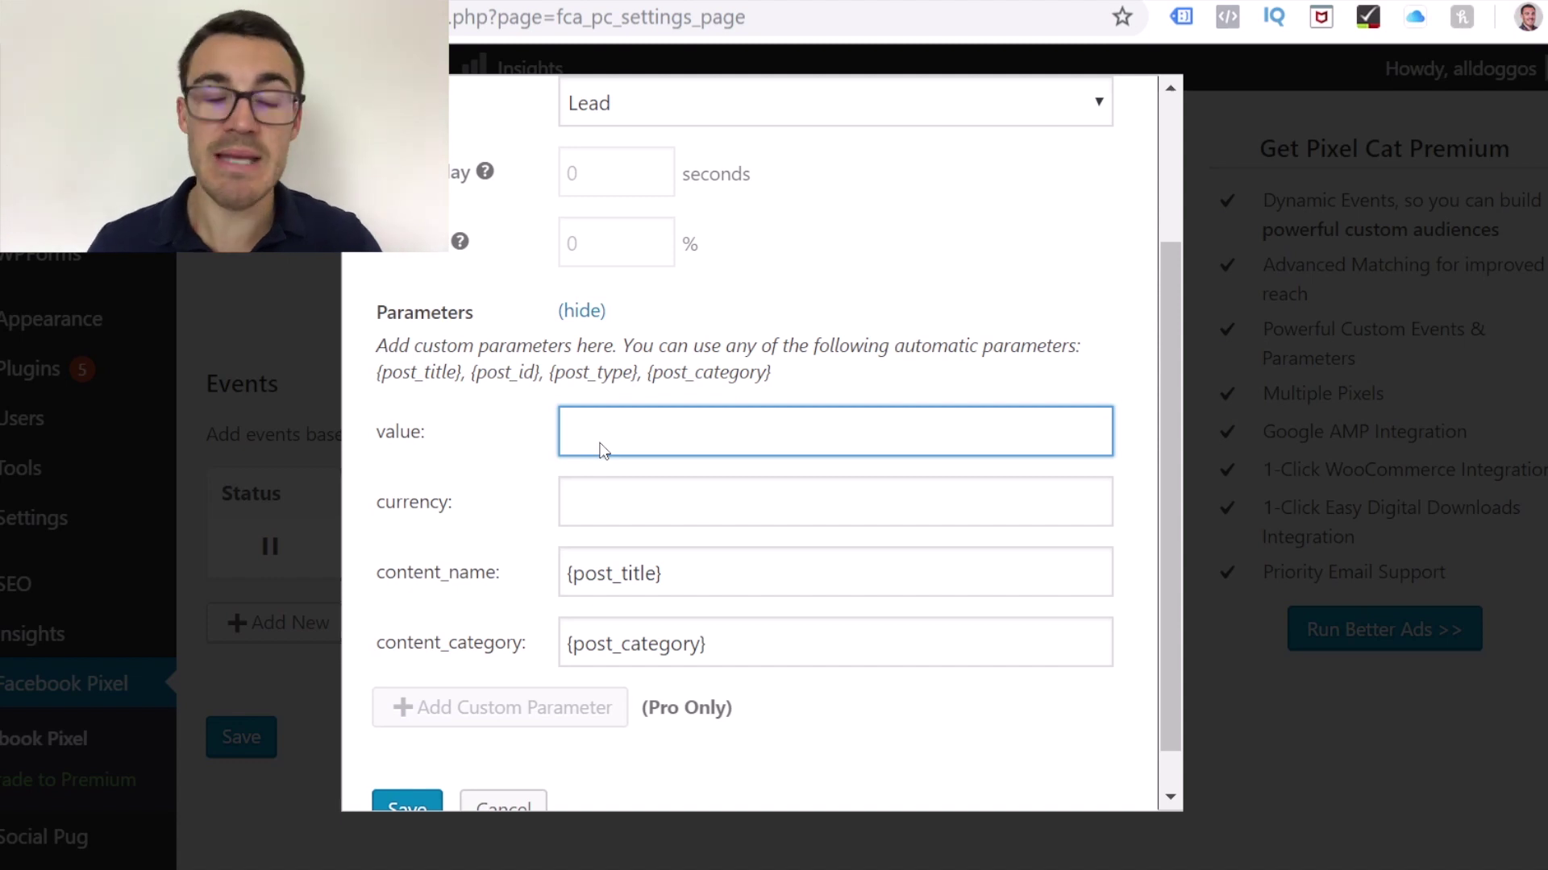
{"action": "type", "text": "100"}
{"action": "left_click", "coordinate": [611, 511]}
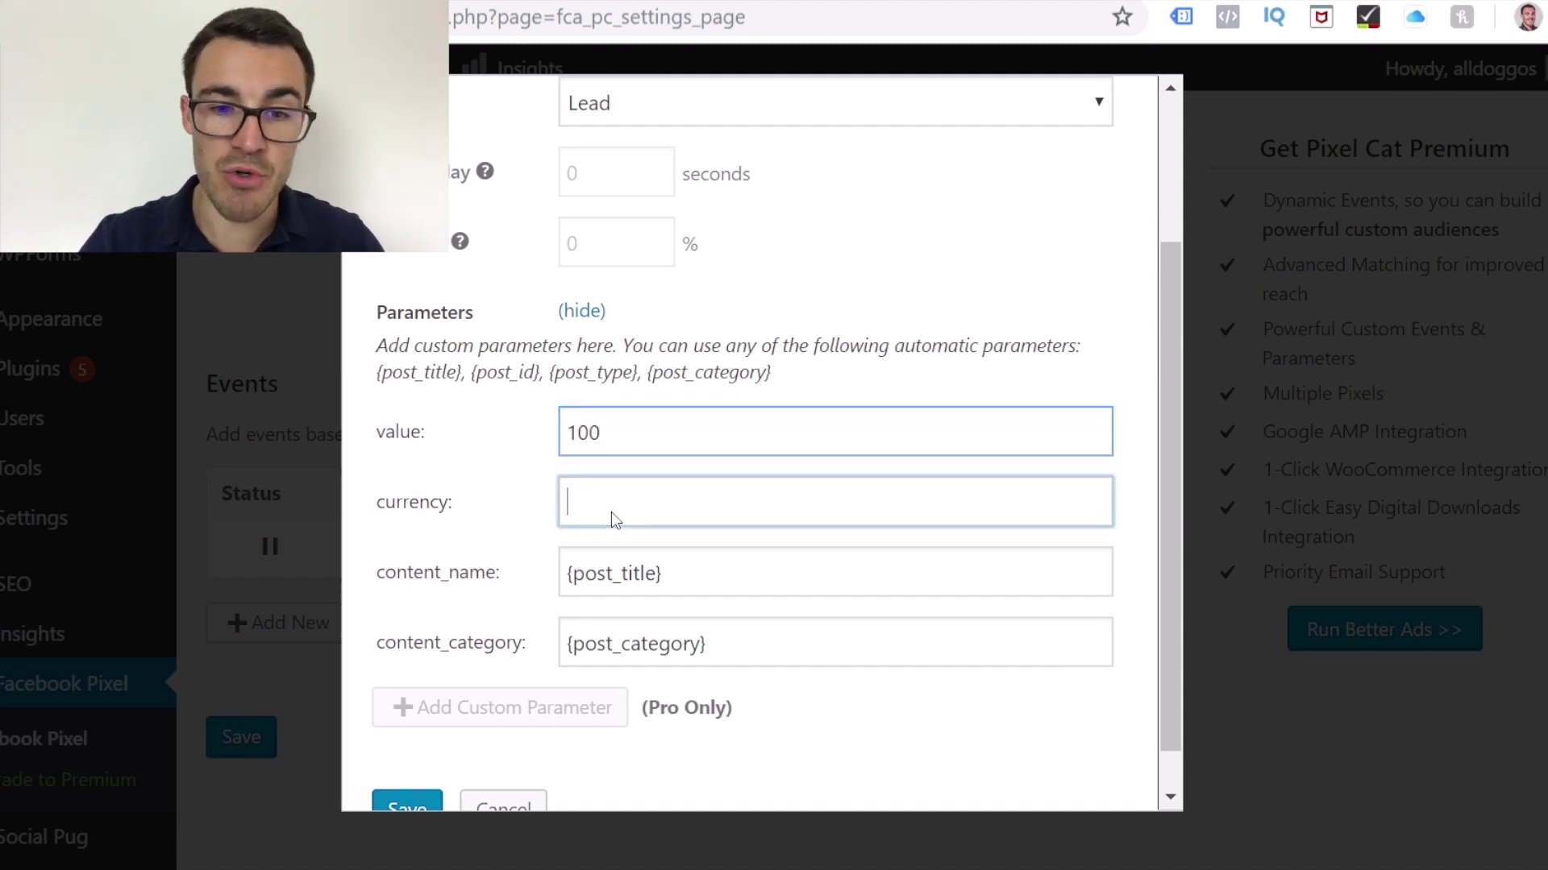
{"action": "type", "text": "GBP"}
{"action": "left_click", "coordinate": [848, 395]}
{"action": "scroll", "coordinate": [706, 564], "scroll_direction": "down", "scroll_amount": 1}
{"action": "left_click", "coordinate": [407, 760]}
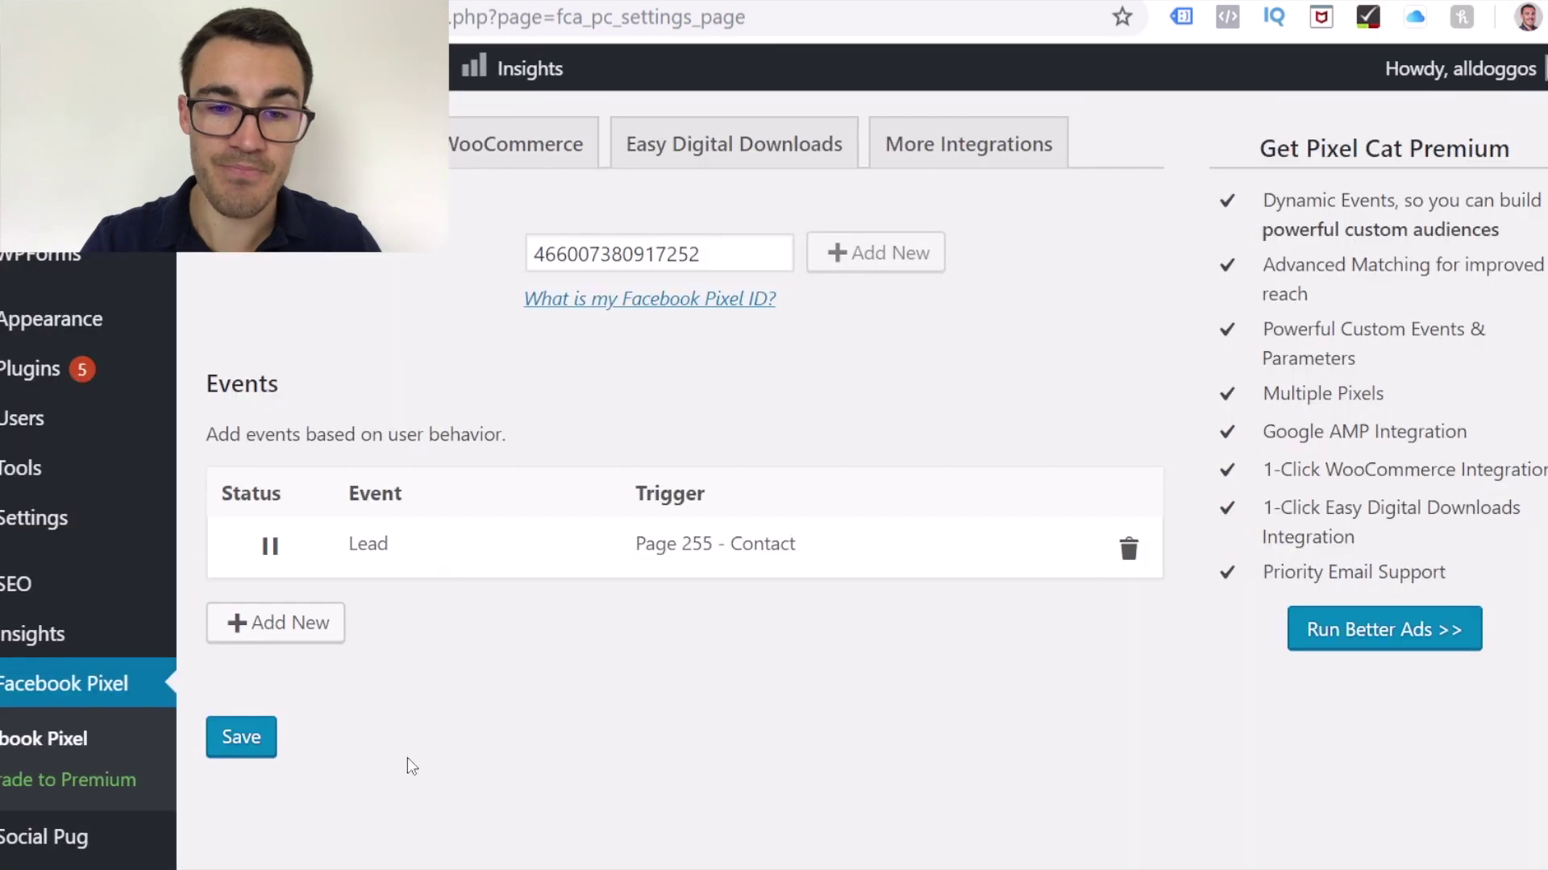
- Save the Pixel Cat settings, toggle the Lead event's running status, and save again
{"action": "left_click", "coordinate": [242, 735]}
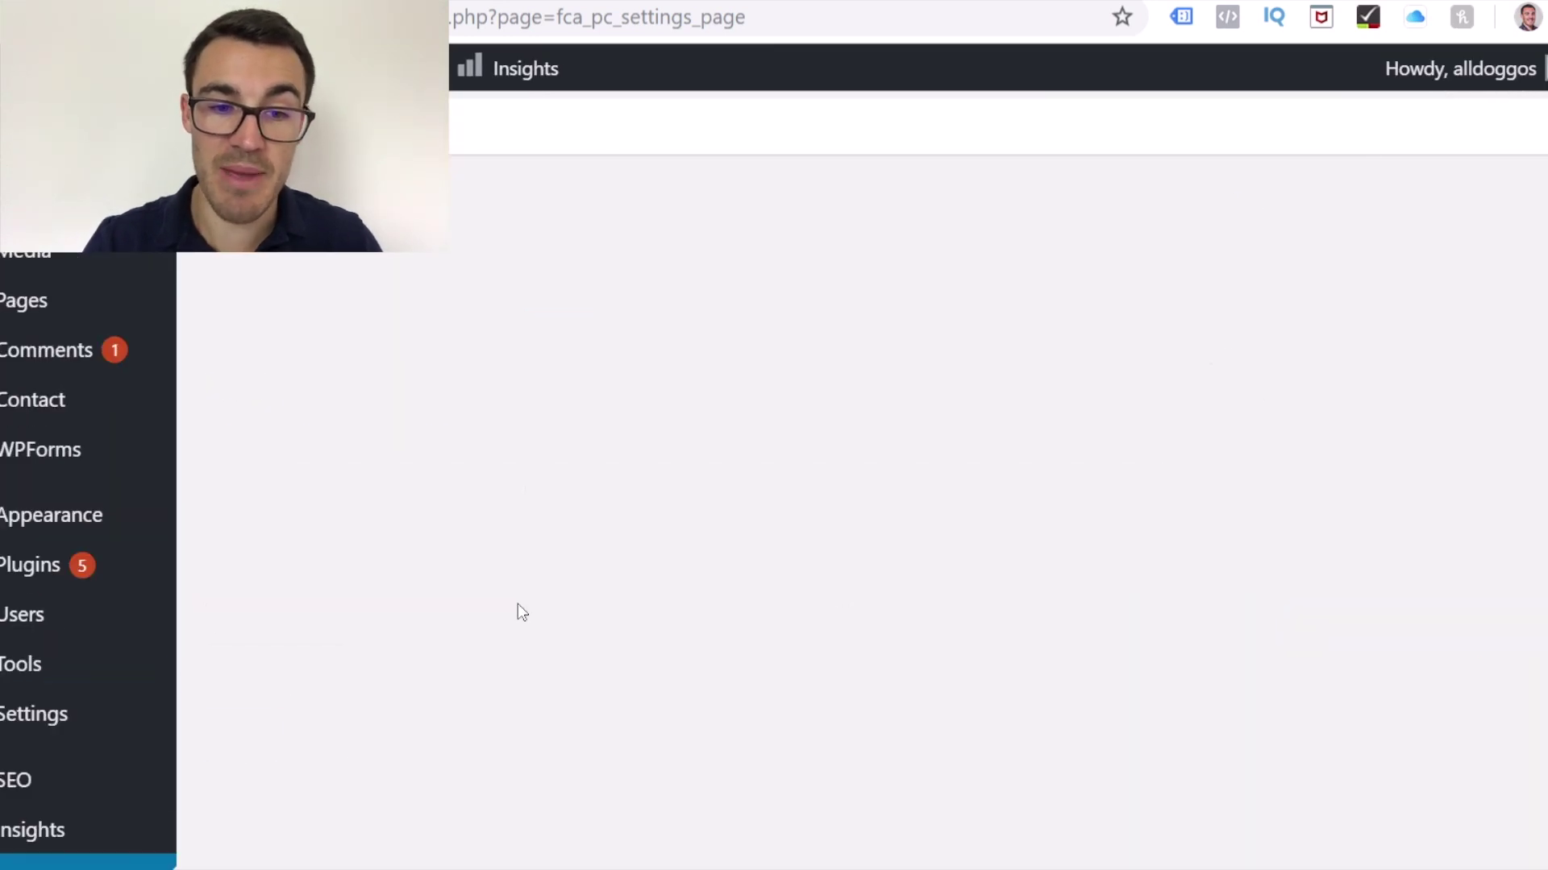
{"action": "left_click", "coordinate": [272, 742]}
{"action": "scroll", "coordinate": [329, 745], "scroll_direction": "down", "scroll_amount": 3}
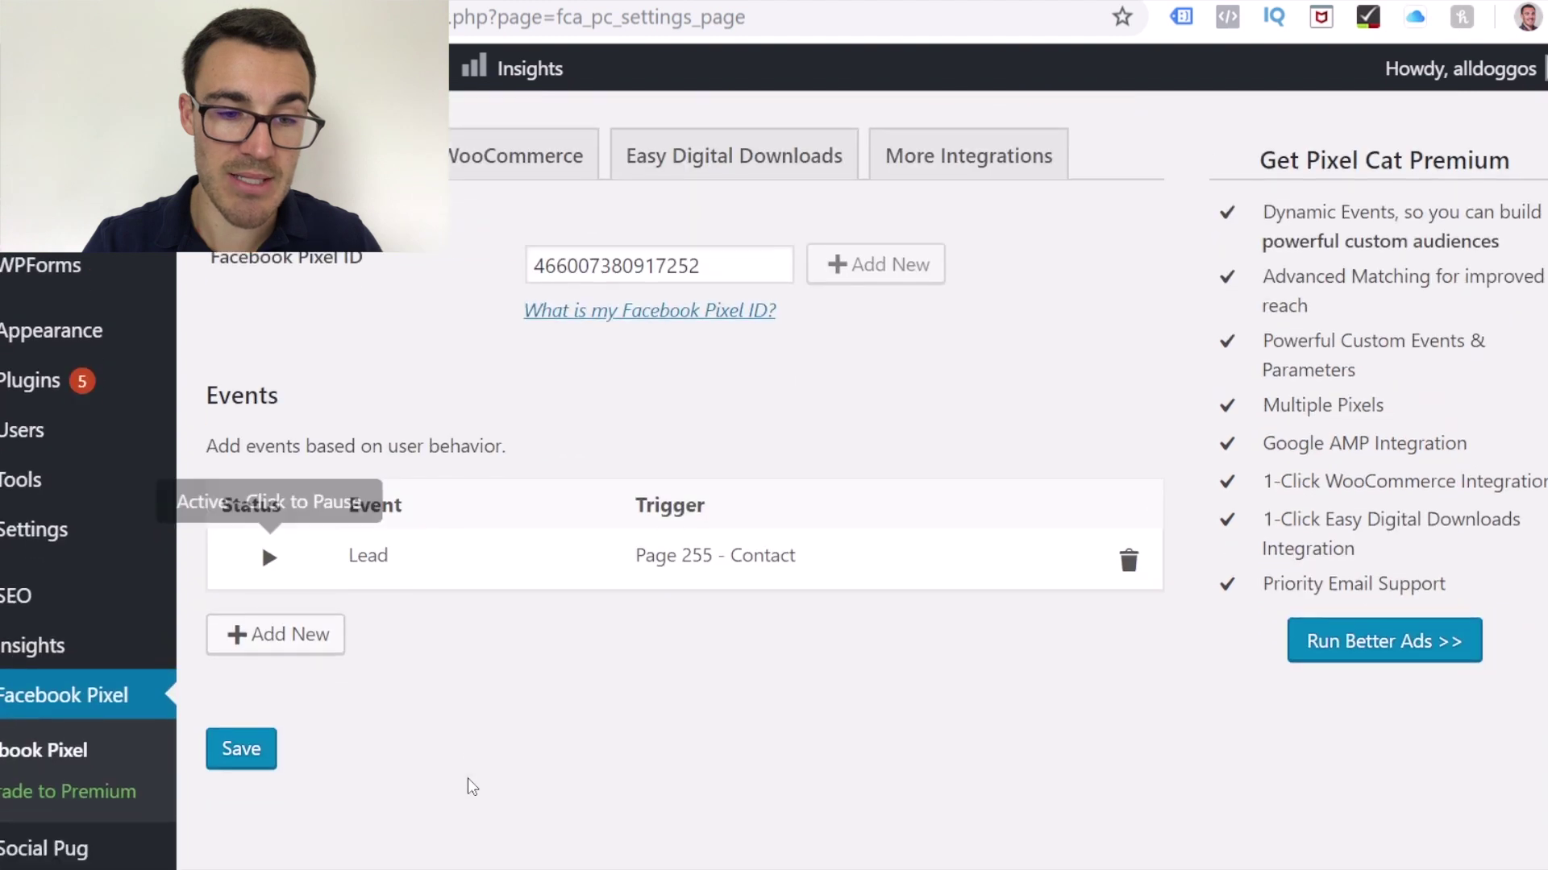
{"action": "left_click", "coordinate": [263, 740]}
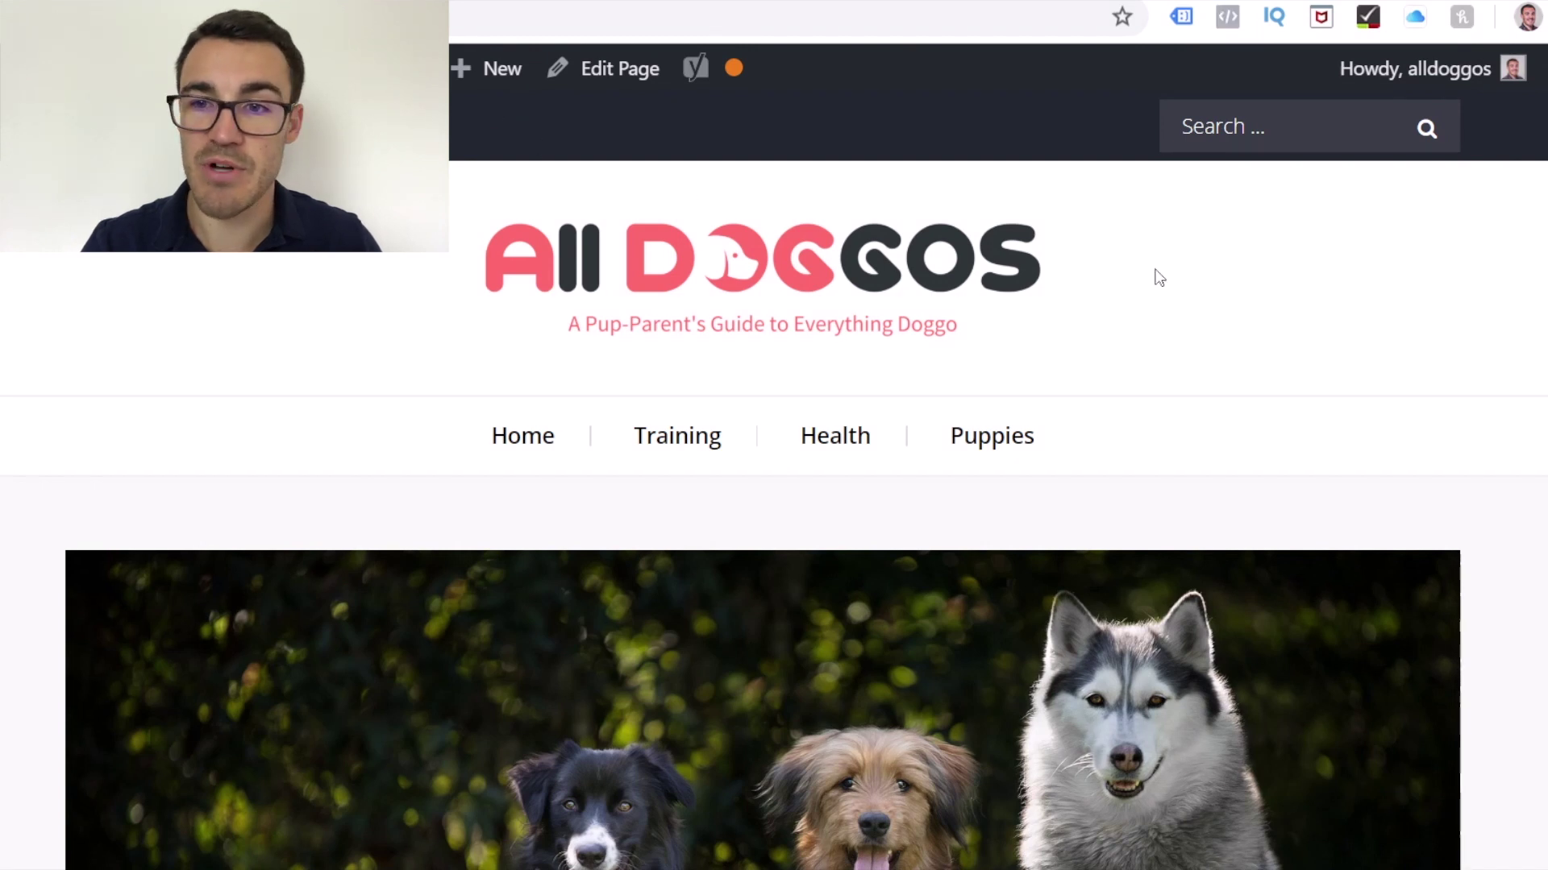
- Expand the Contact page's Lead event in Pixel Helper to see value 100, GBP and content_name Contact
{"action": "left_click", "coordinate": [1228, 18]}
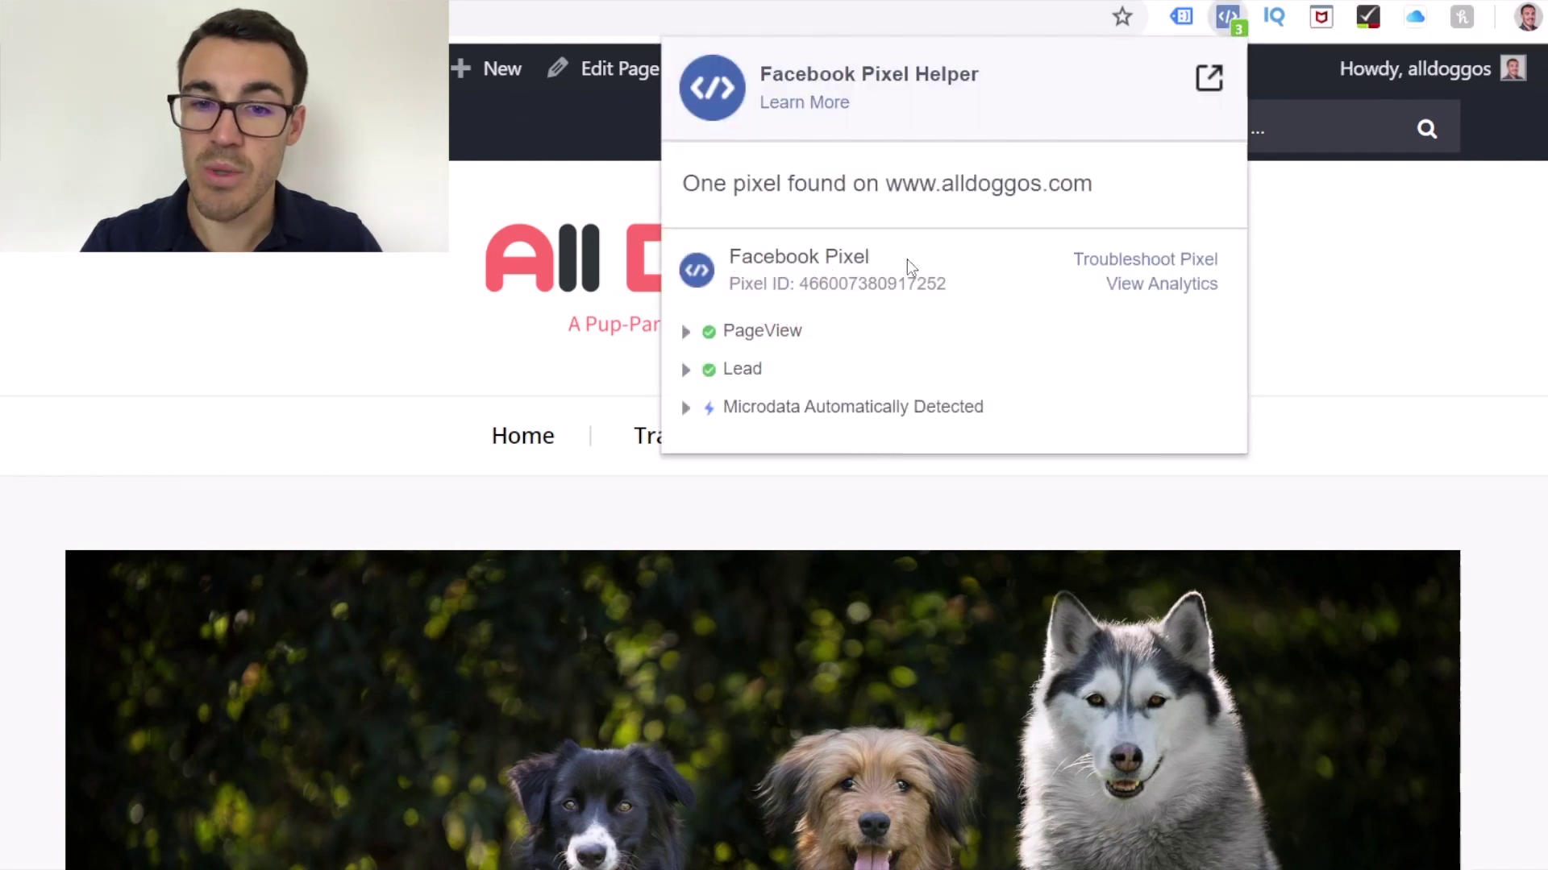
{"action": "left_click", "coordinate": [703, 370]}
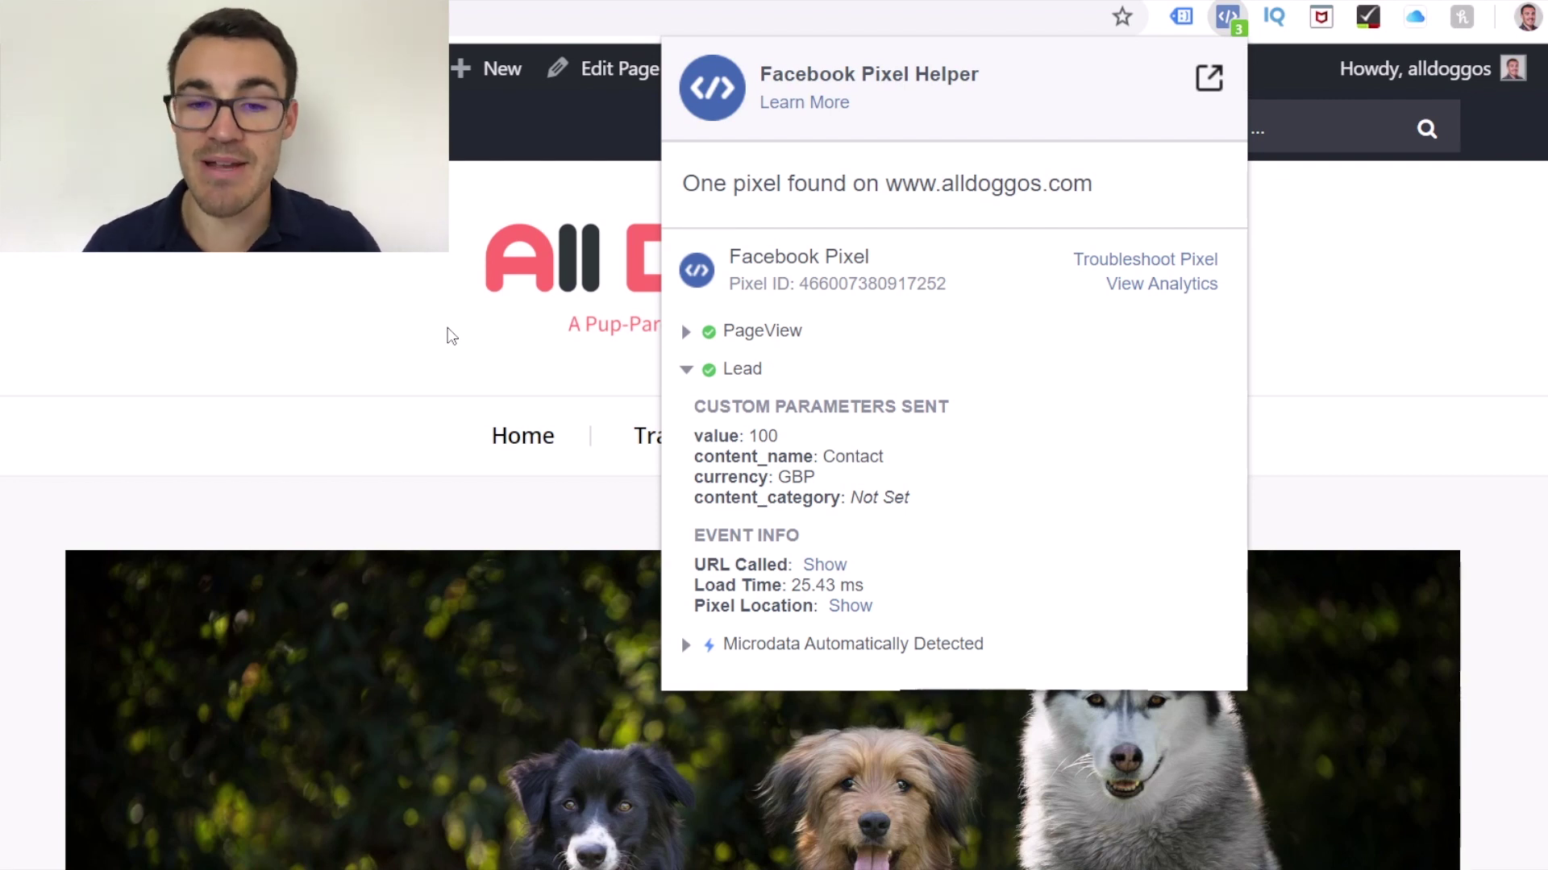
{"action": "left_click", "coordinate": [365, 289]}
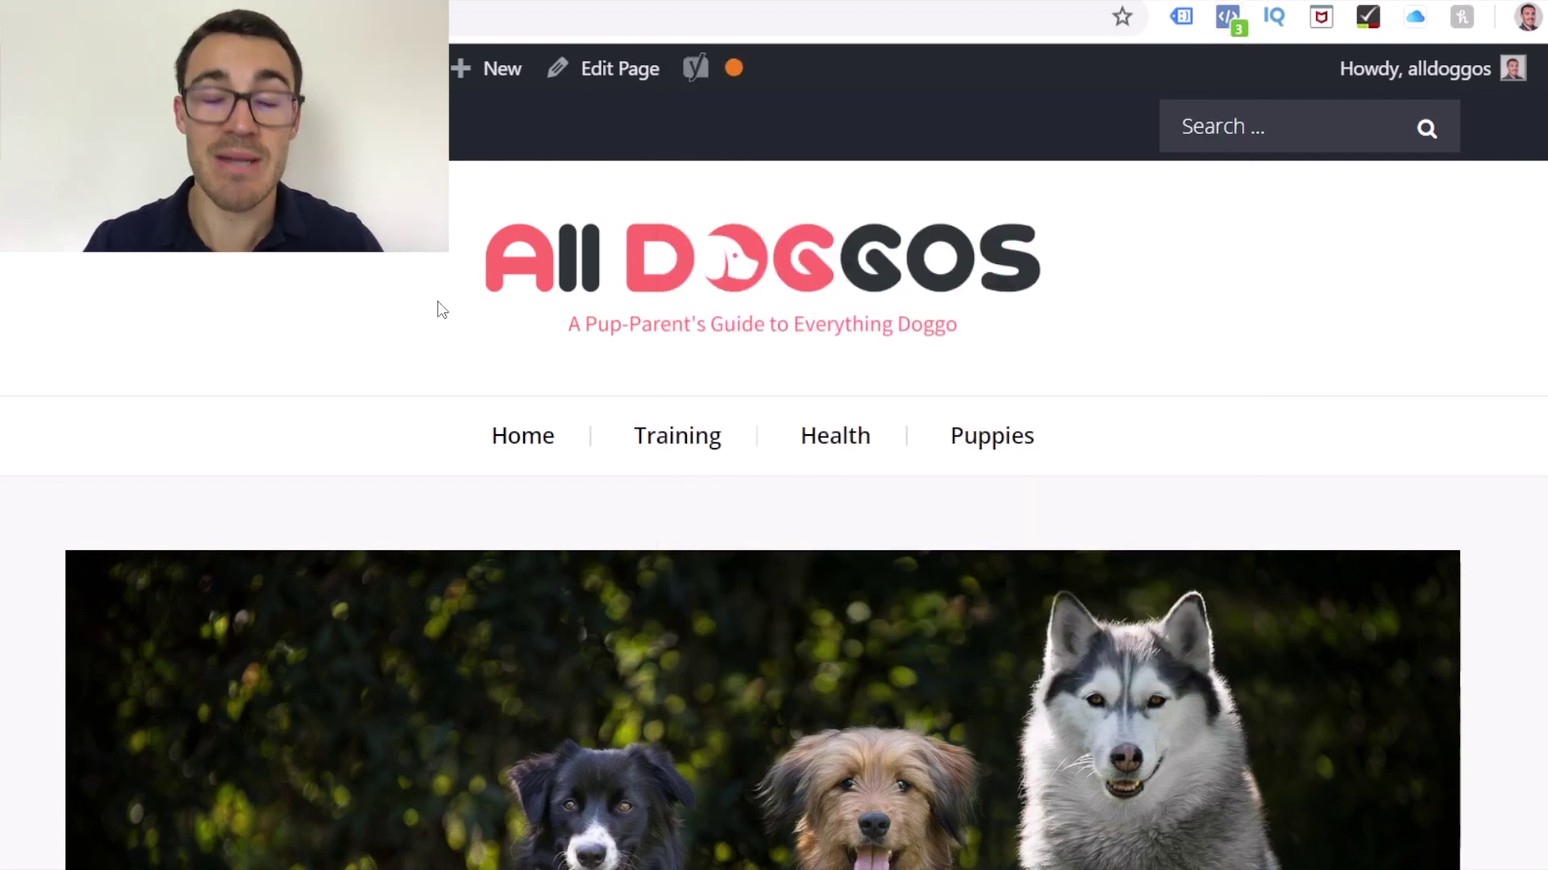